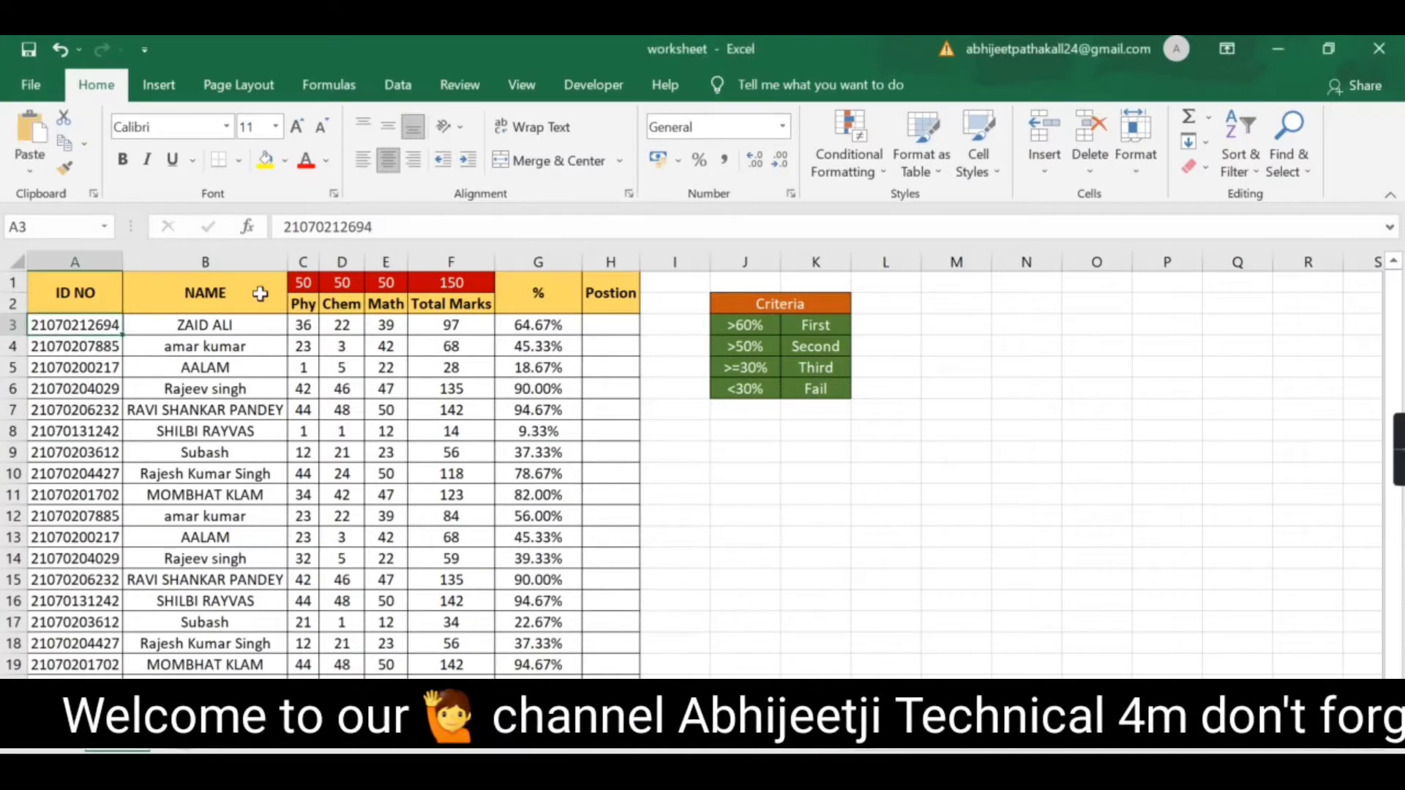
Step: Look over the Phy, Chem, Math and Total Marks ranges, ending on F3
left_click(319, 306)
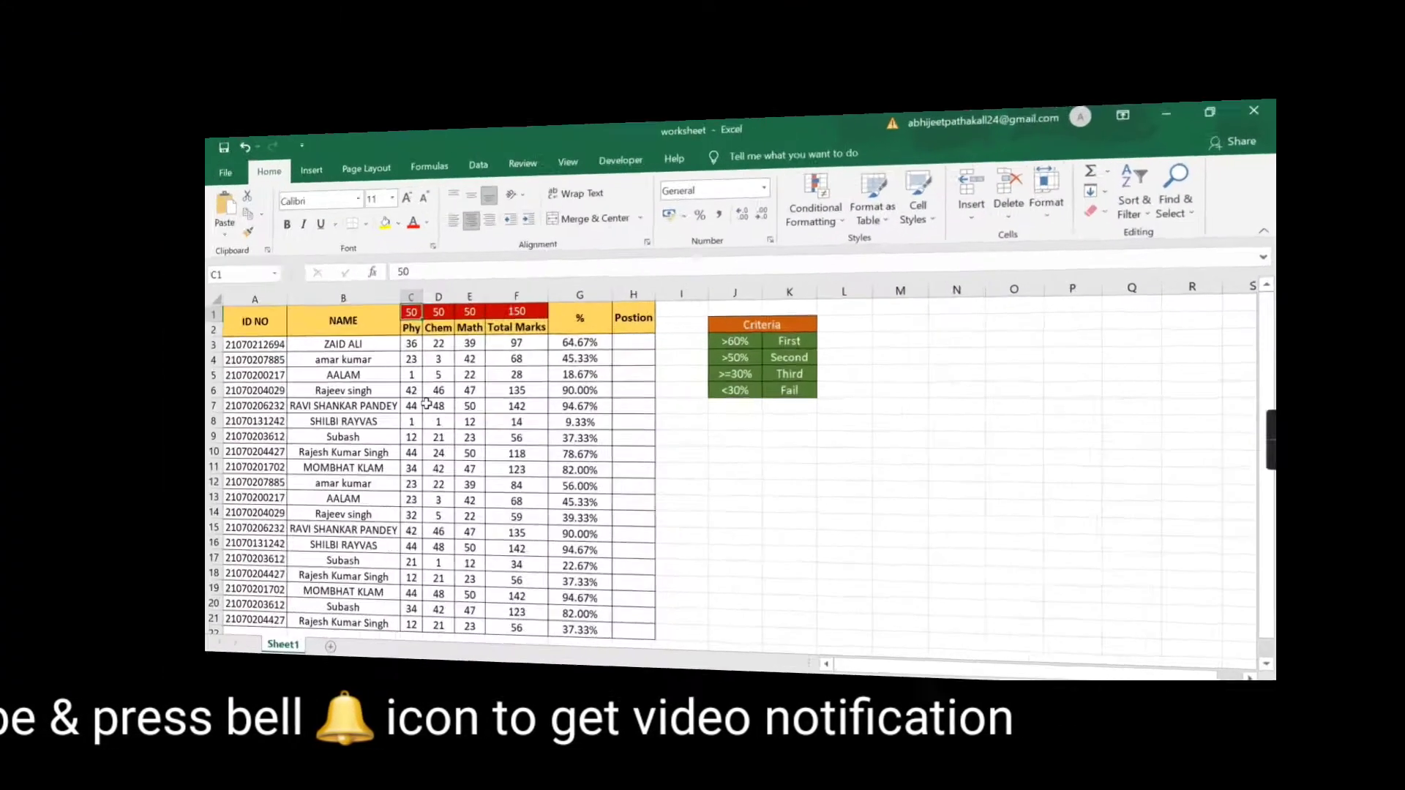
key("Down")
key("Left")
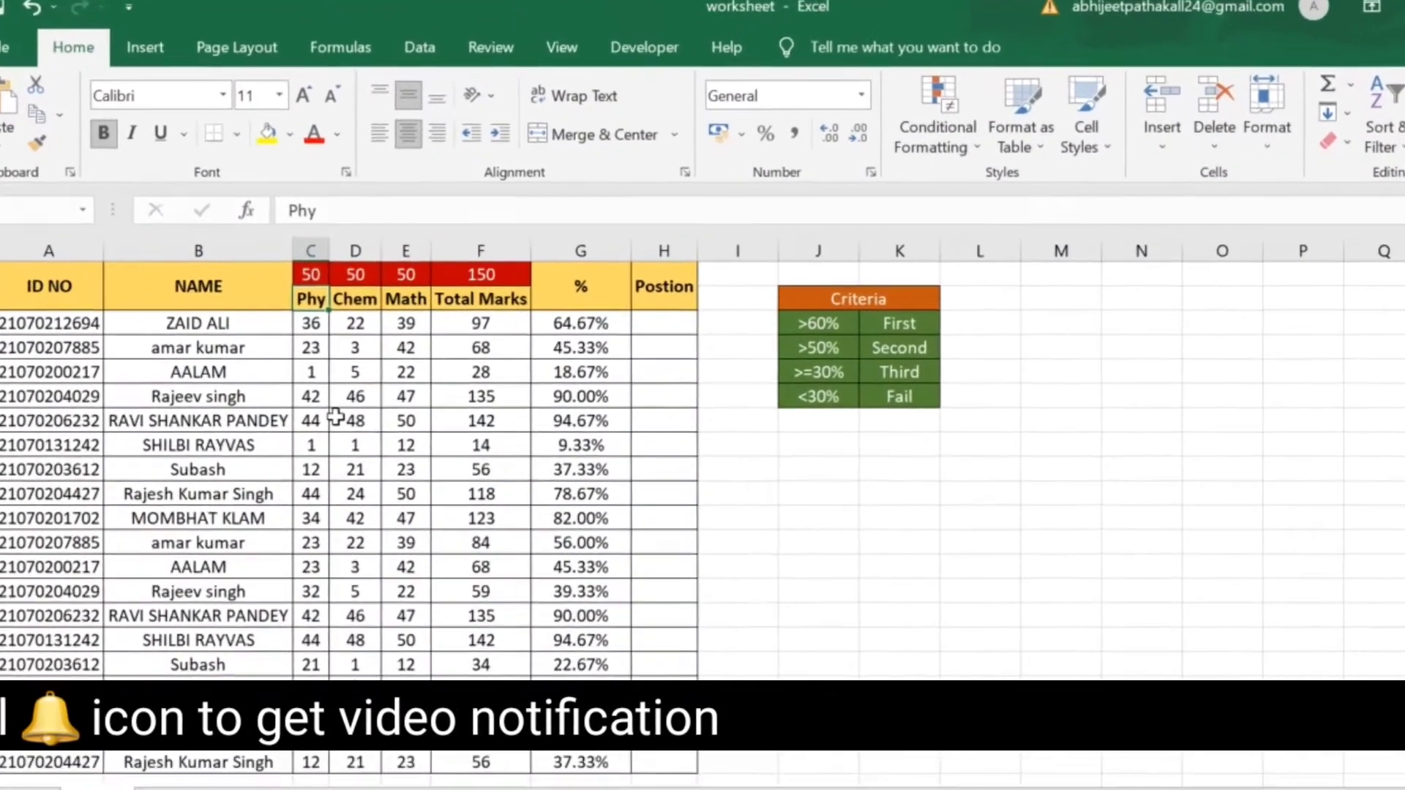
key("Down")
key("Down")
key("Down")
key("Down")
key("Down")
key("Down")
key("Down")
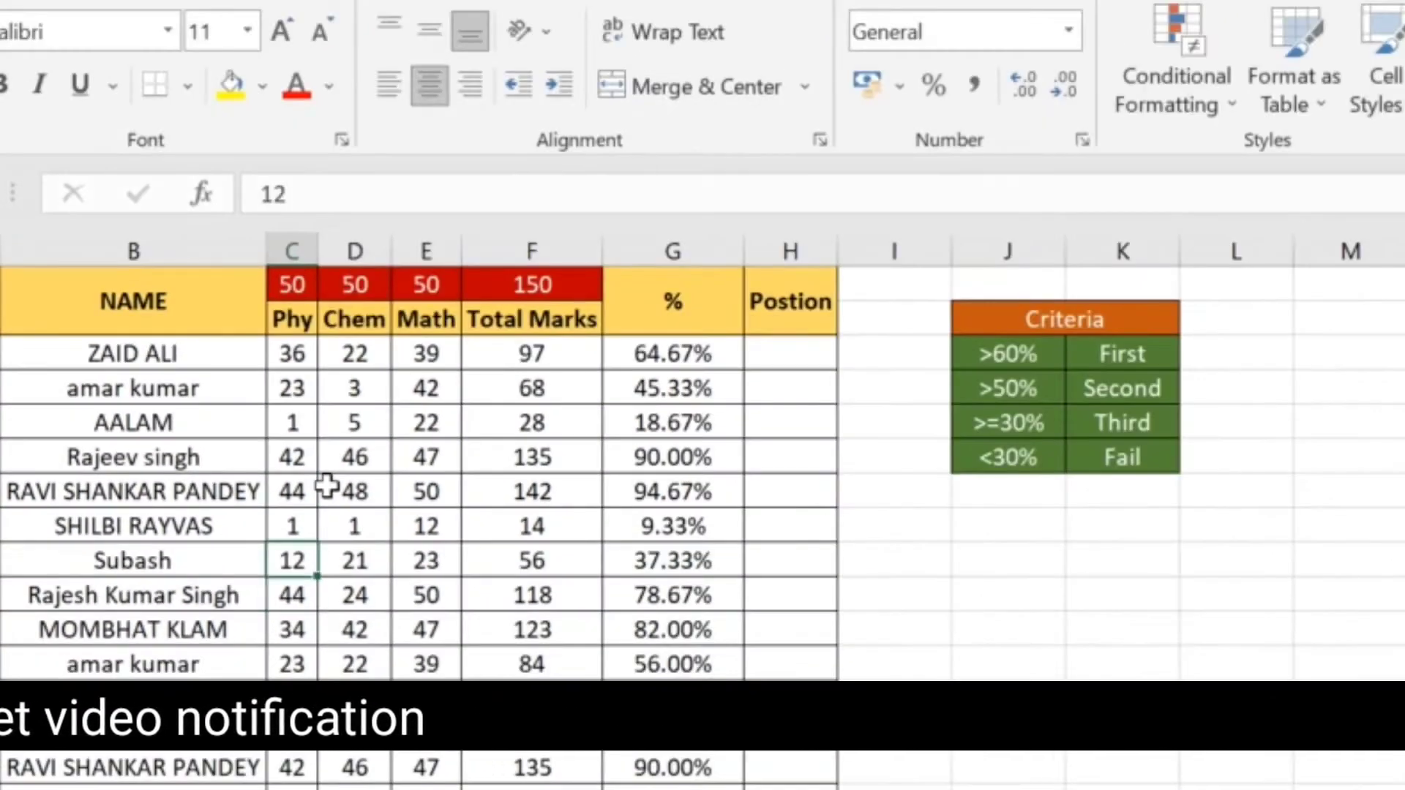
key("Up")
key("Up")
key("Up")
key("ctrl+shift+Down")
key("Down")
key("Up")
key("Right")
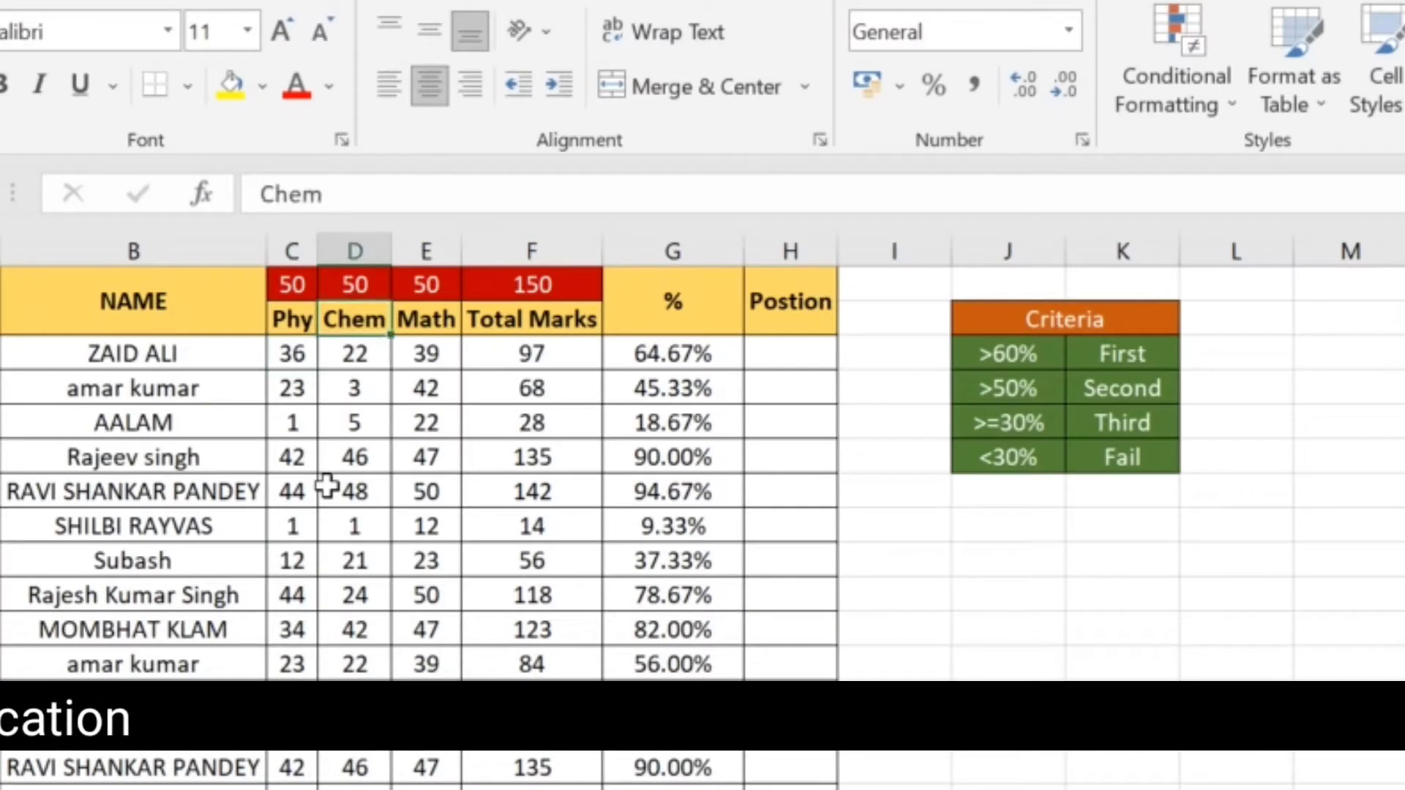
key("Down")
key("ctrl+shift+Down")
key("Up")
key("Down")
key("Right")
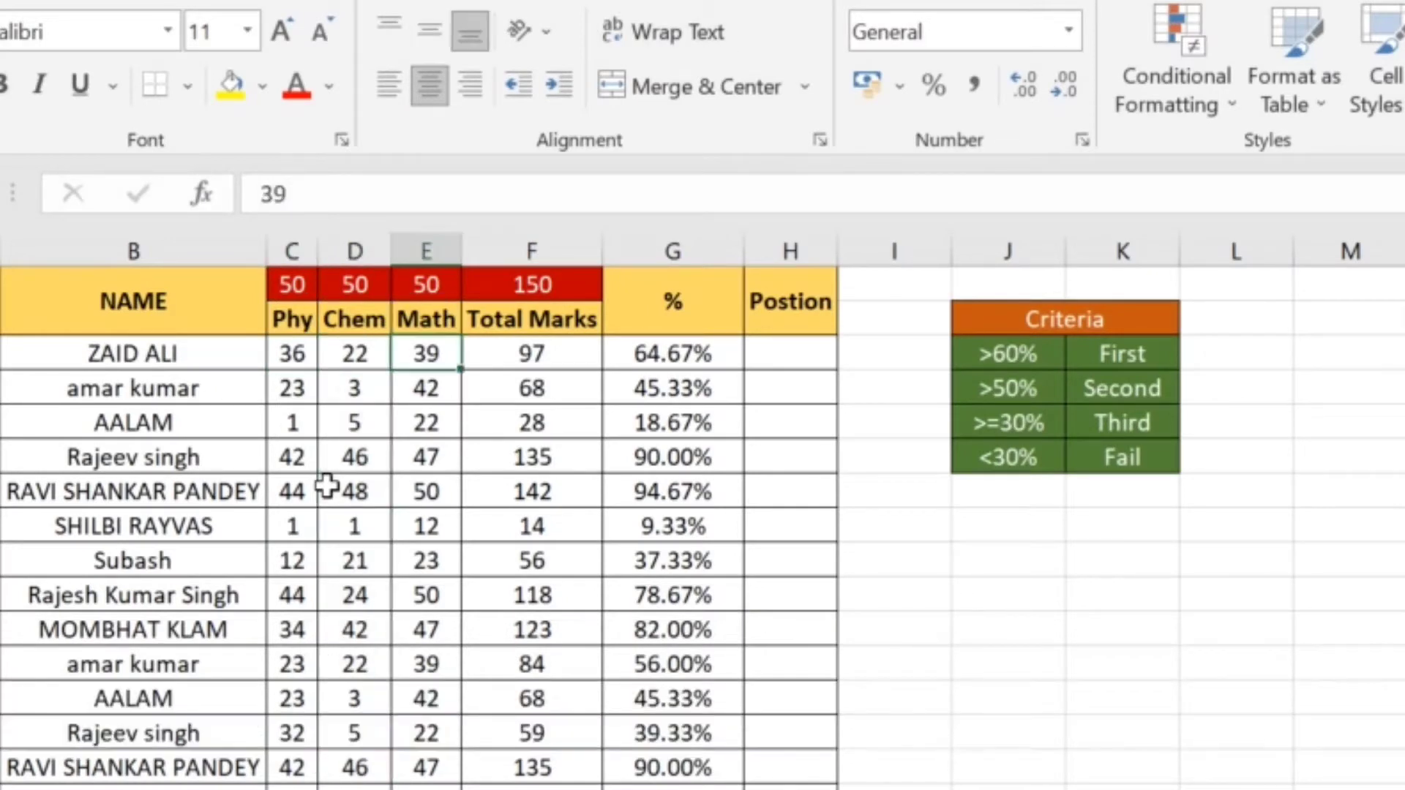
key("ctrl+shift+Down")
key("Up")
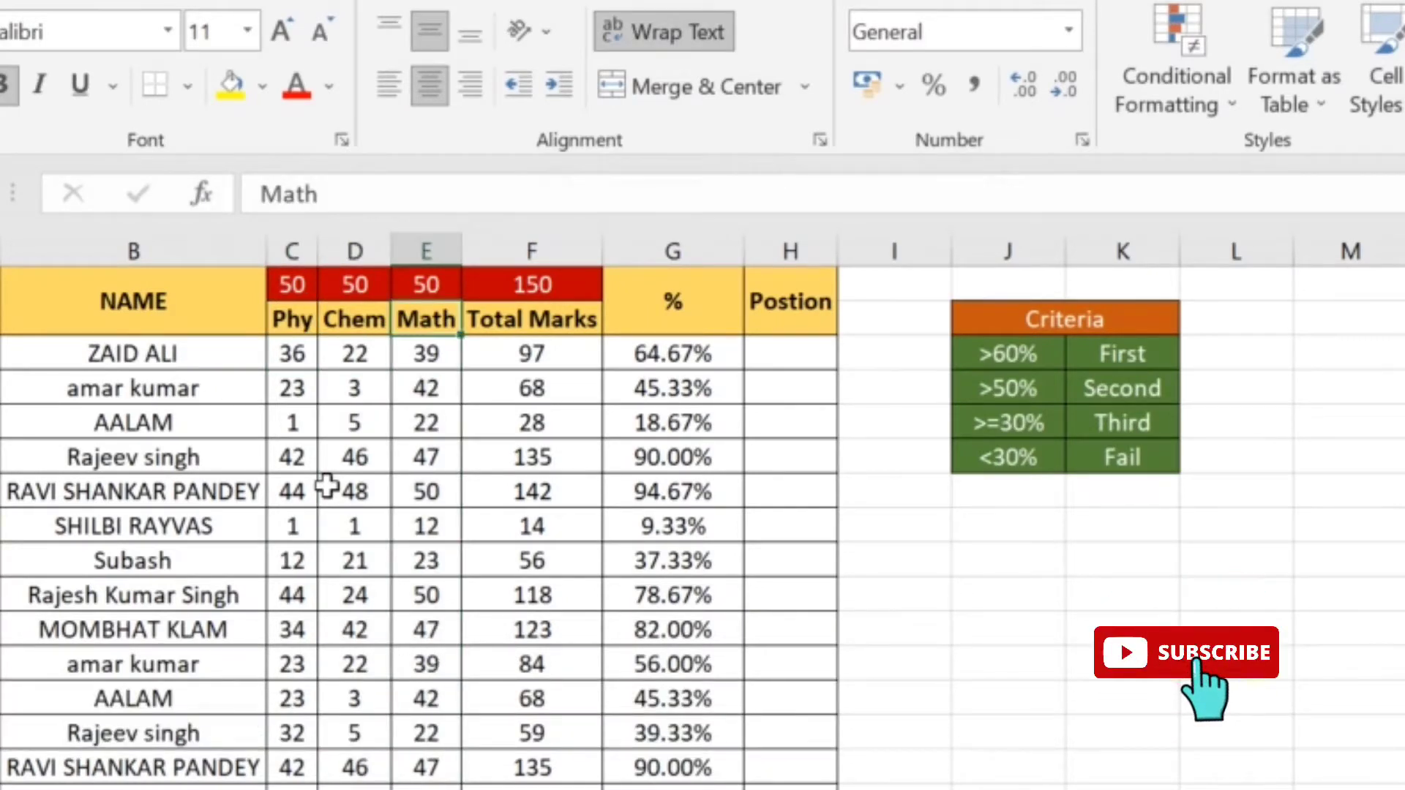
key("Right")
key("Down")
key("ctrl+shift+Down")
key("Up")
key("Down")
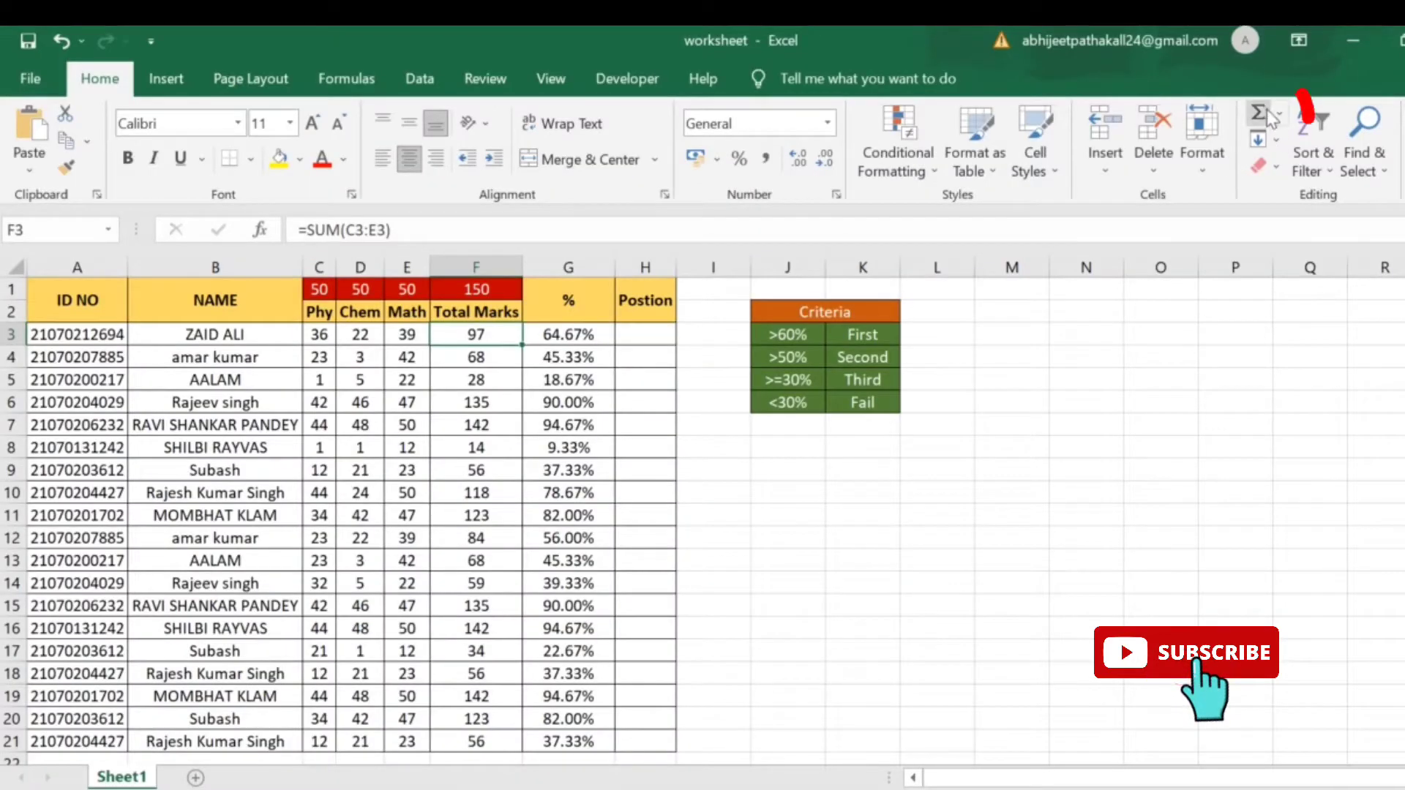
Step: AutoSum the three subject marks in F3 and paste that formula through F21
left_click(1257, 115)
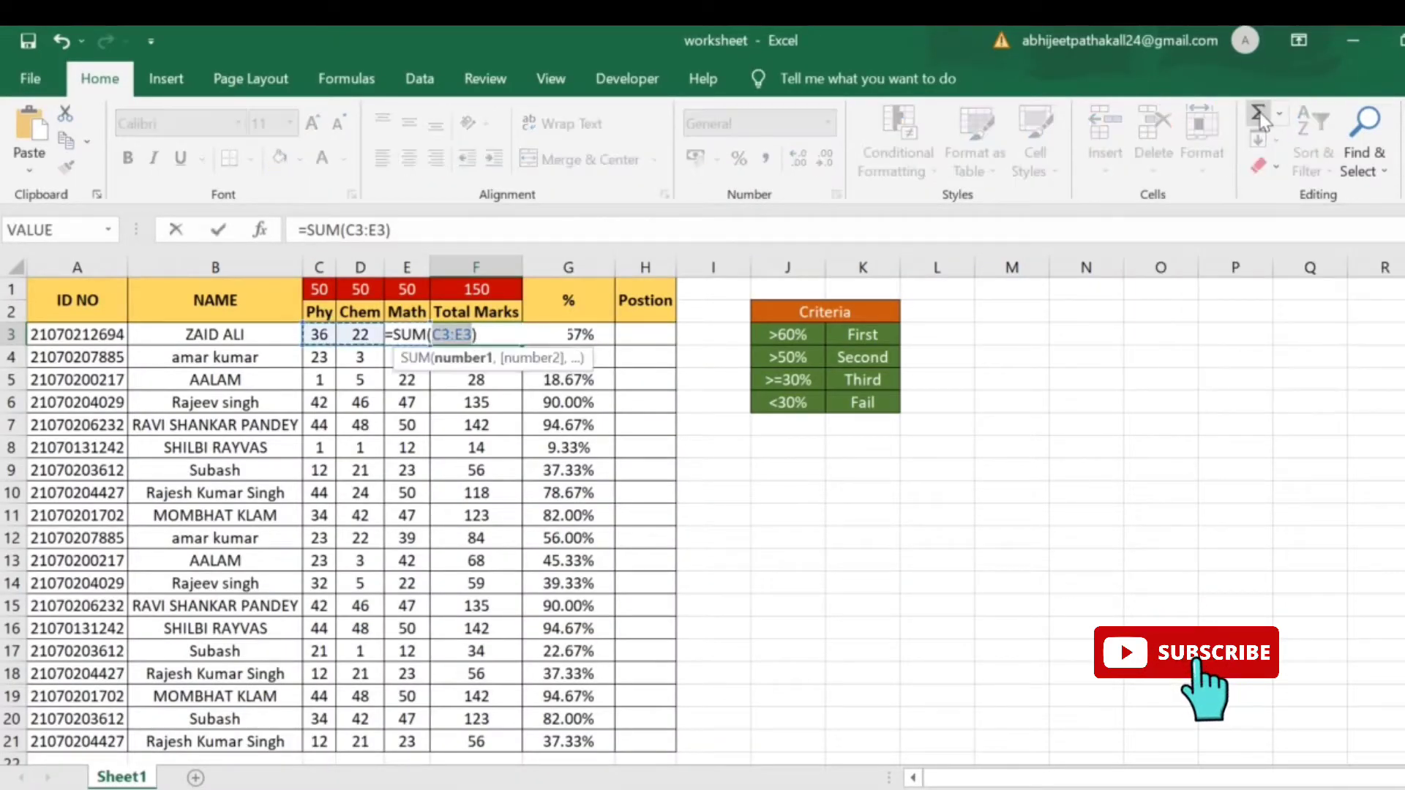
left_click(1257, 116)
key("ctrl+c")
left_click(512, 355)
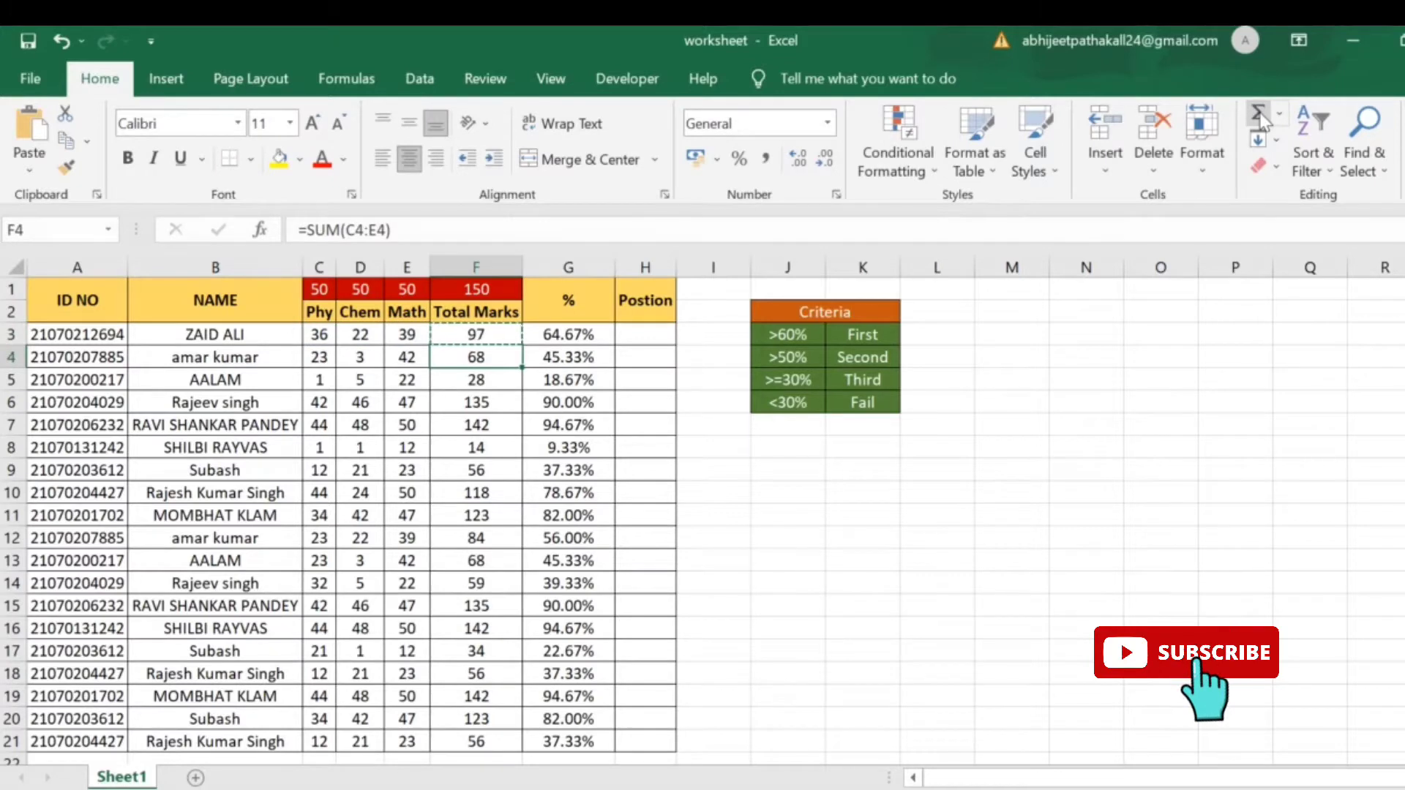
left_click_drag(504, 338, 537, 739)
key("ctrl+v")
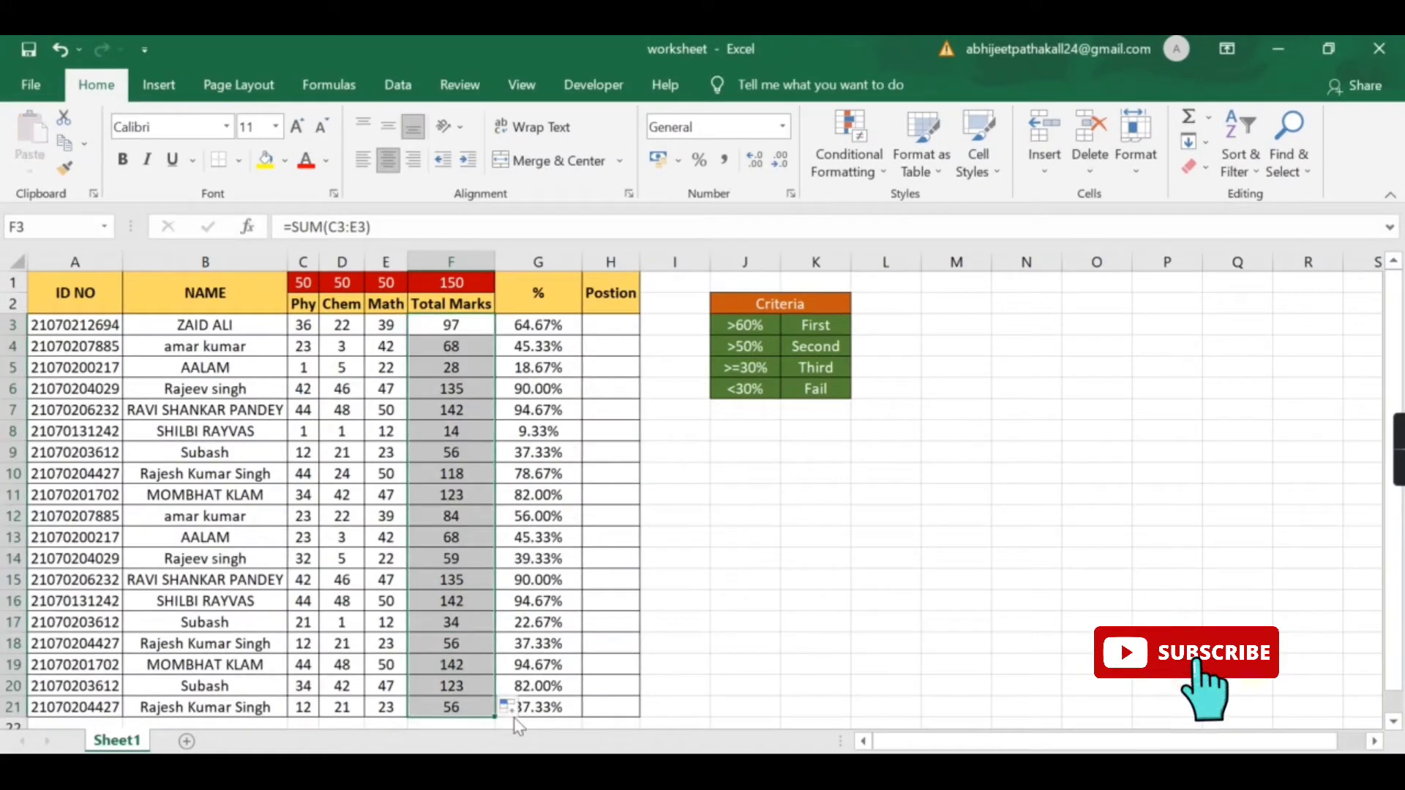
Step: Clear the old values from the % column
left_click(562, 324)
key("ctrl+shift+Down")
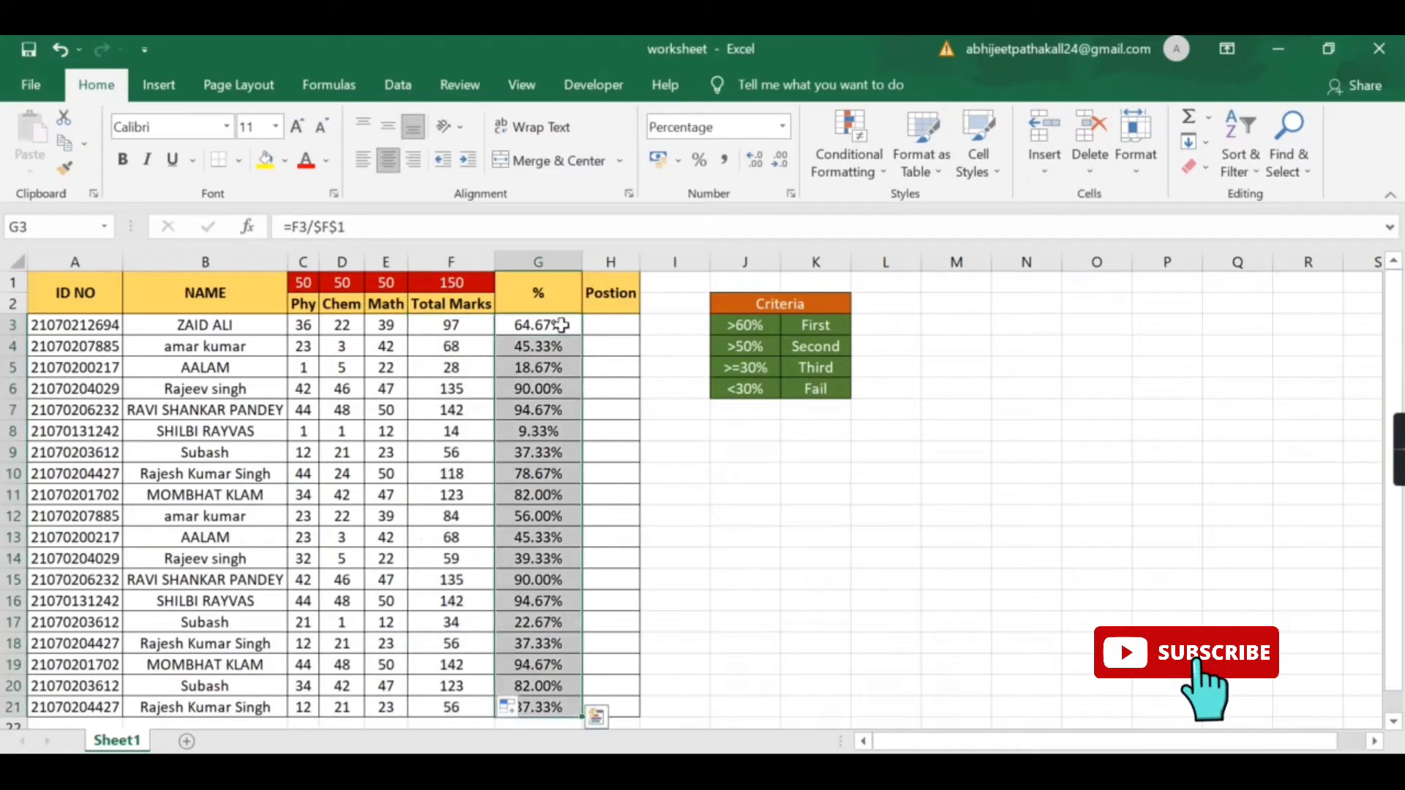
key("Delete")
Step: Enter =F3/$F$1 in G3, with the F1 maximum made absolute
left_click(561, 325)
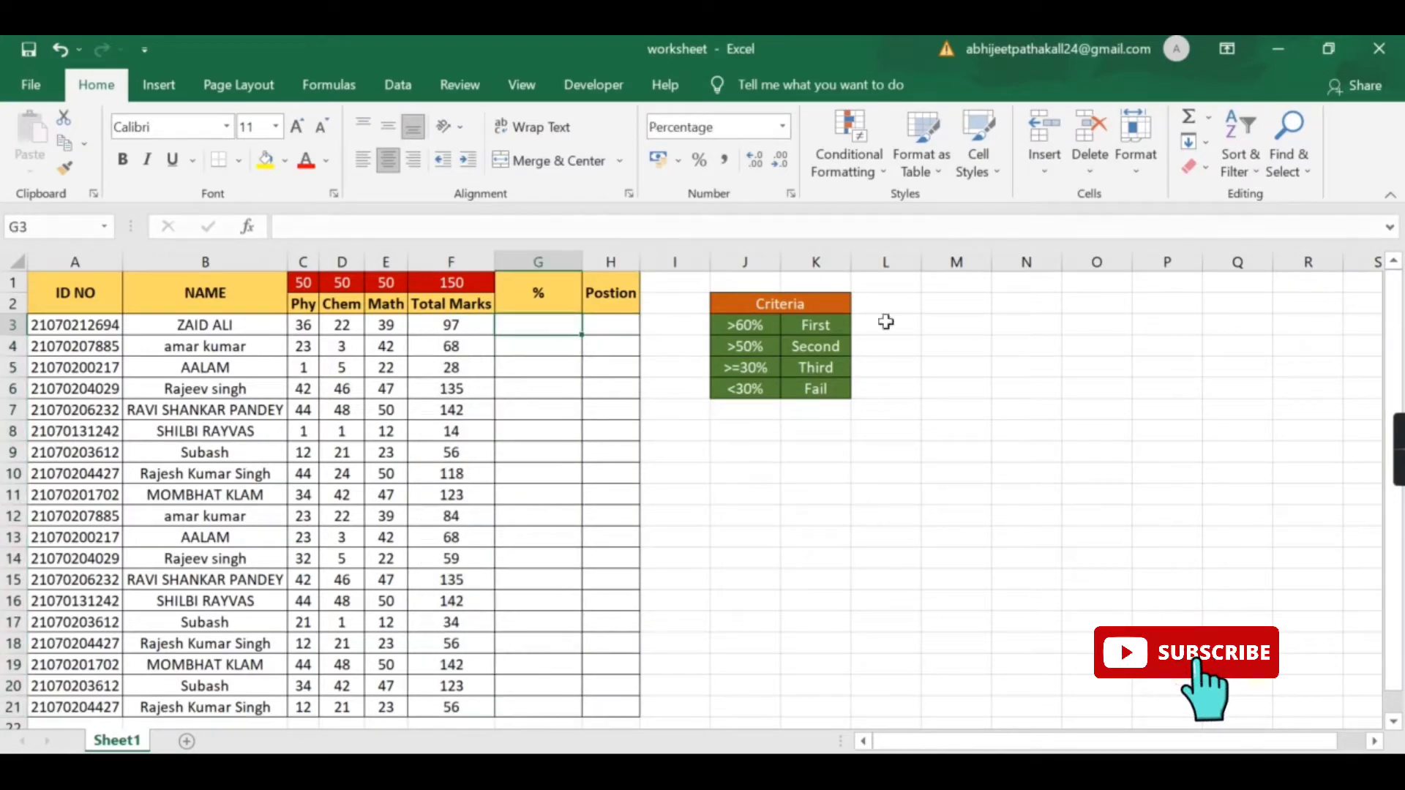
type("=")
key("Left")
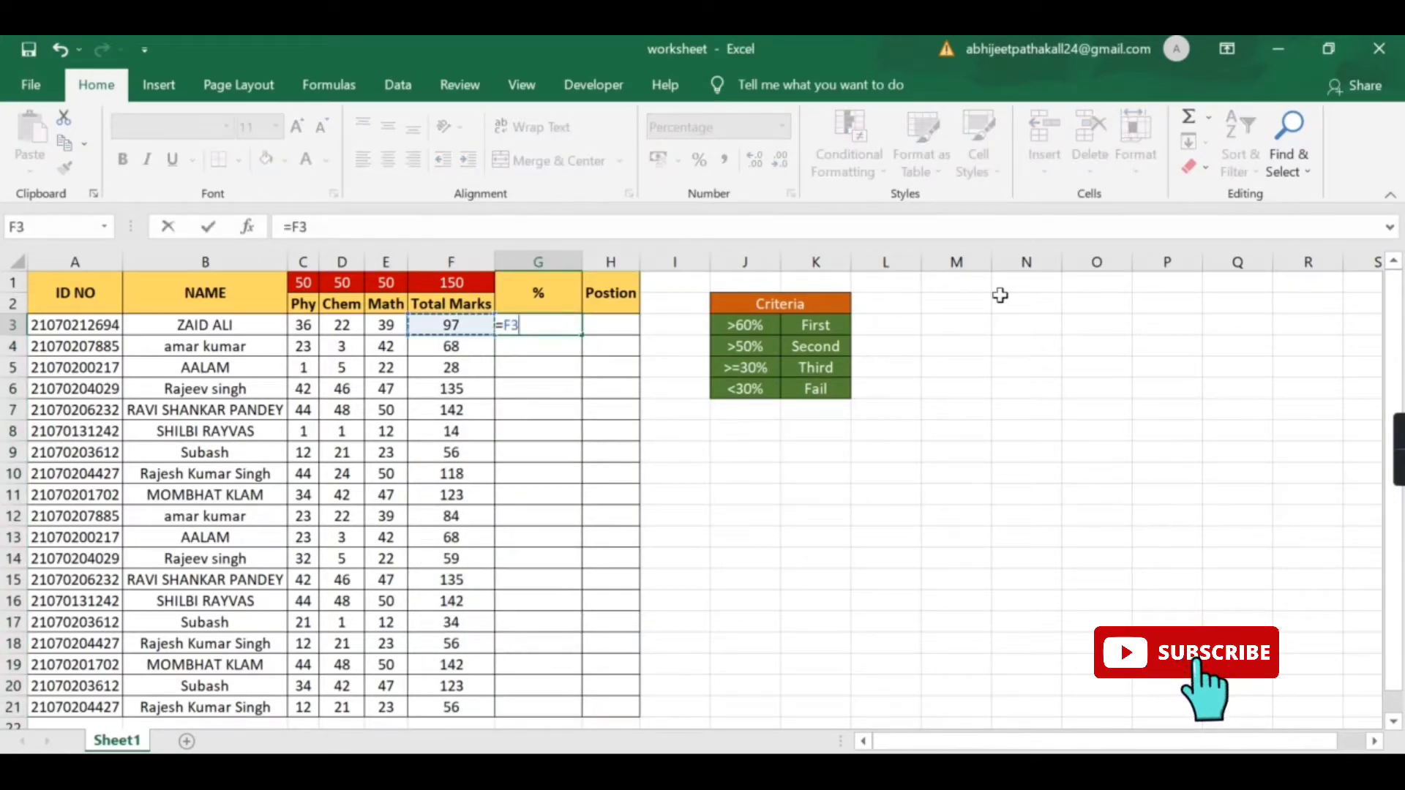
type("/")
key("Up")
key("Left")
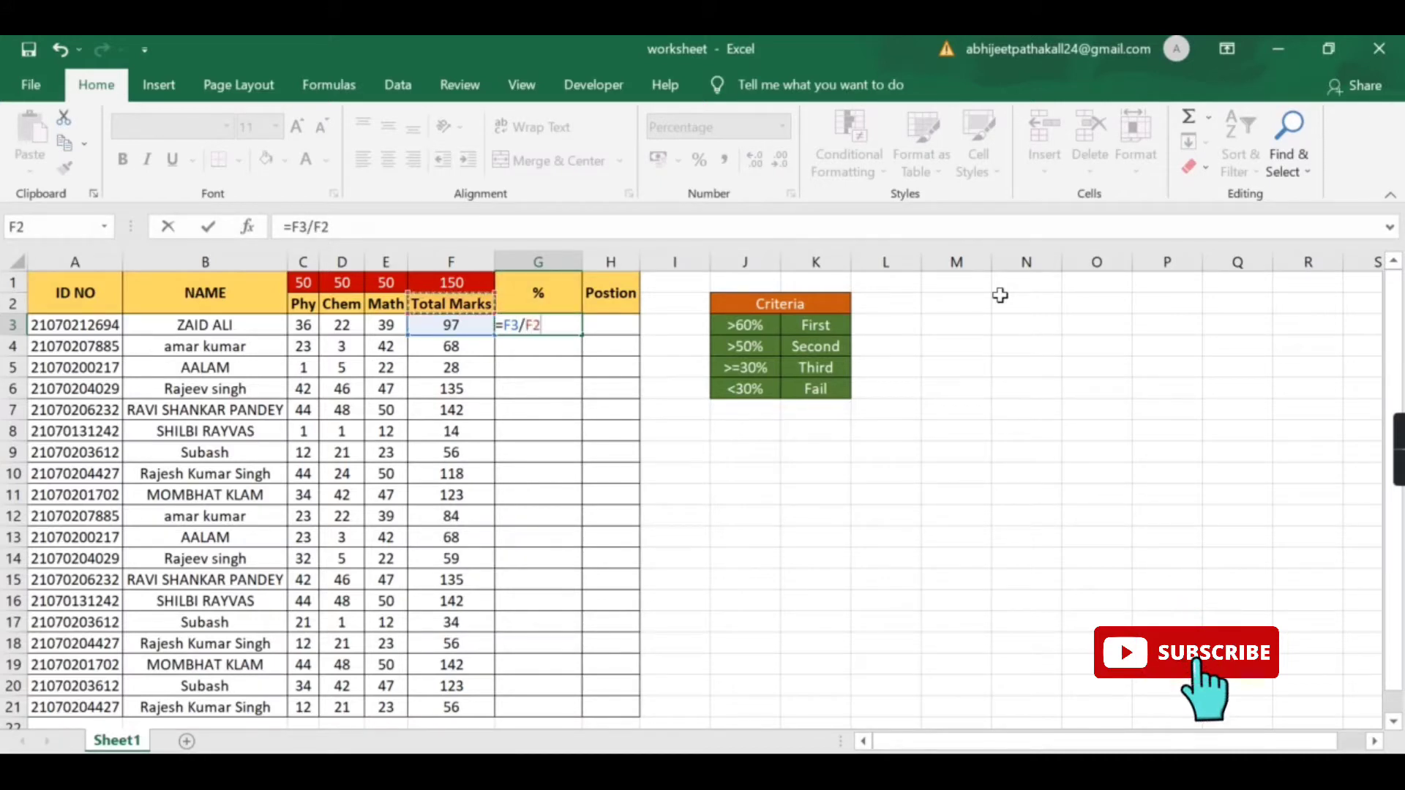
key("Up")
key("ctrl+Return")
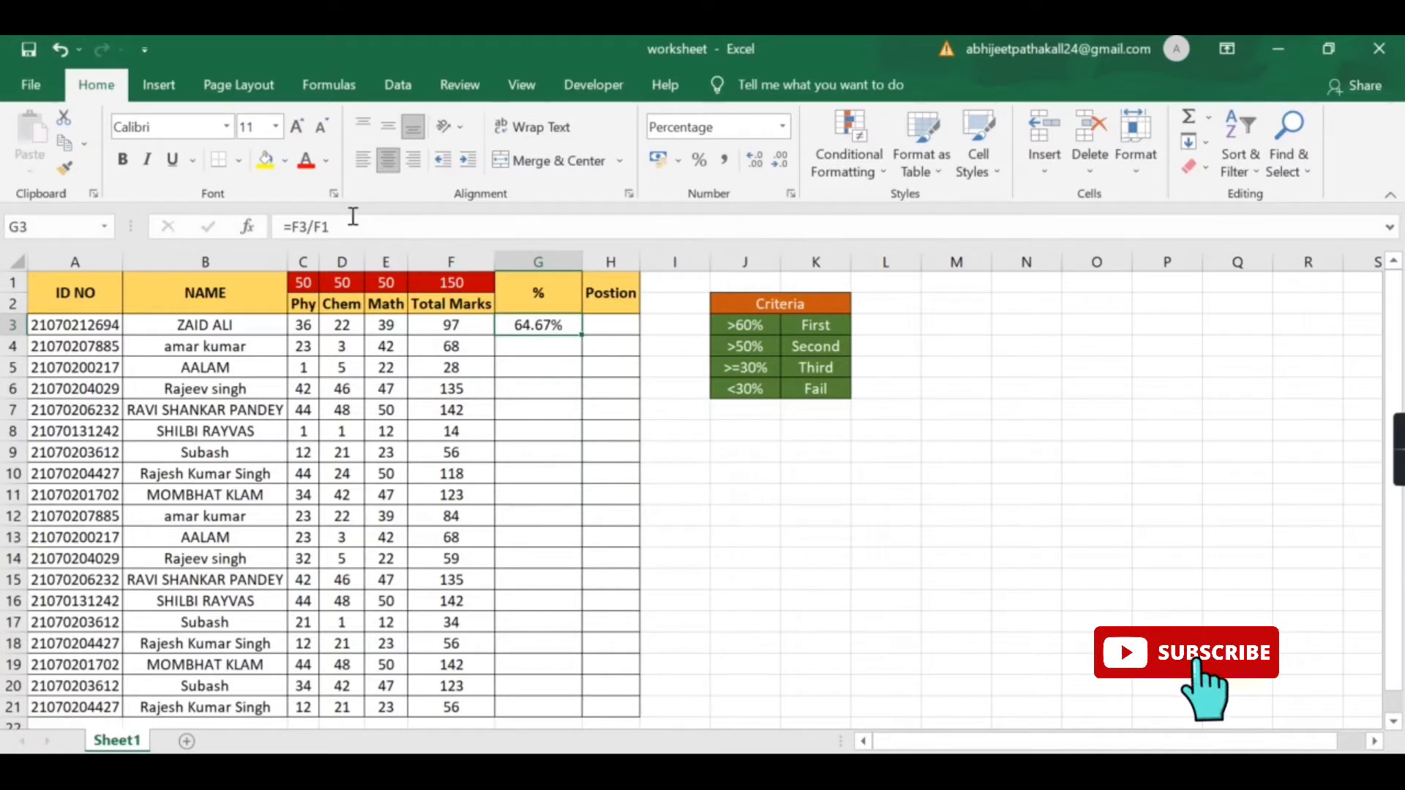
left_click(315, 226)
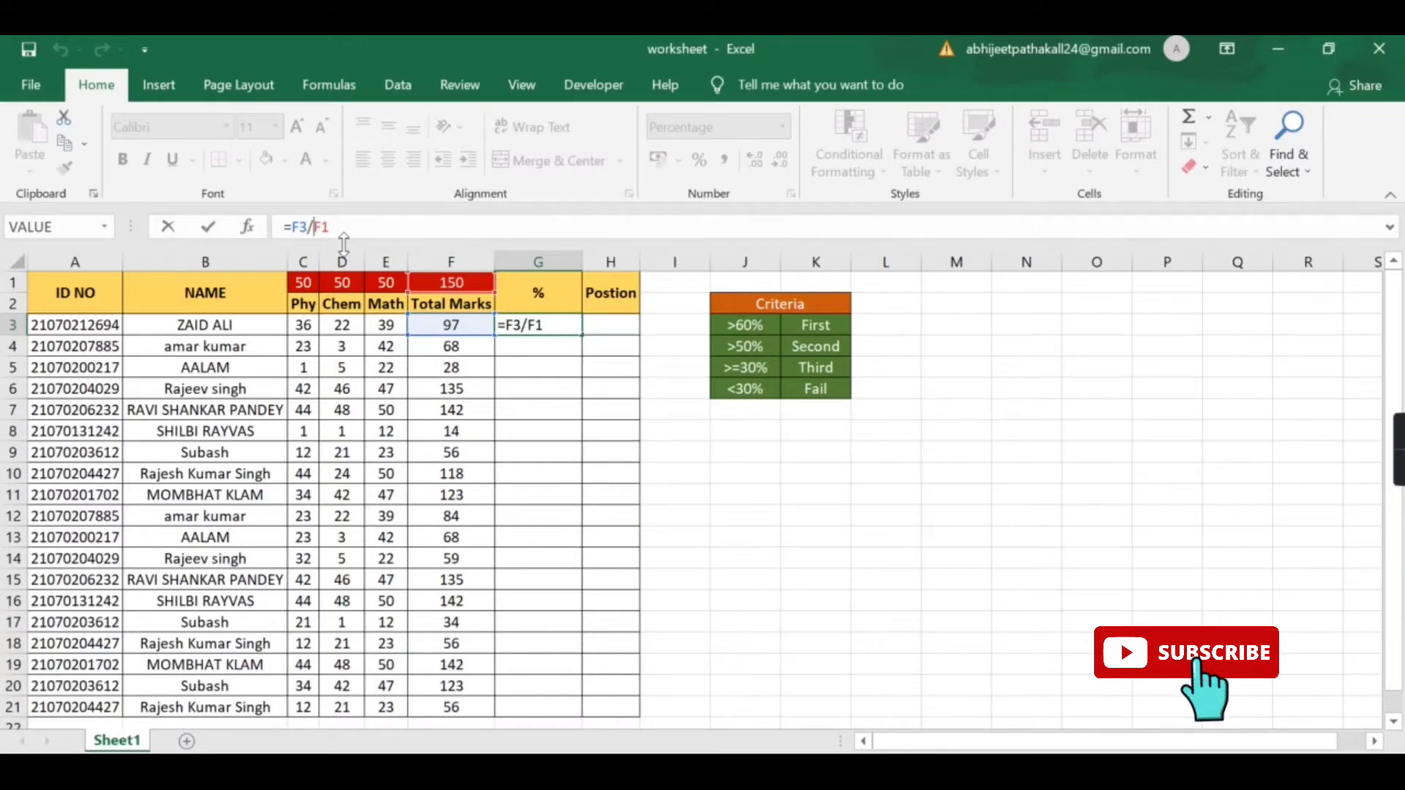
key("F4")
key("Return")
Step: Copy the G3 percentage formula down to G21
key("Up")
key("ctrl+c")
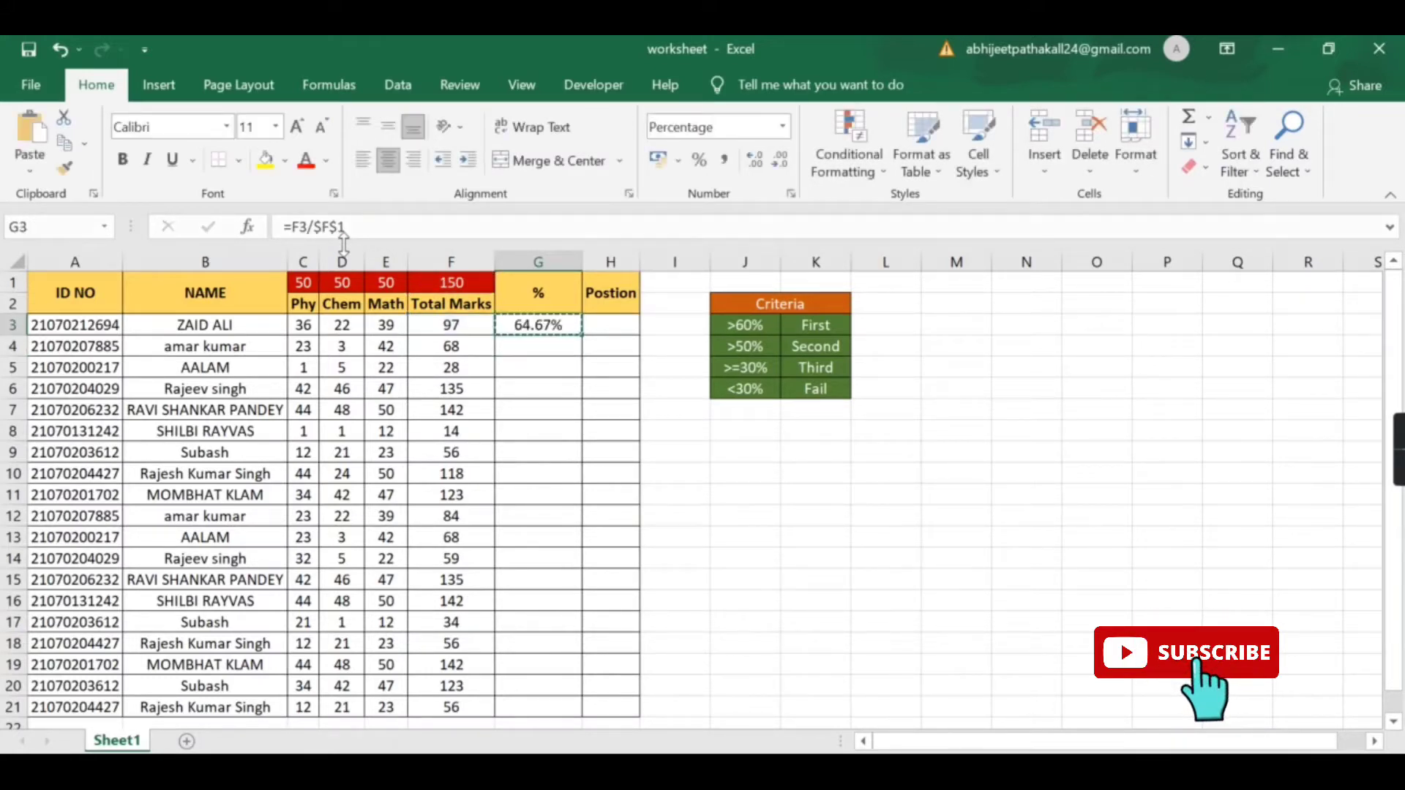
left_click_drag(583, 335, 611, 713)
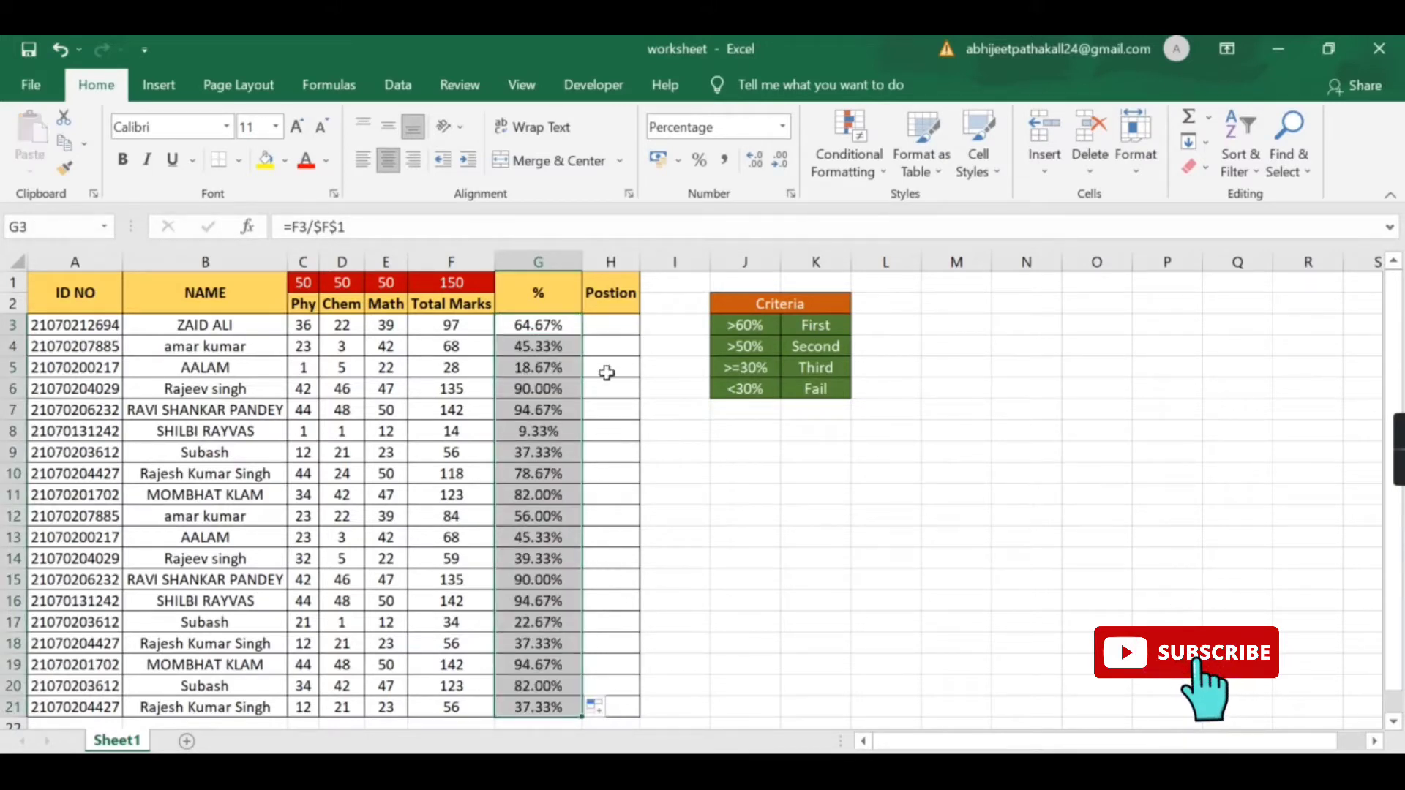
left_click(609, 329)
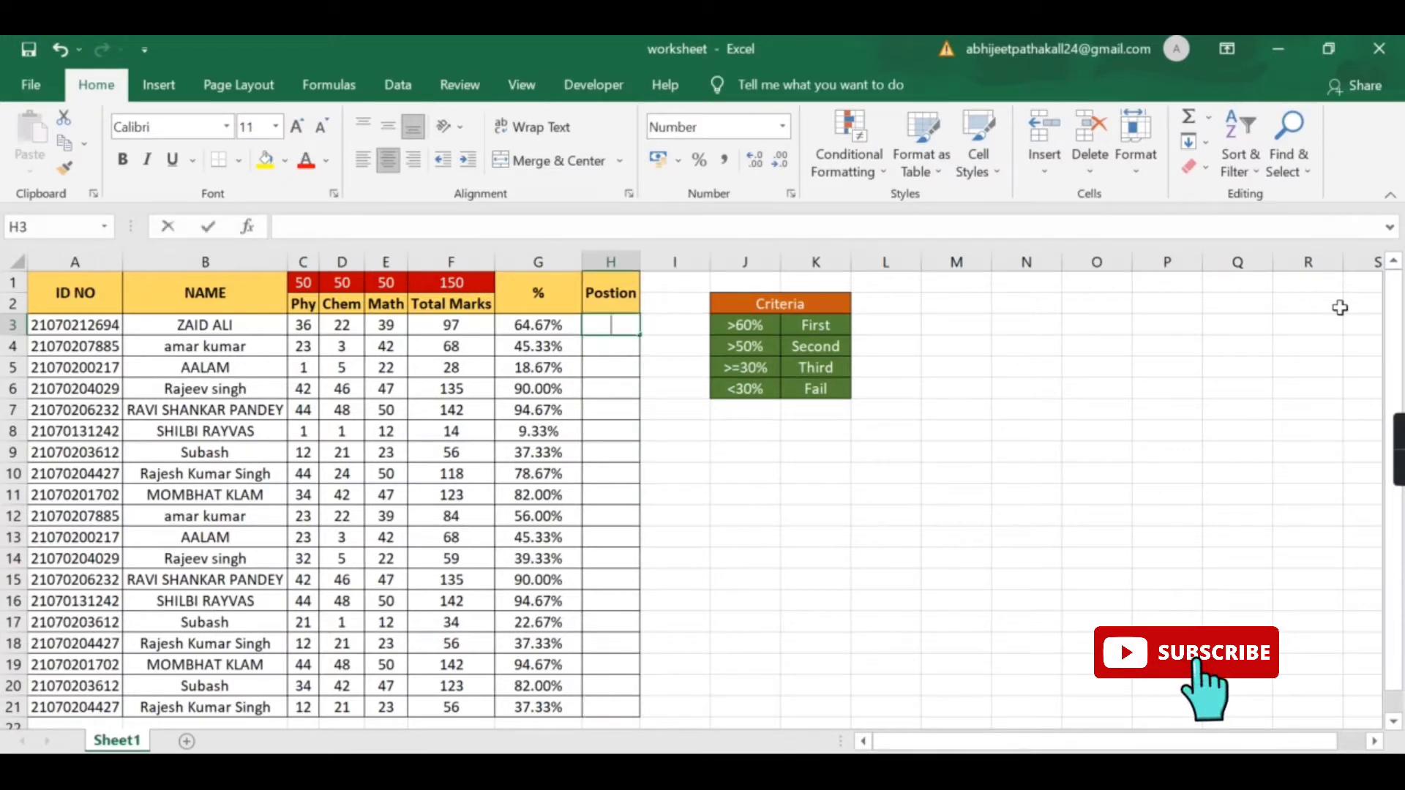
Step: Begin H3 with =IF(G3>60%,"Frist",IF(G3>50,"Second" and start a third IF
type("=if")
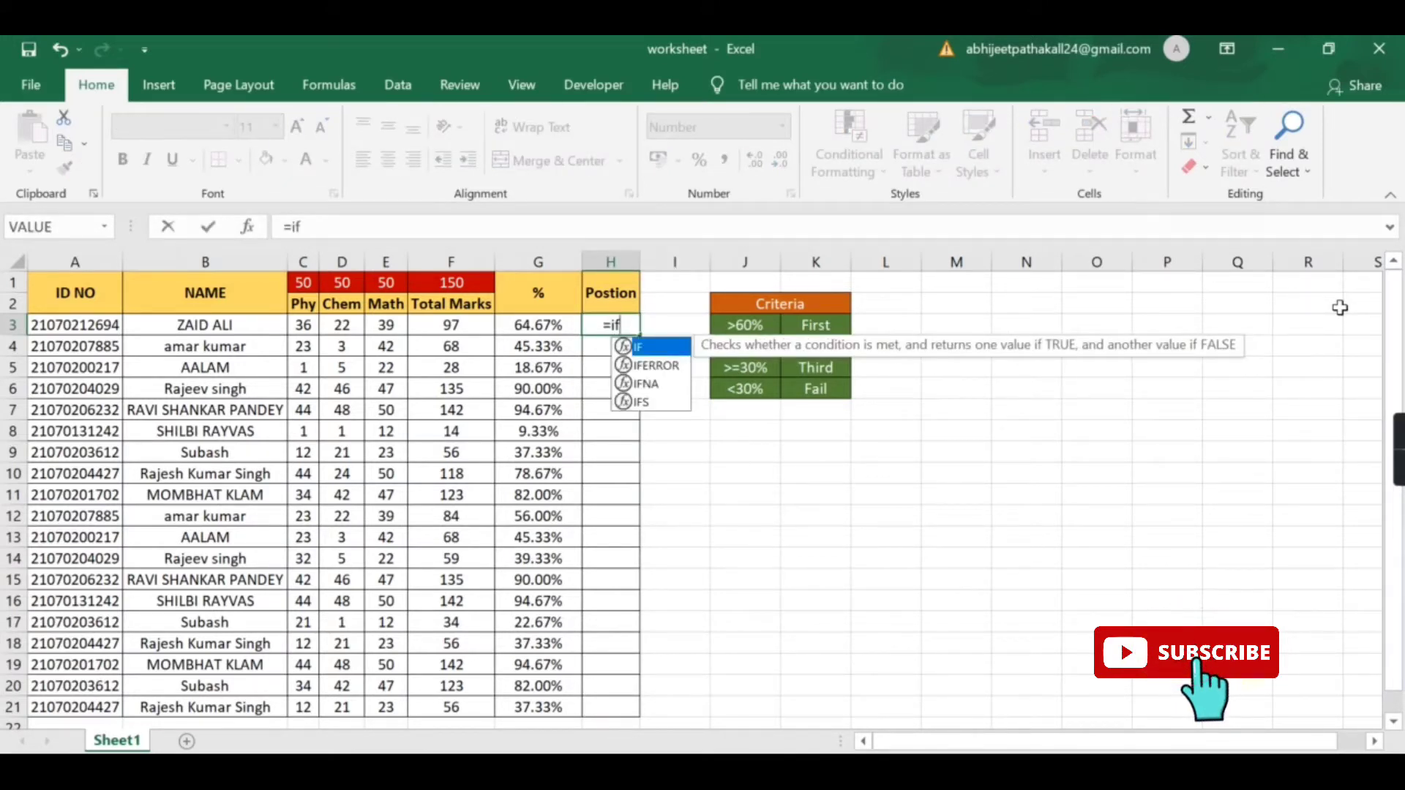
key("Tab")
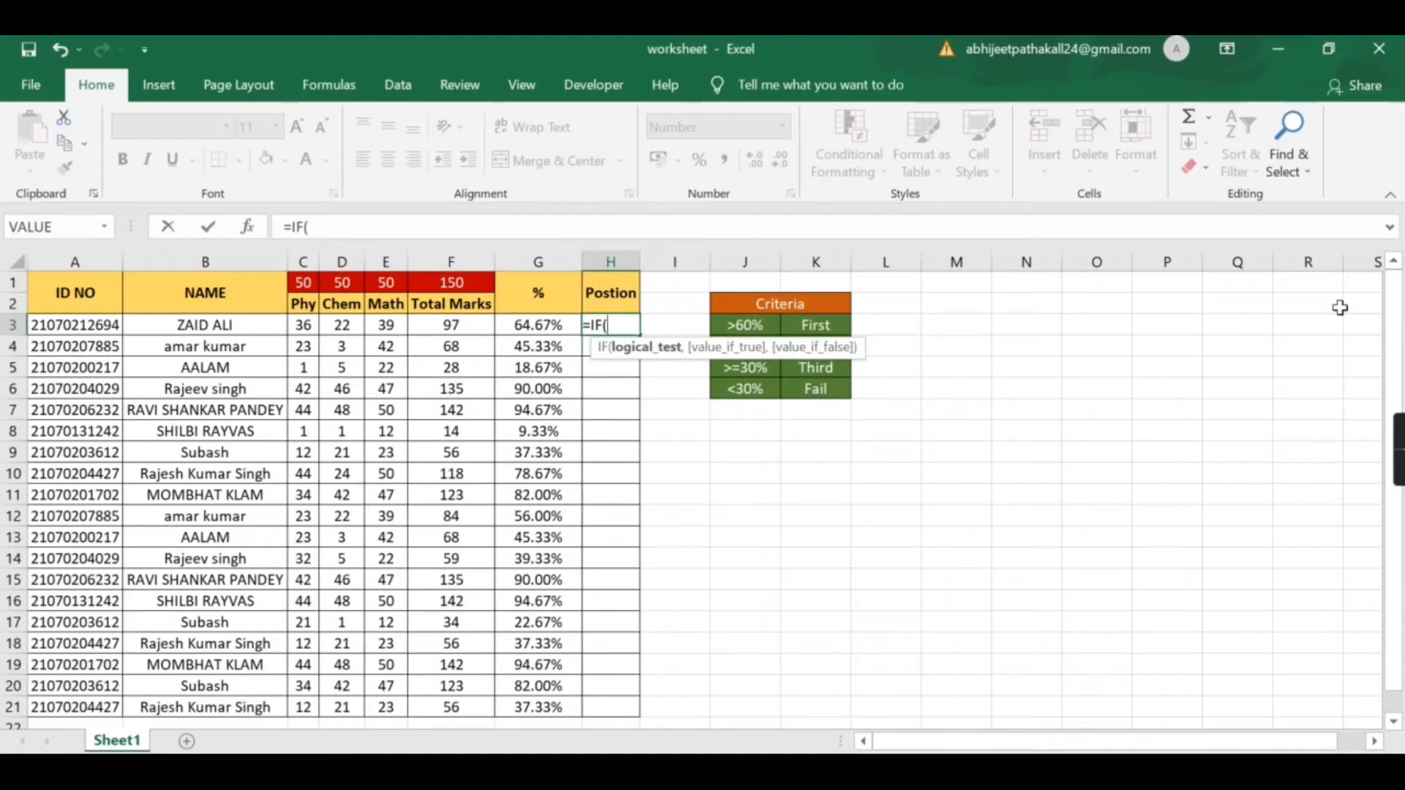
key("Left")
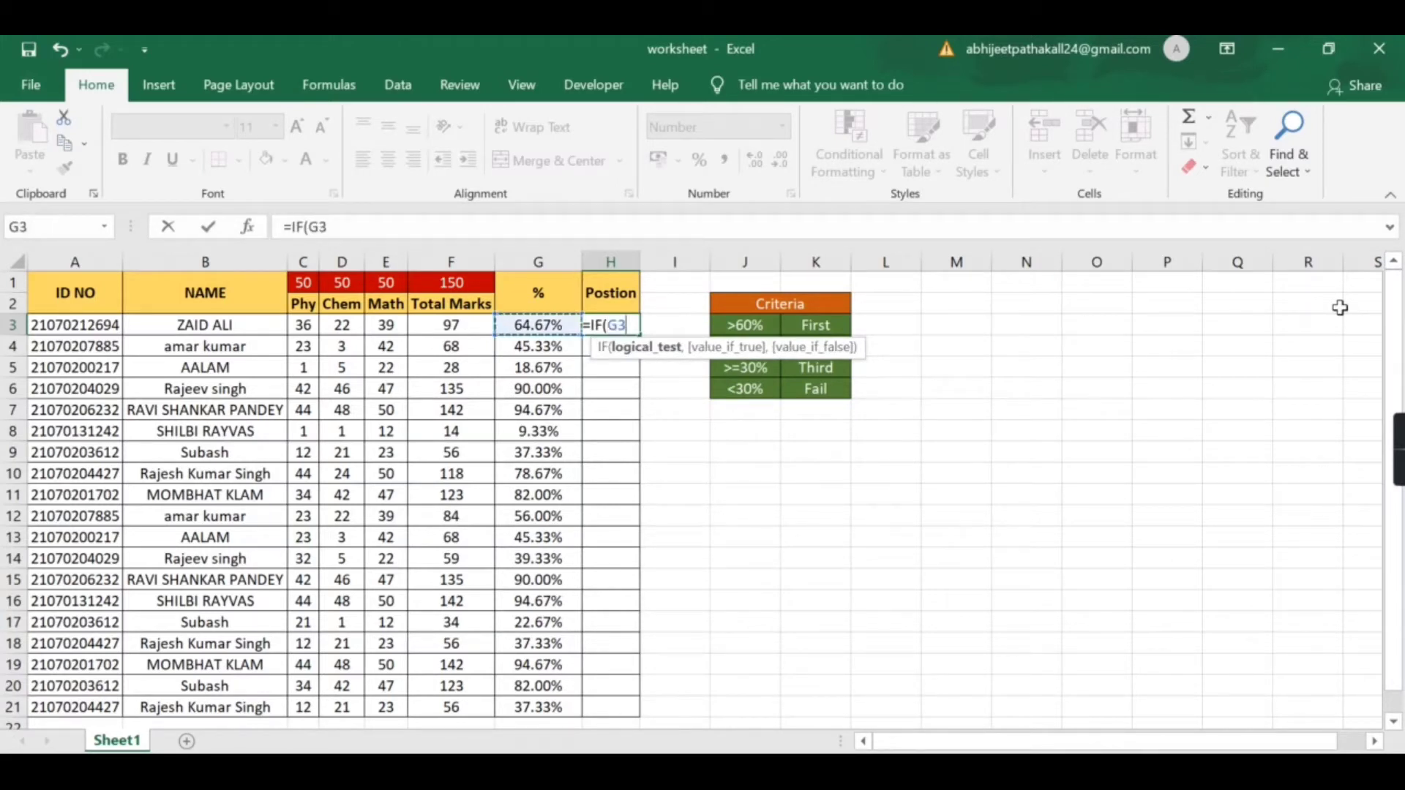
type(">")
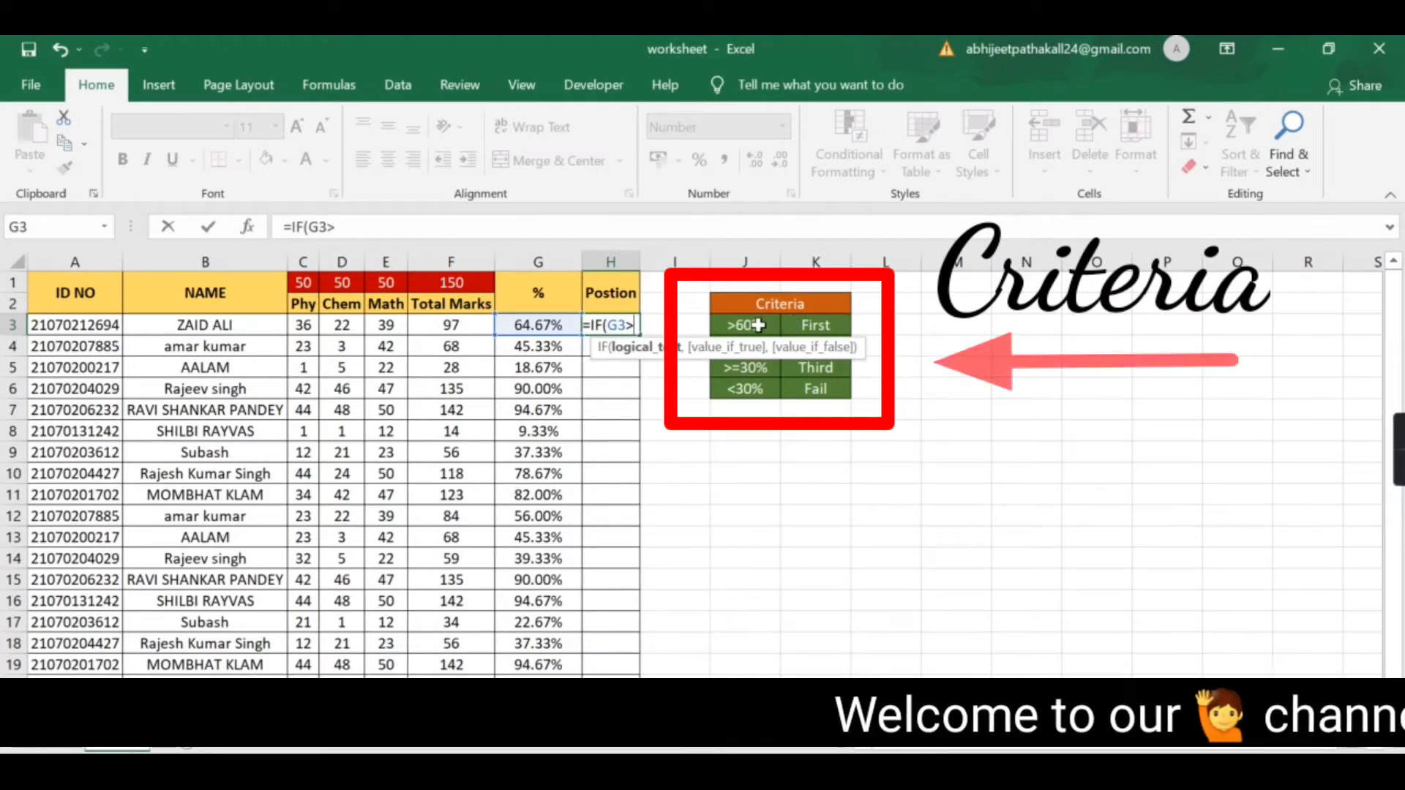
type("60")
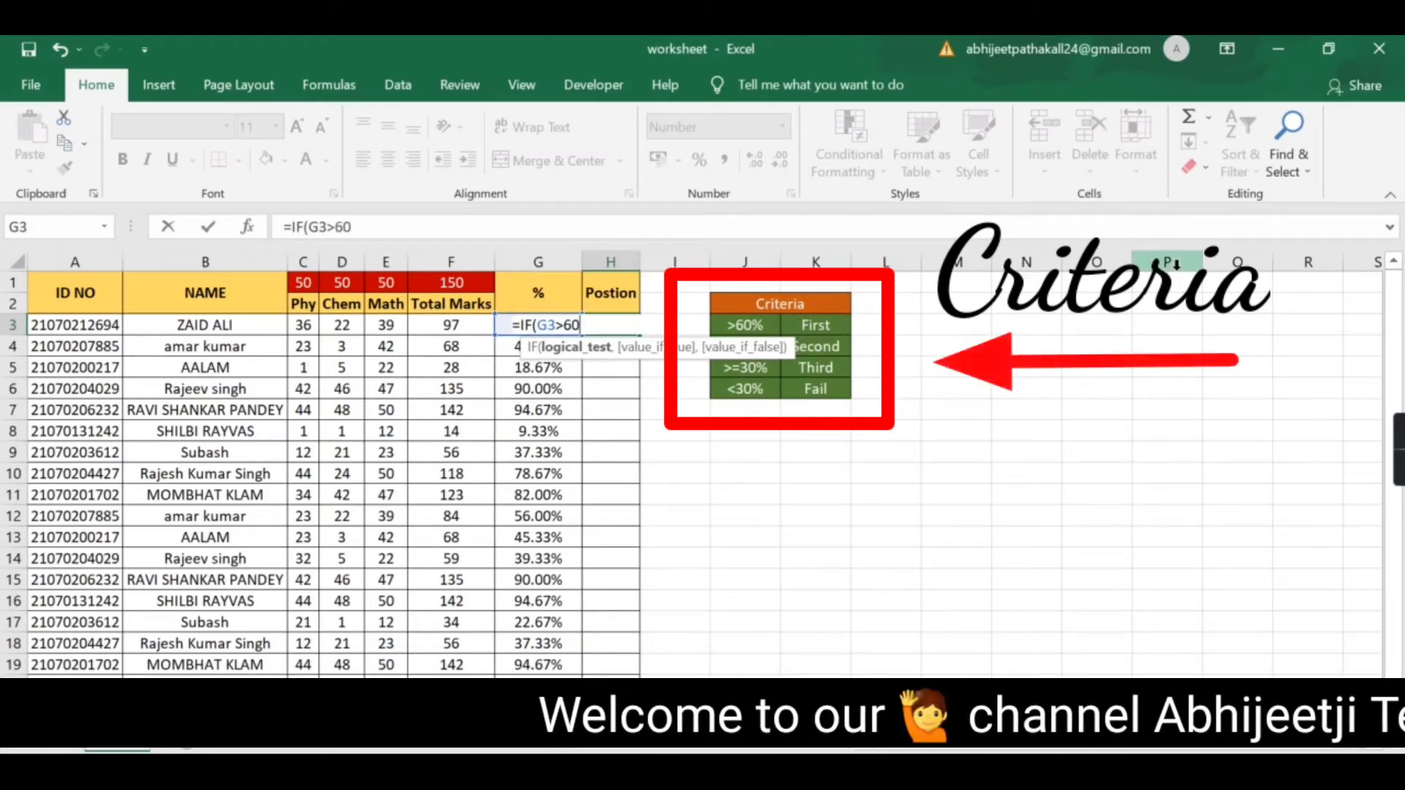
type("%,")
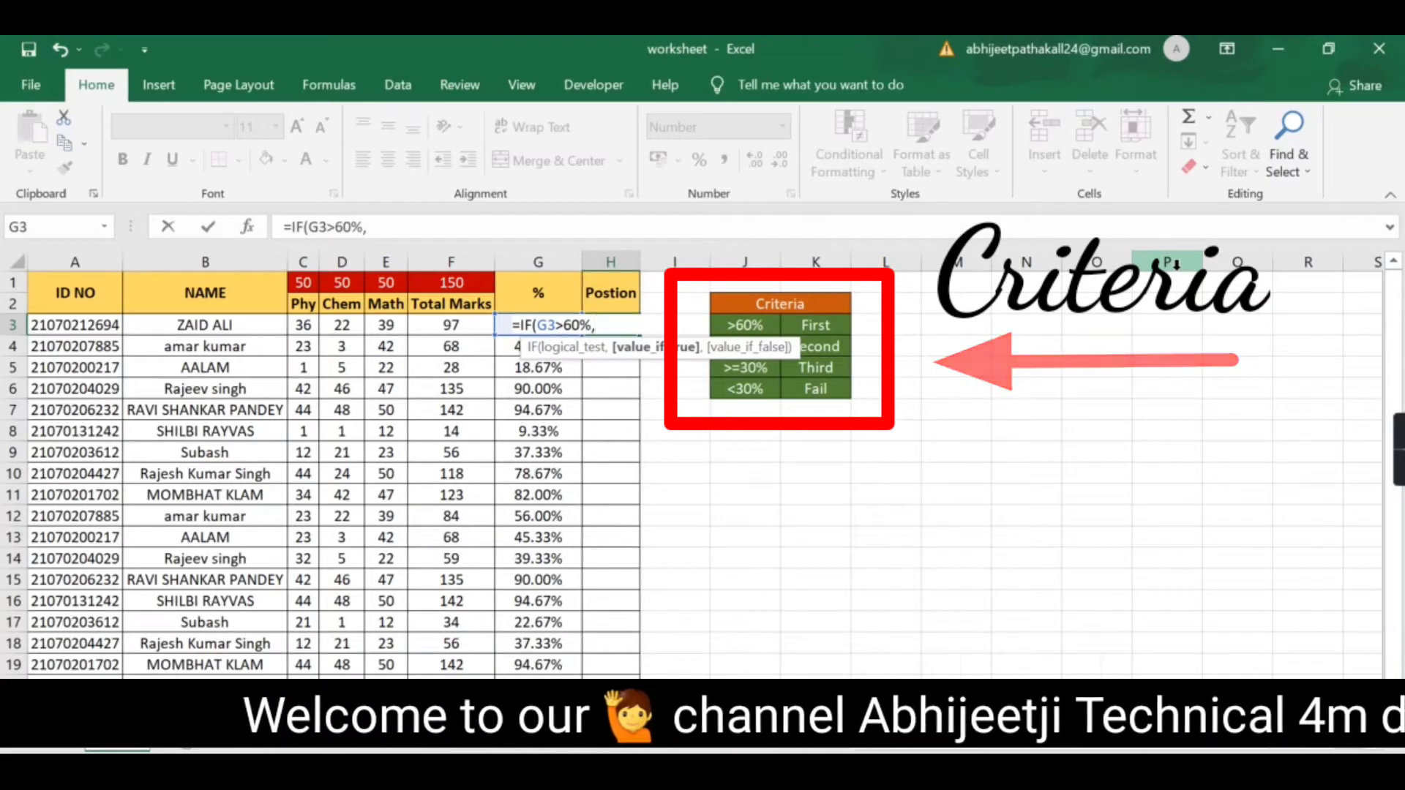
type("\"F")
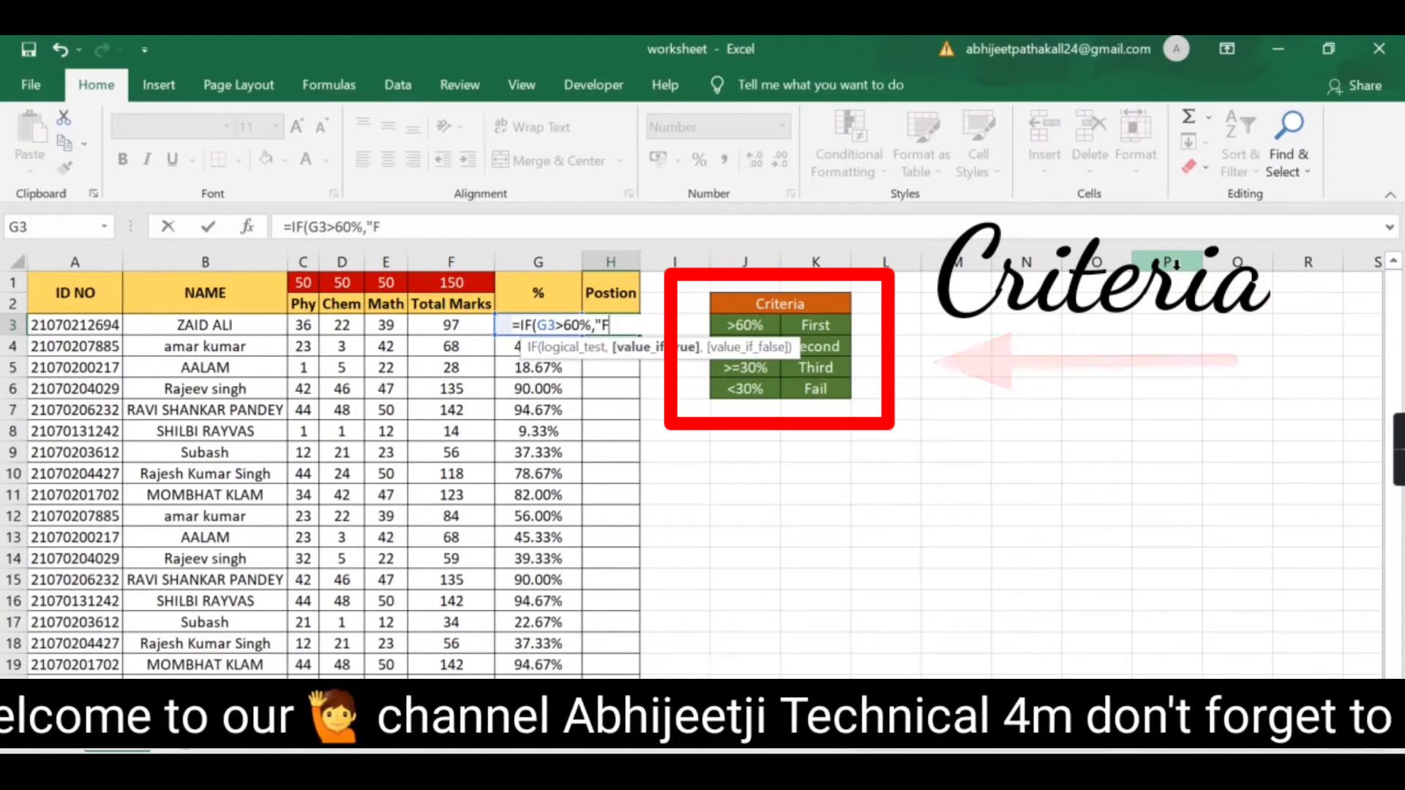
type("rist\",")
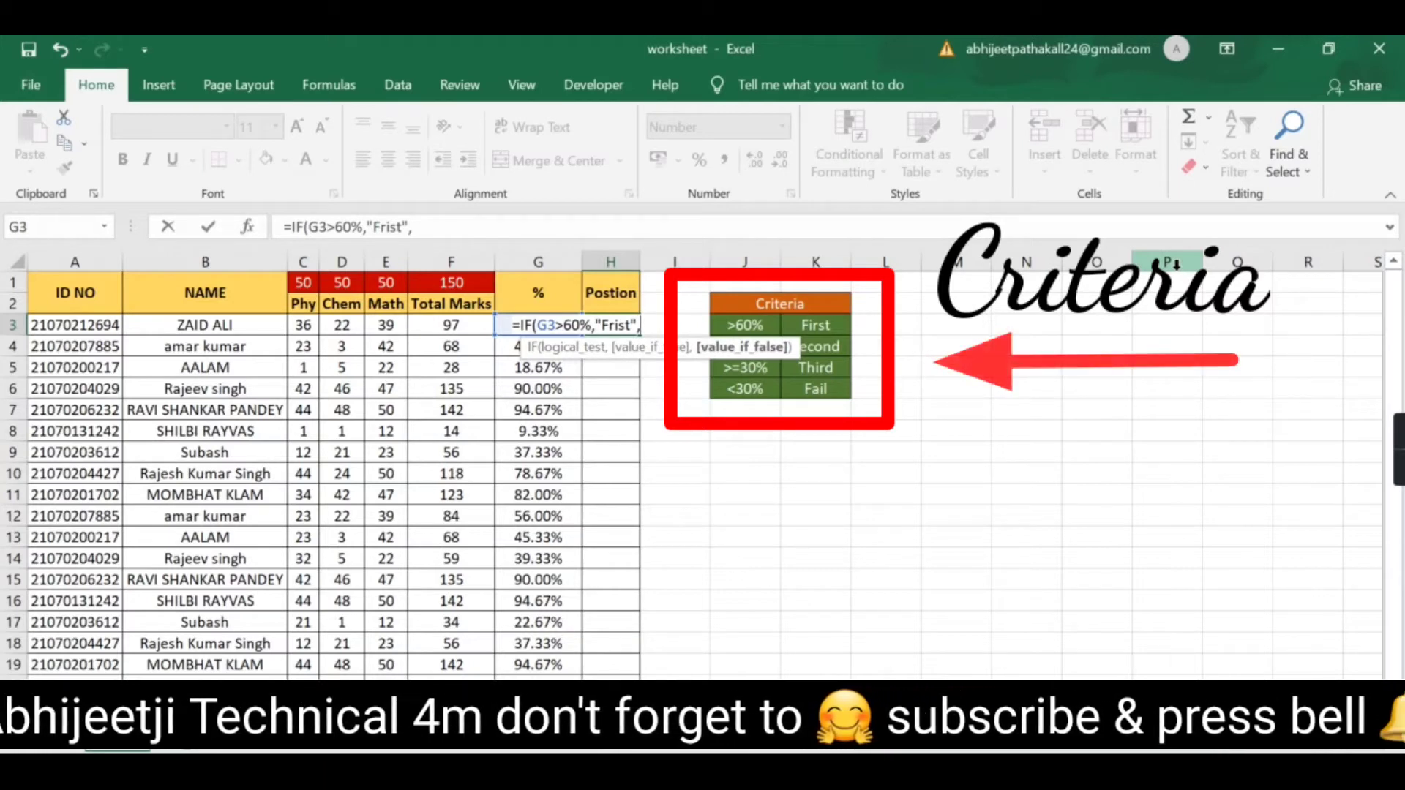
type("if")
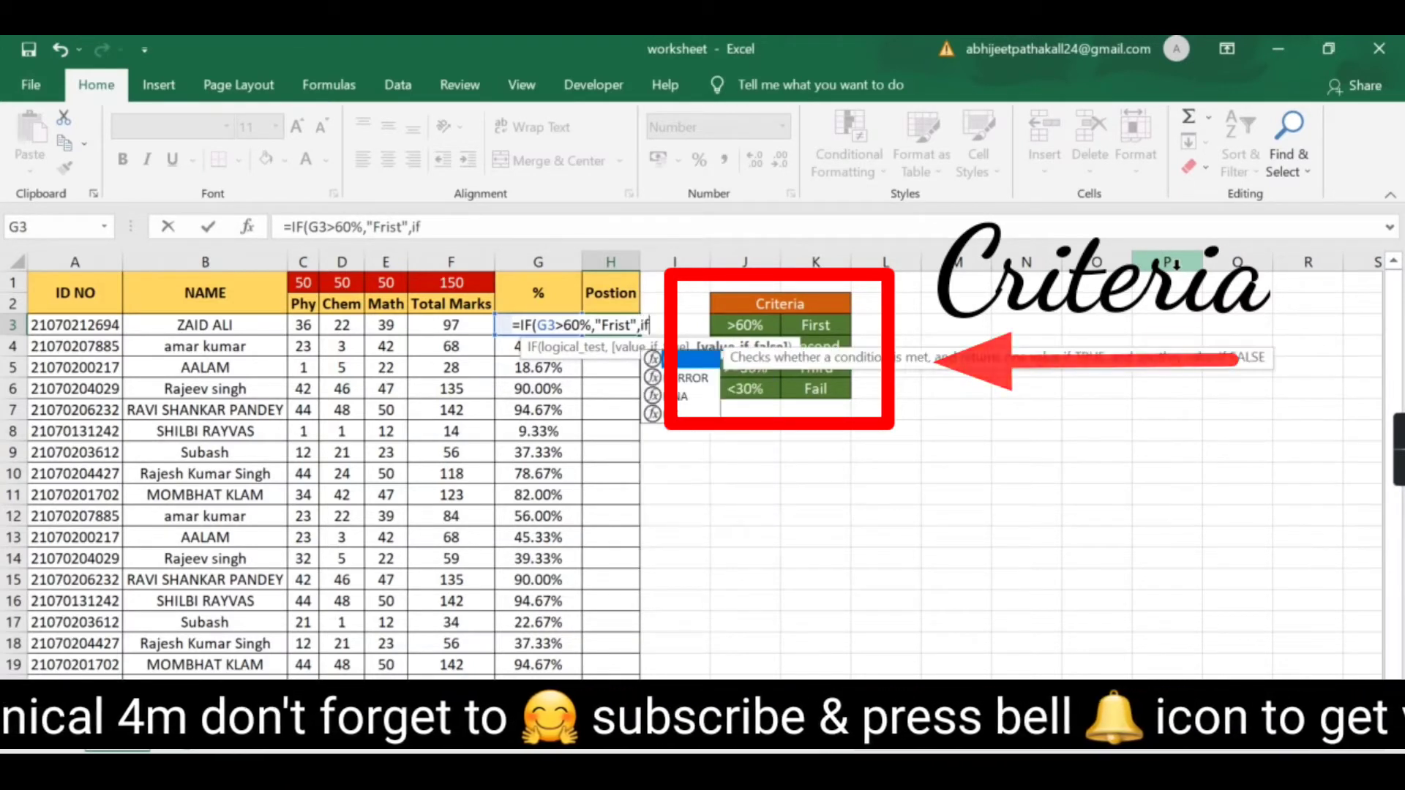
type("(G3")
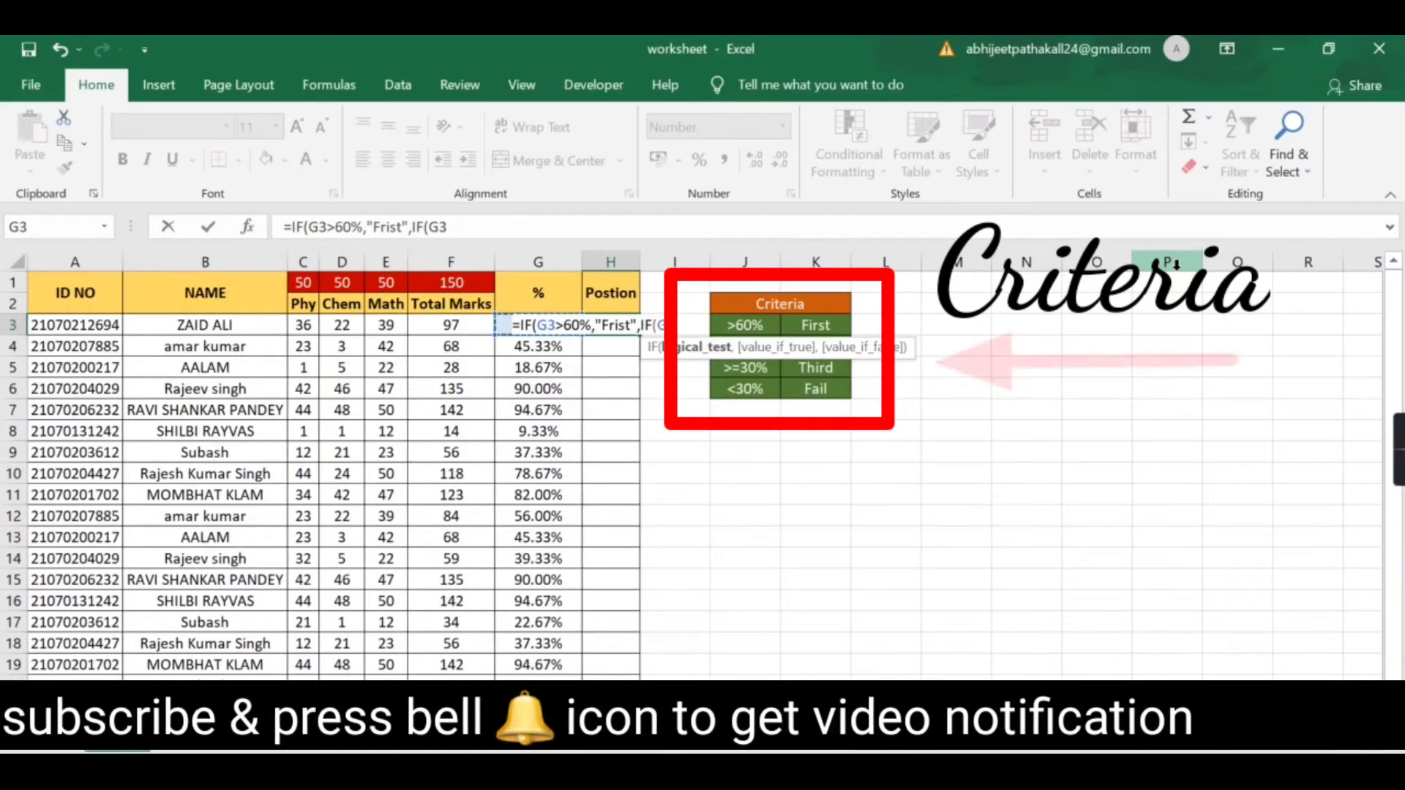
type(">5")
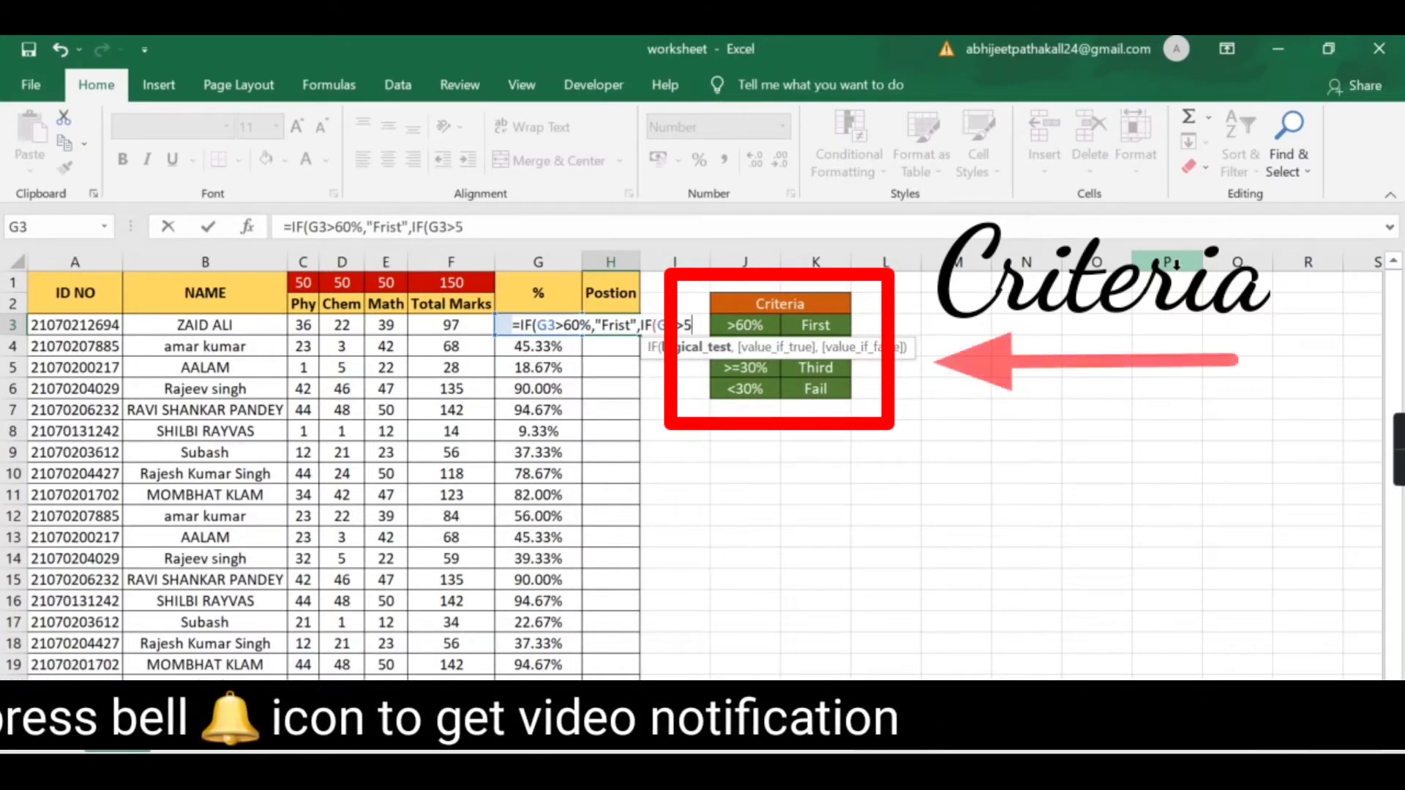
type("0,\"")
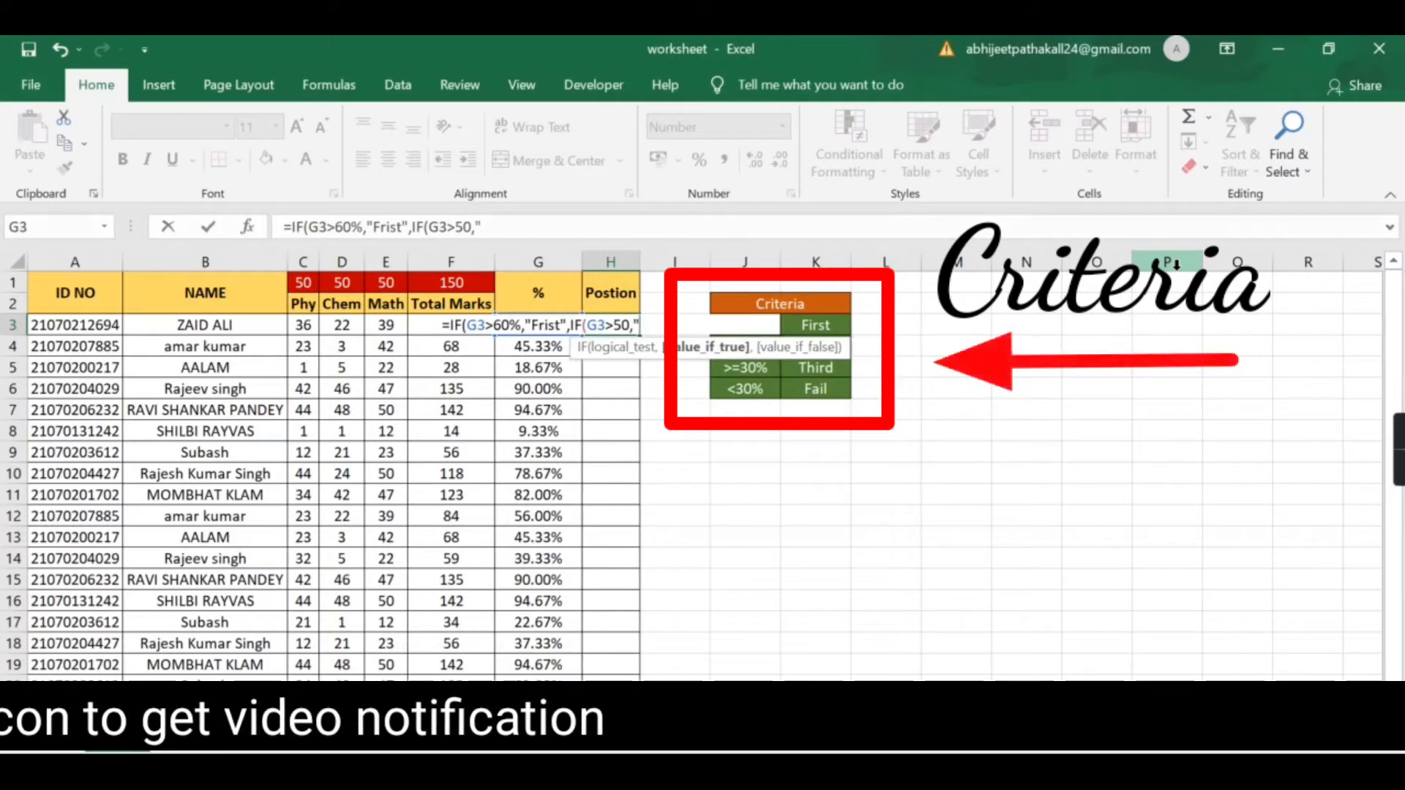
type("Second")
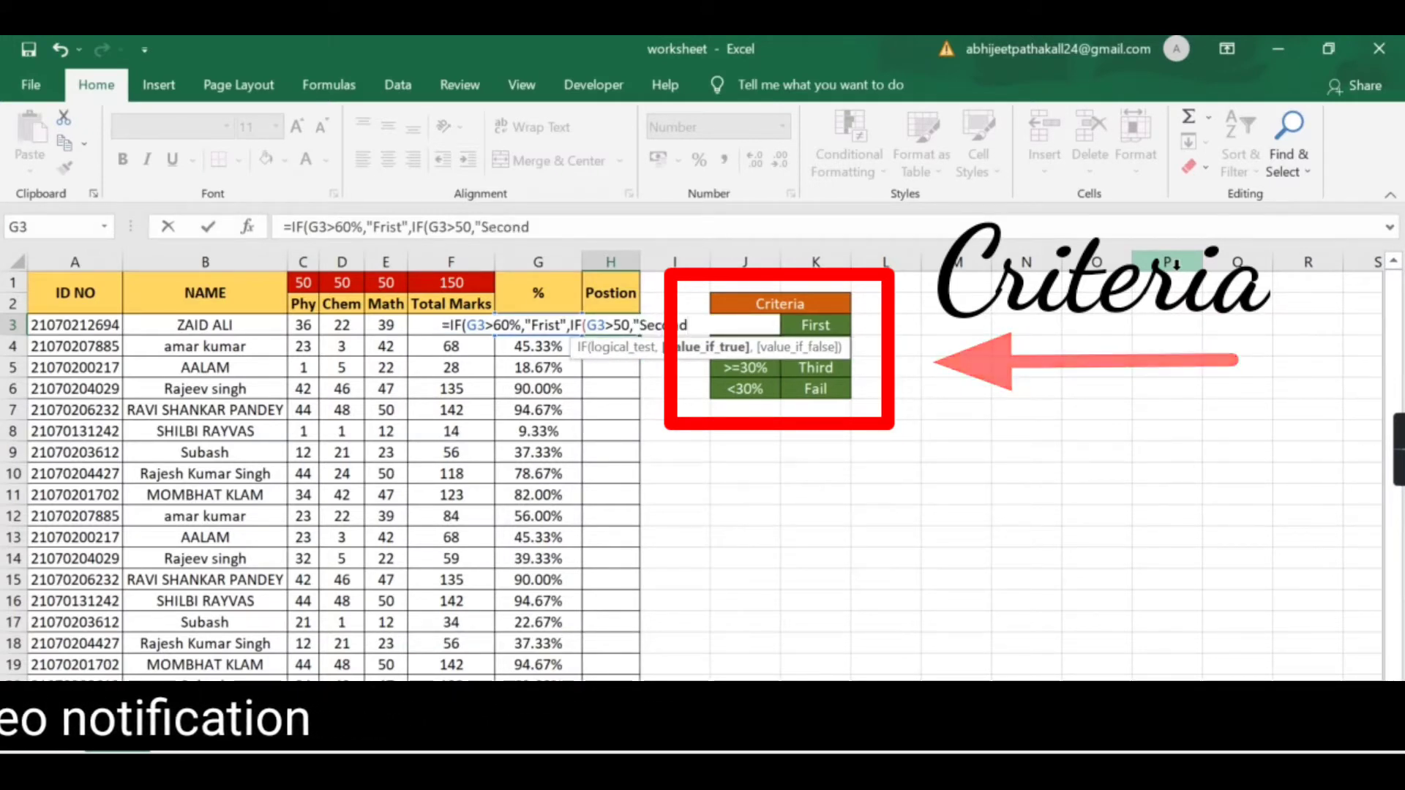
type("\",")
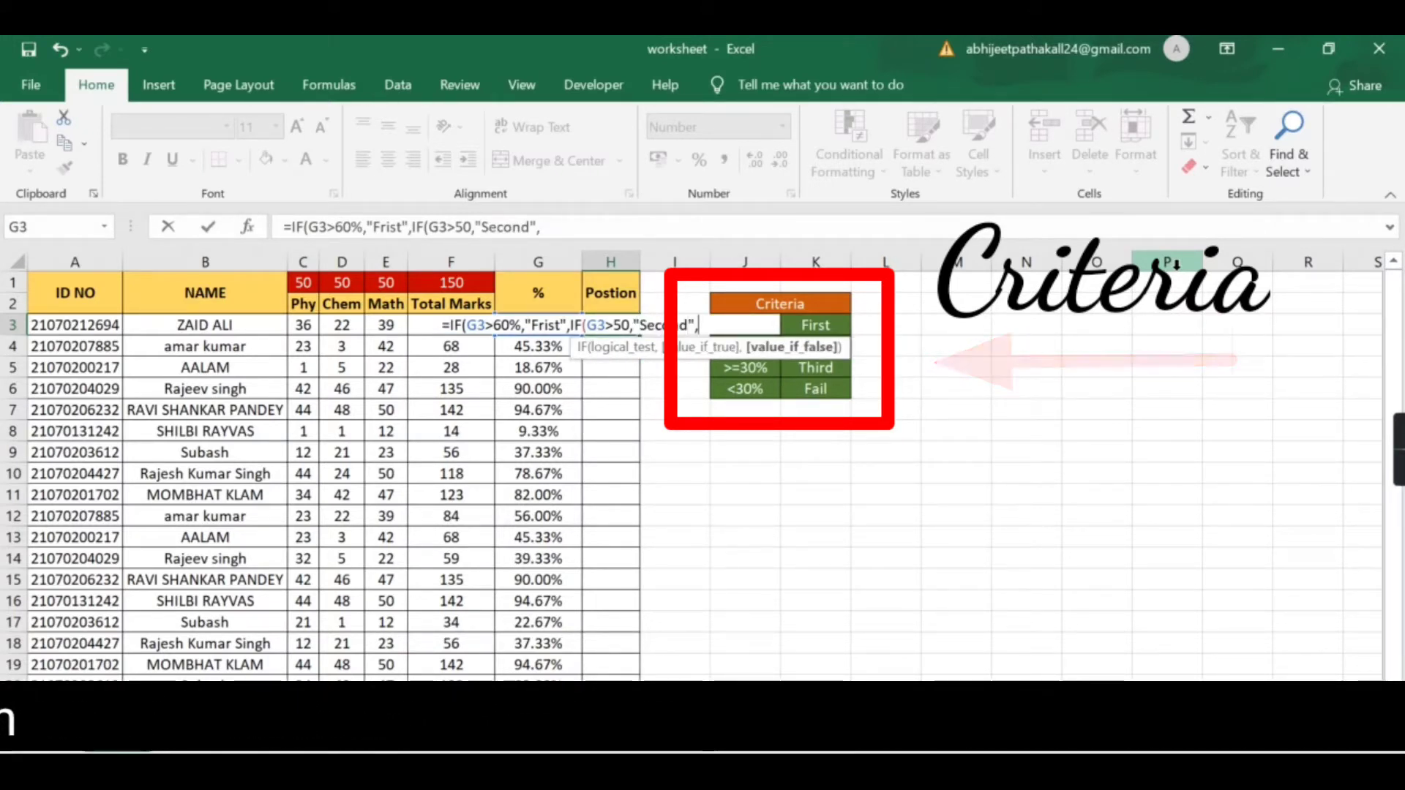
type("if")
Step: Add IF(G3>=30,"Third","Fail") and close all three IF brackets
key("Tab")
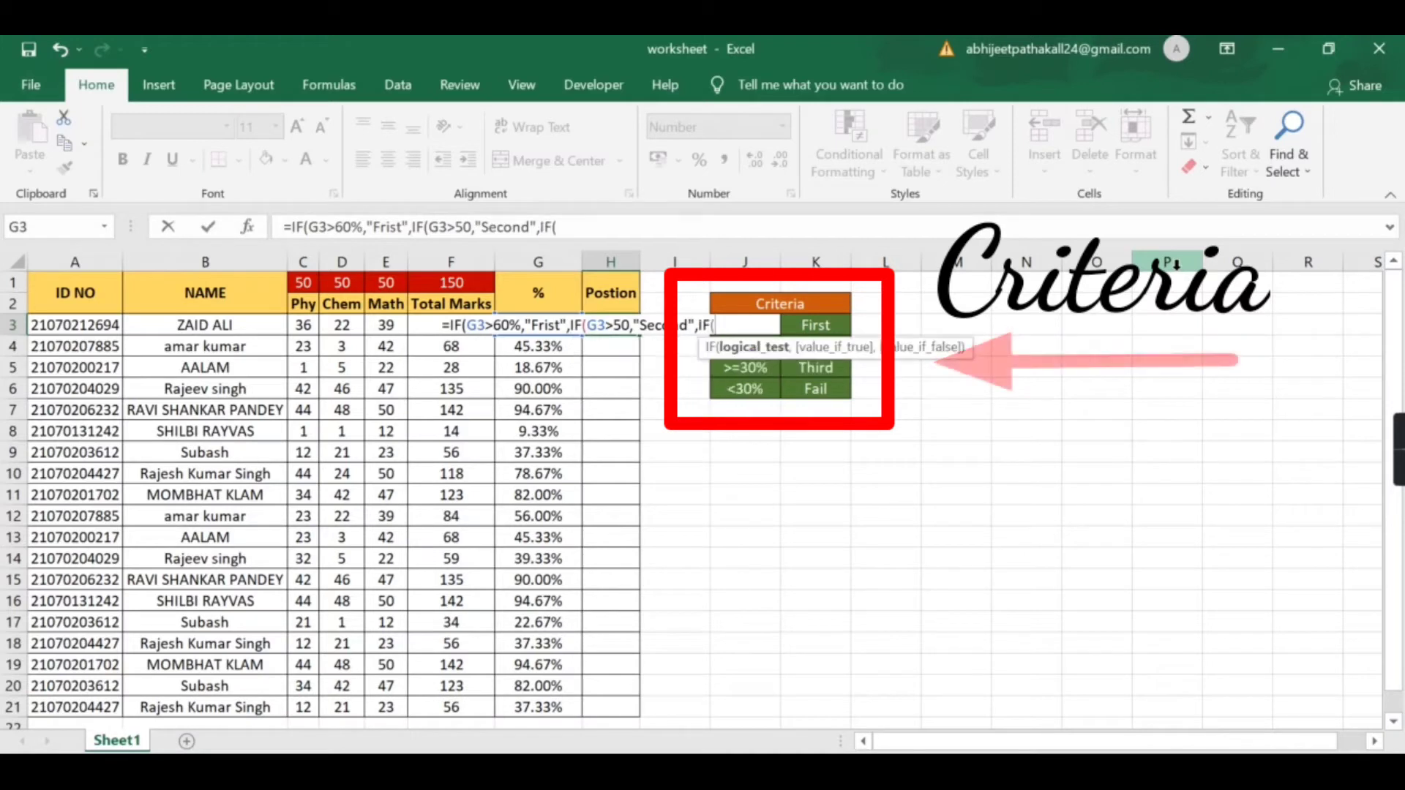
type("G3")
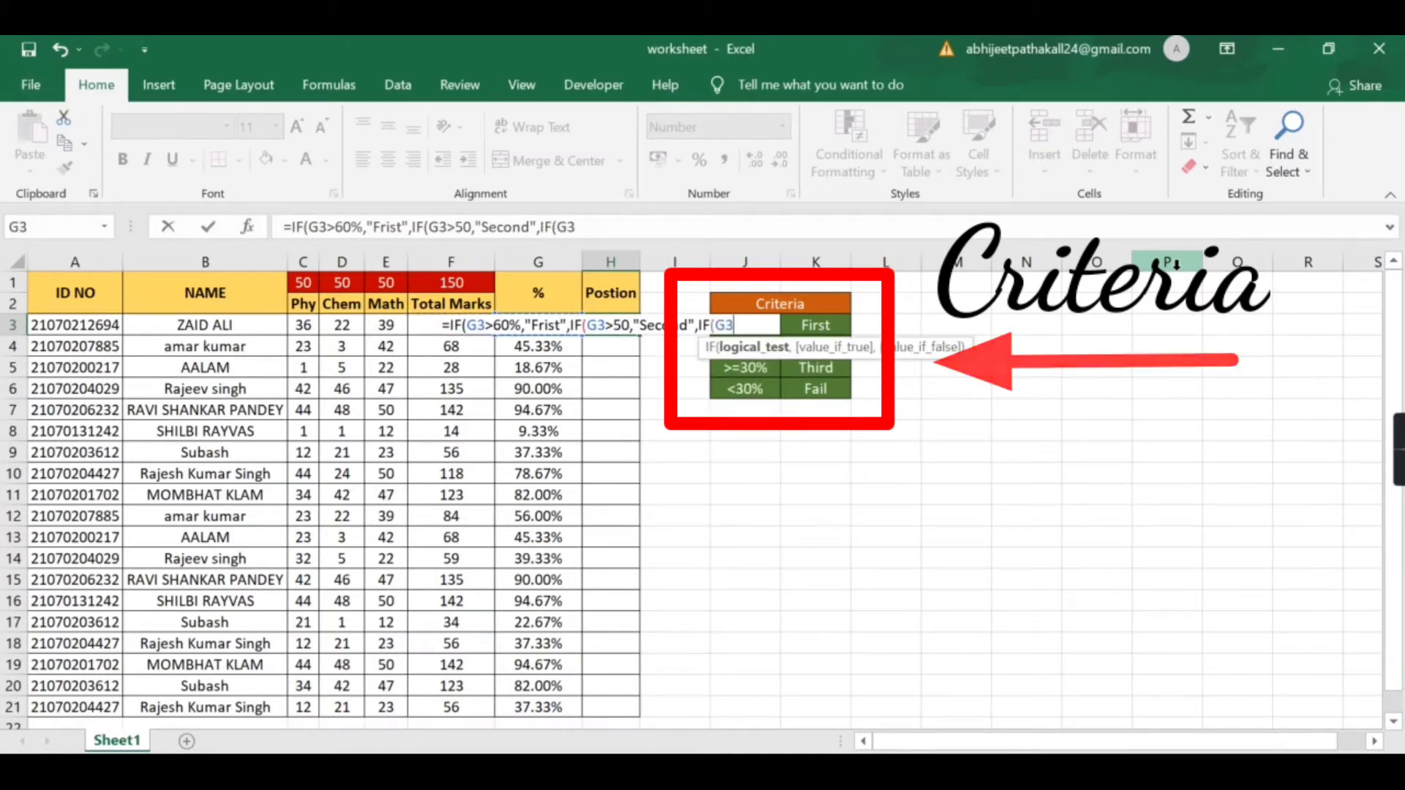
type(">=3-")
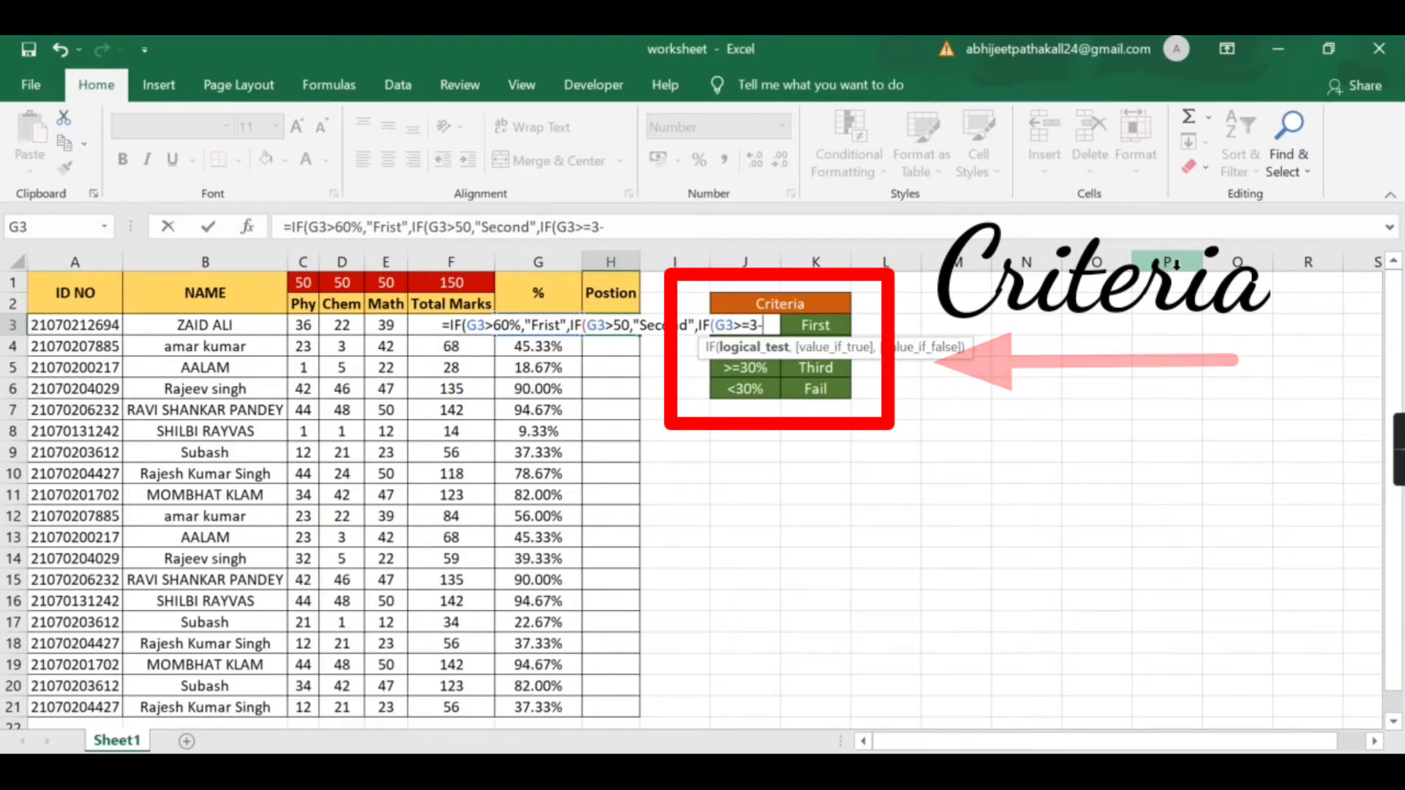
key("BackSpace")
type("0,")
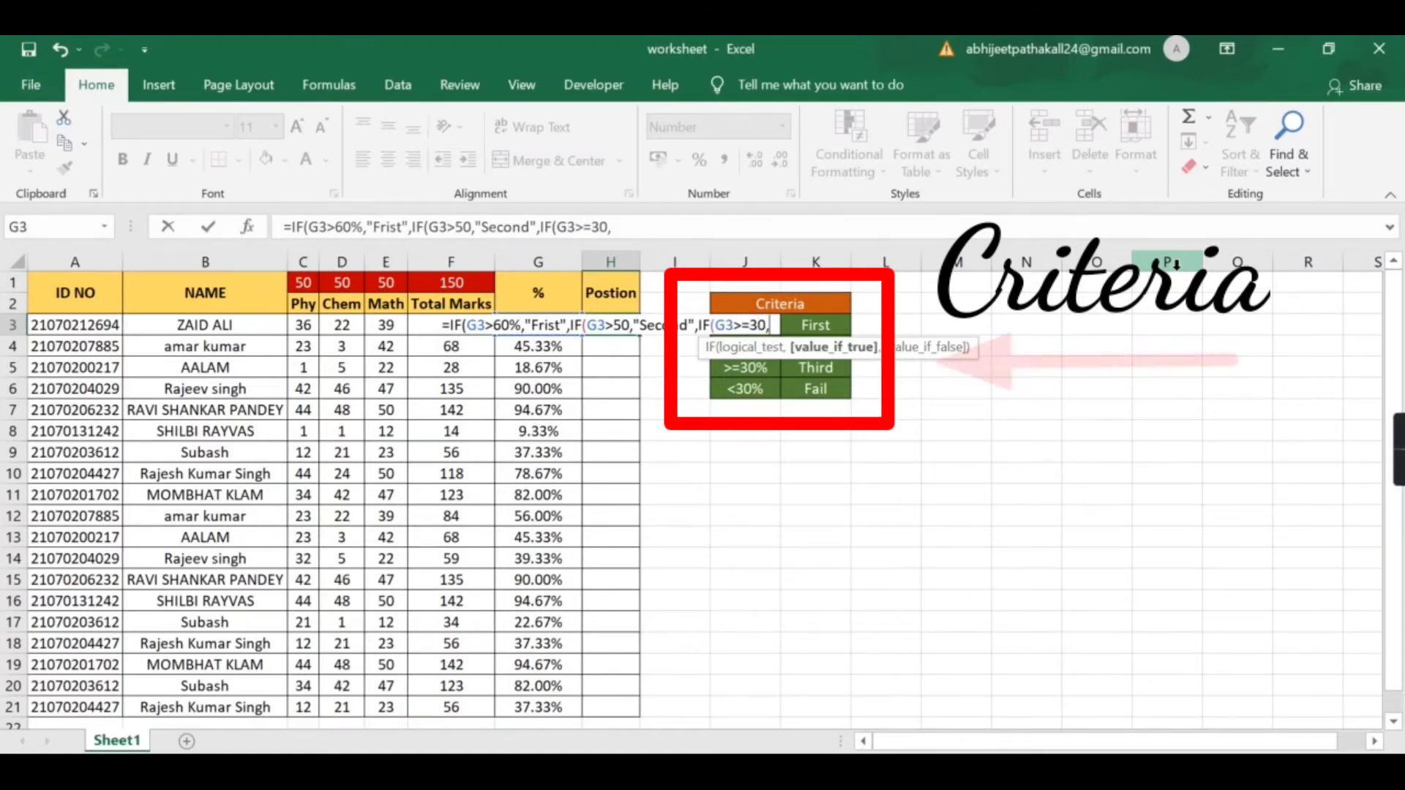
type("Third")
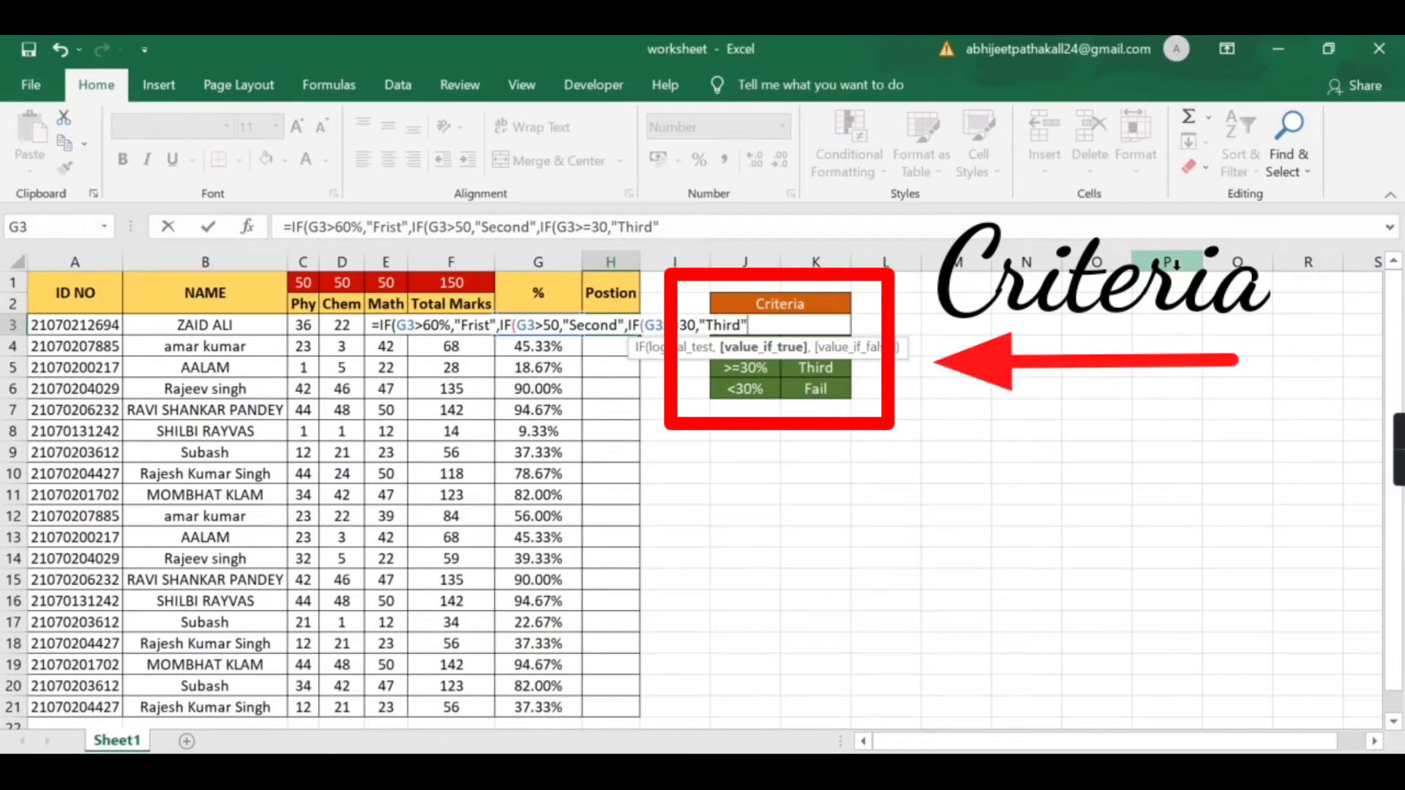
type(",")
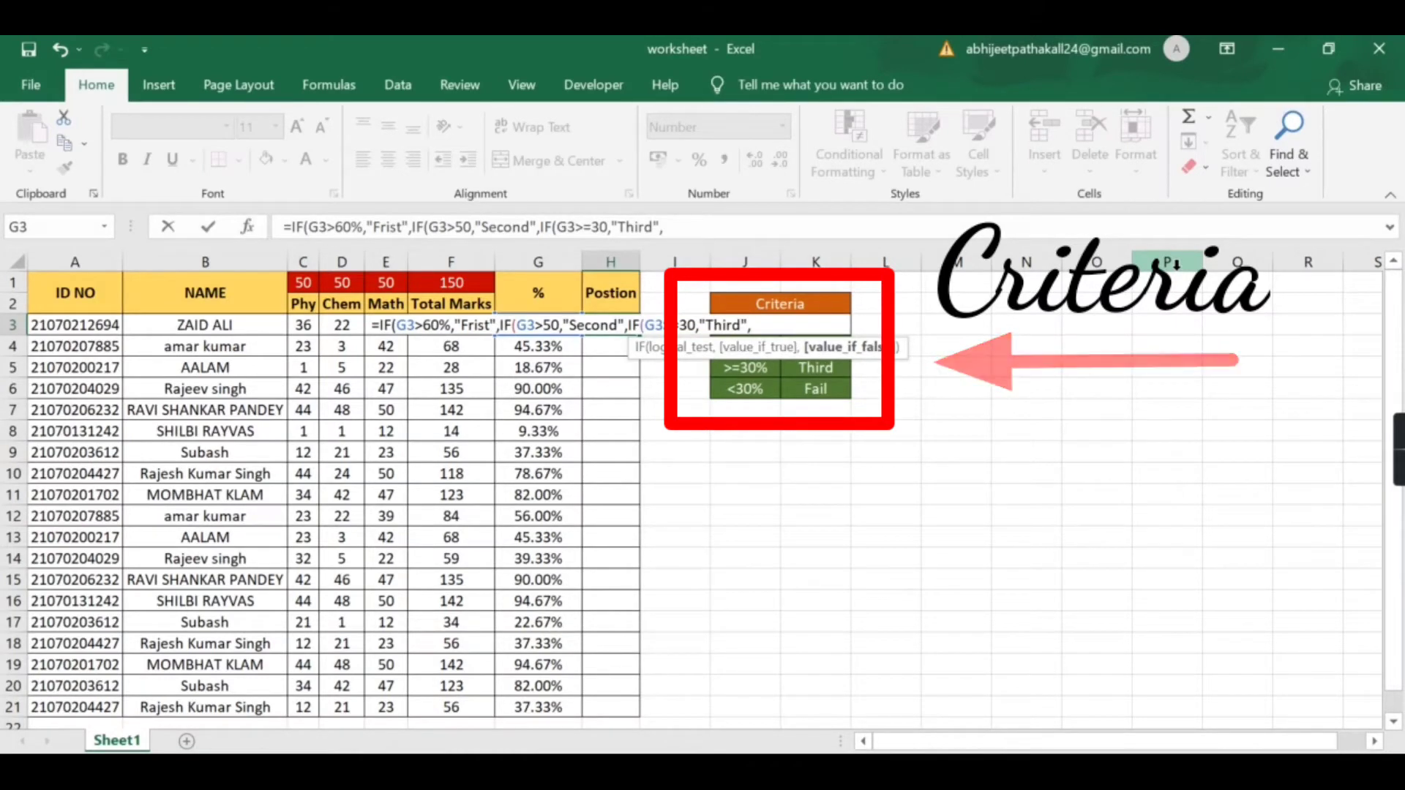
key("BackSpace")
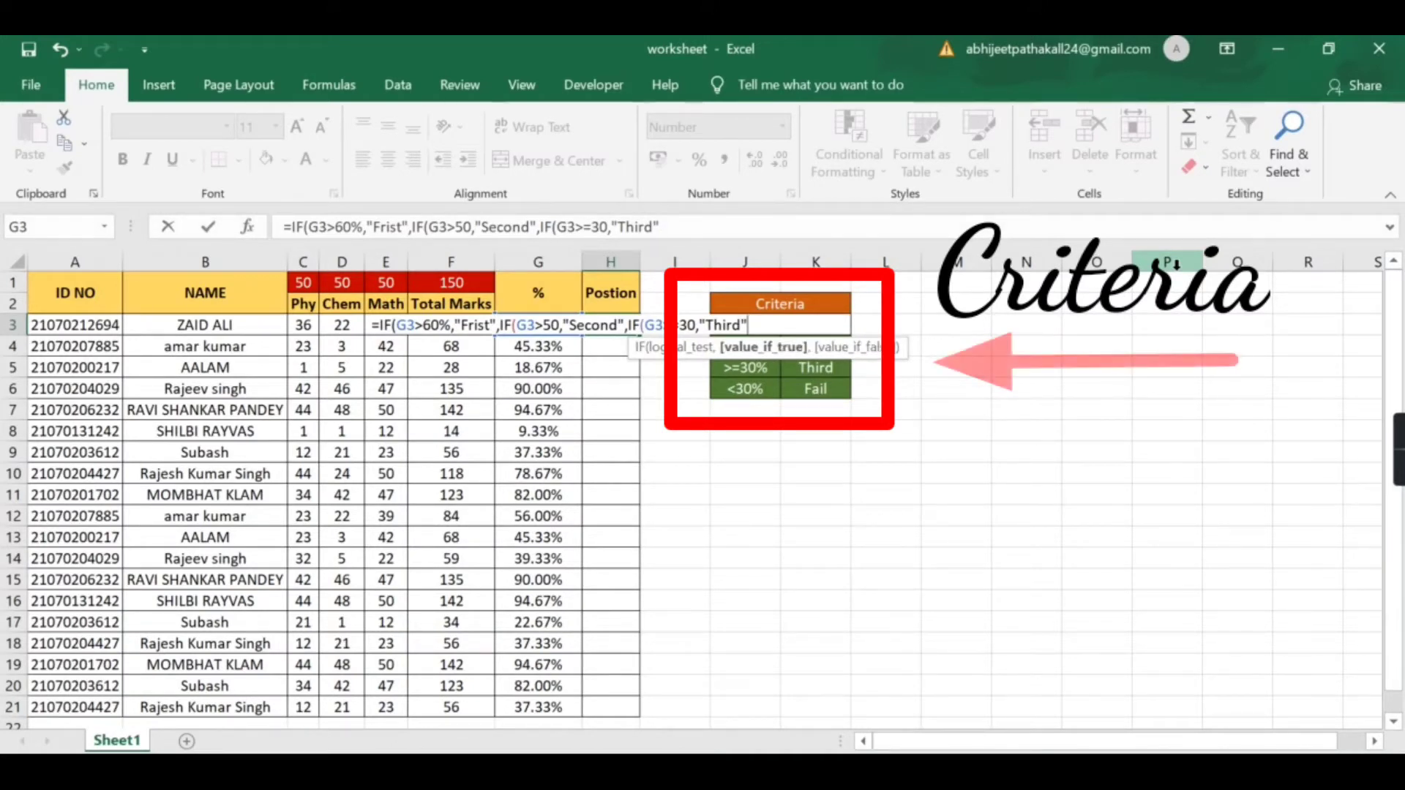
type(",\"Fail")
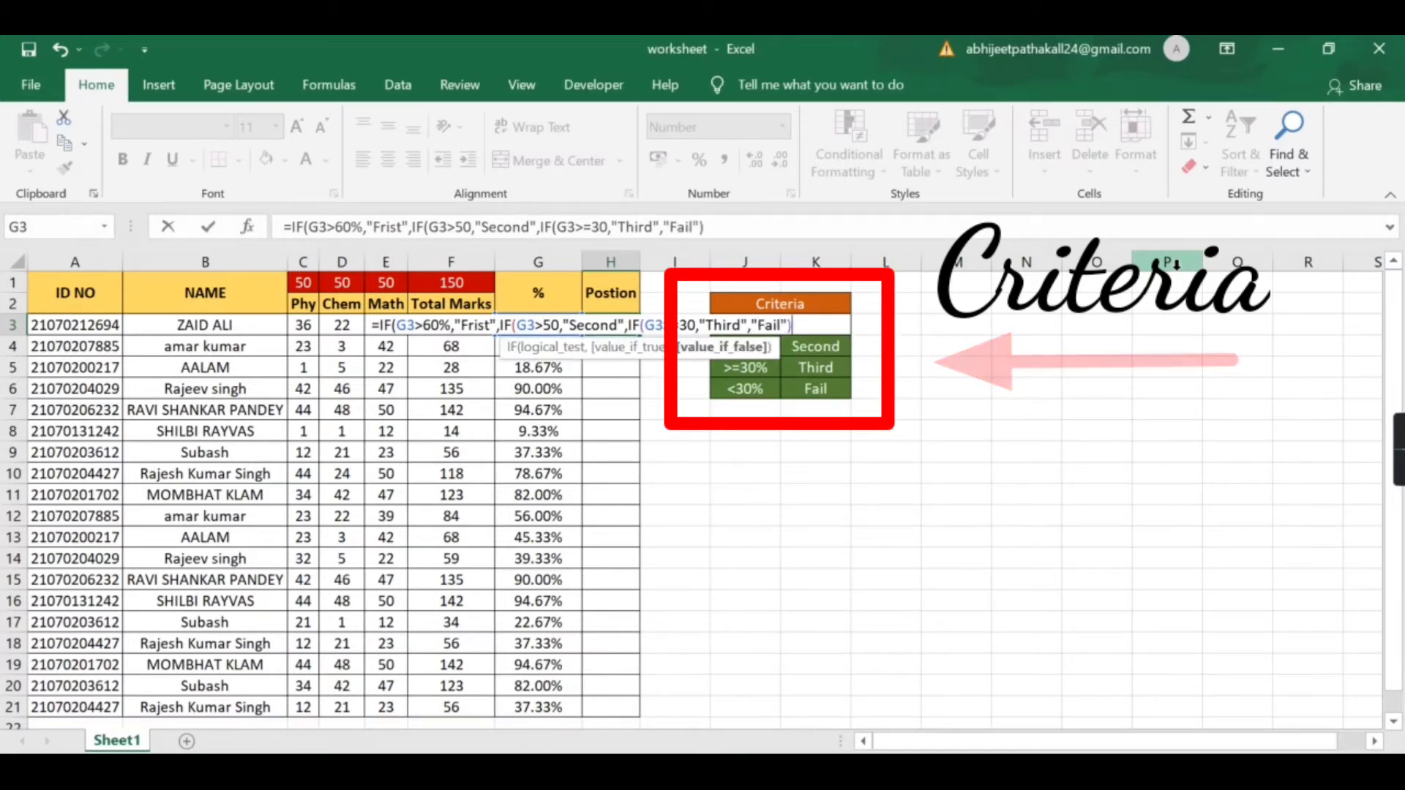
type(")")
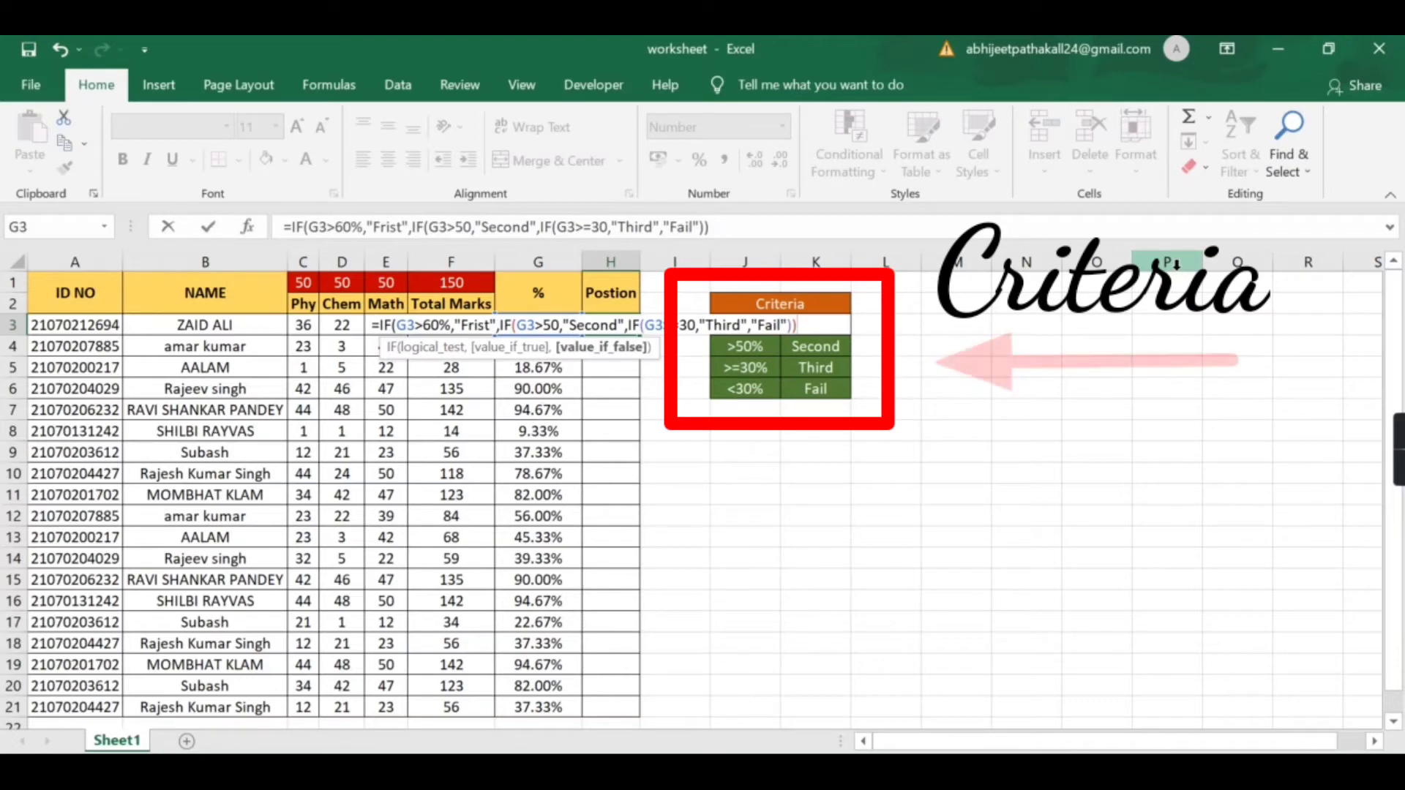
type(")")
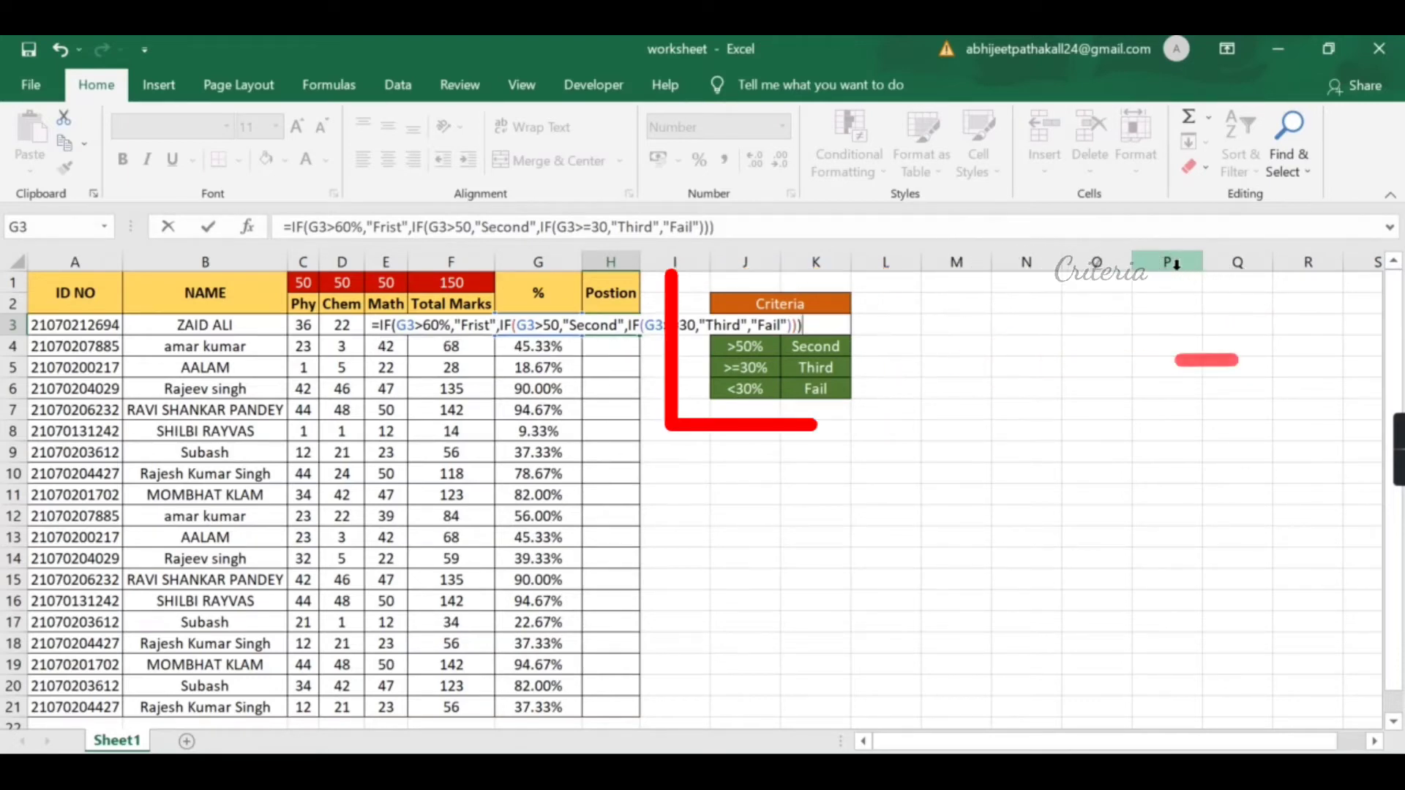
Step: Enter the formula, then change its 50 and 30 thresholds to 50% and 30%
key("Return")
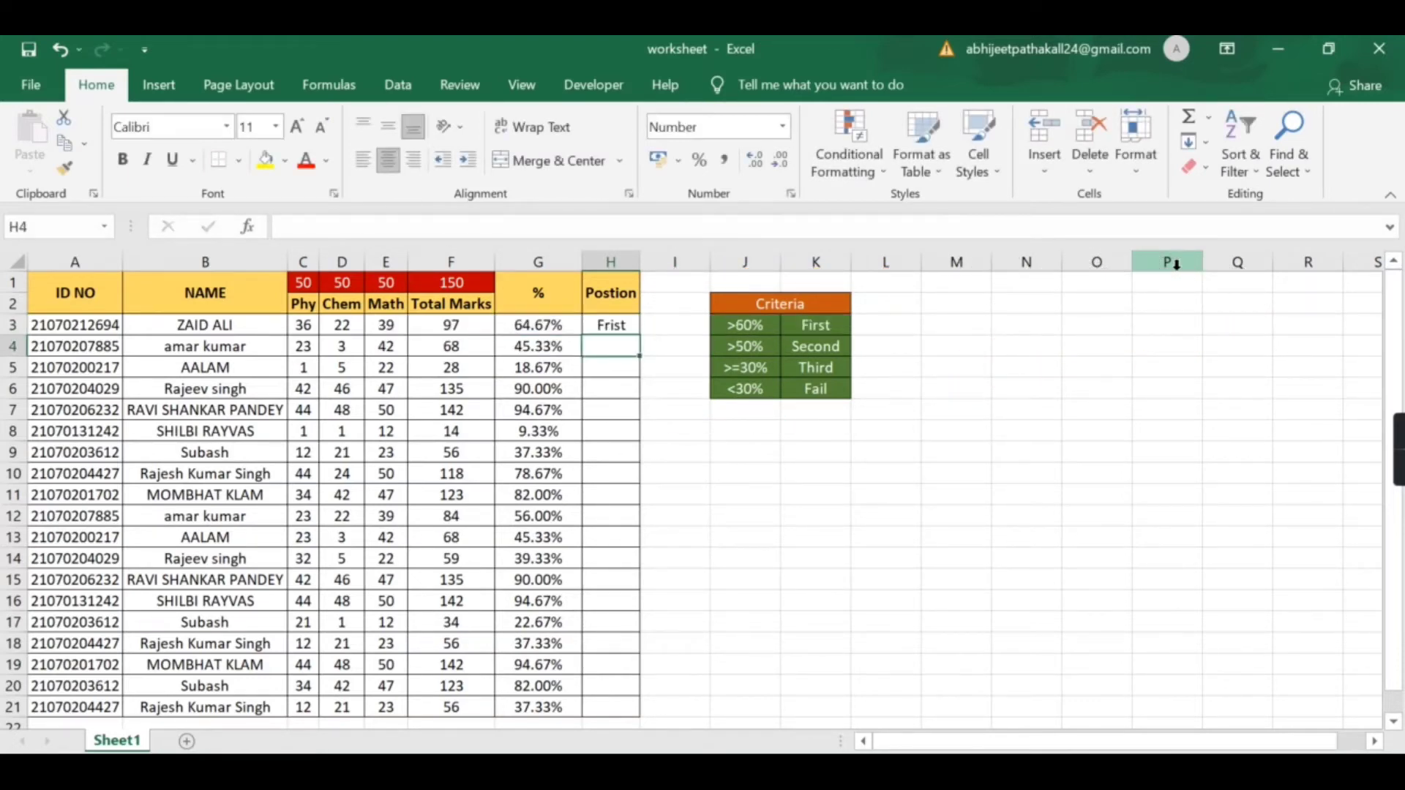
key("Up")
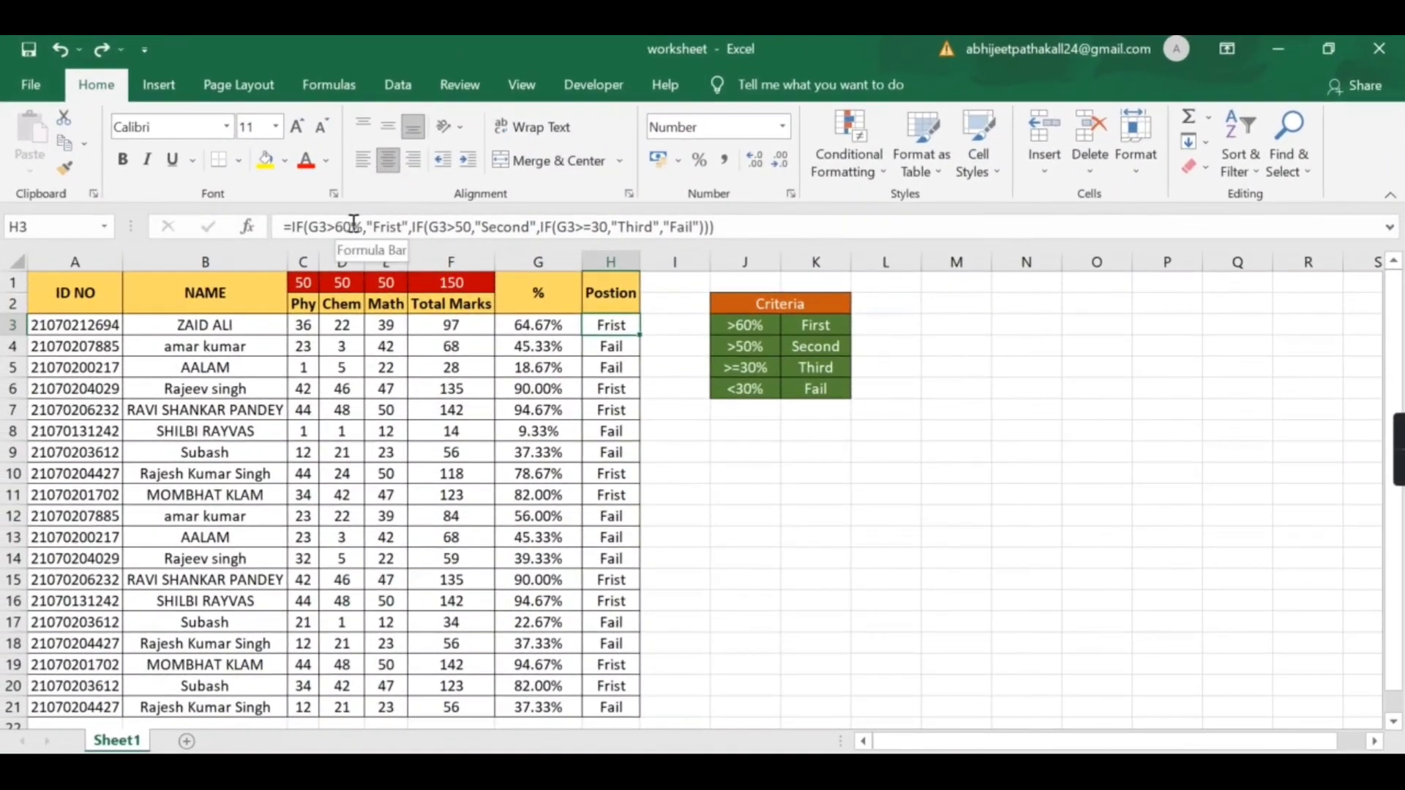
left_click(471, 226)
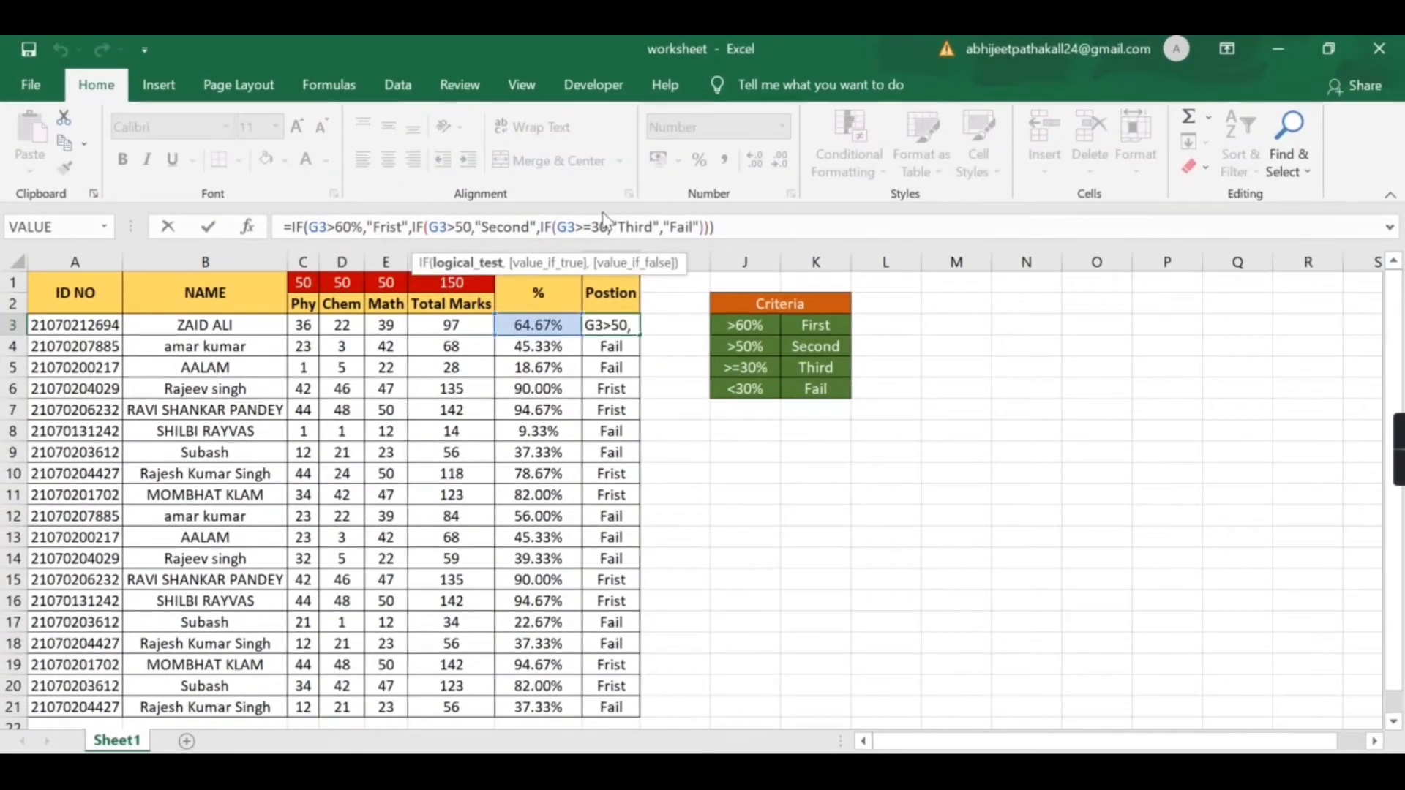
type("%")
key("Right")
key("Right")
key("Right")
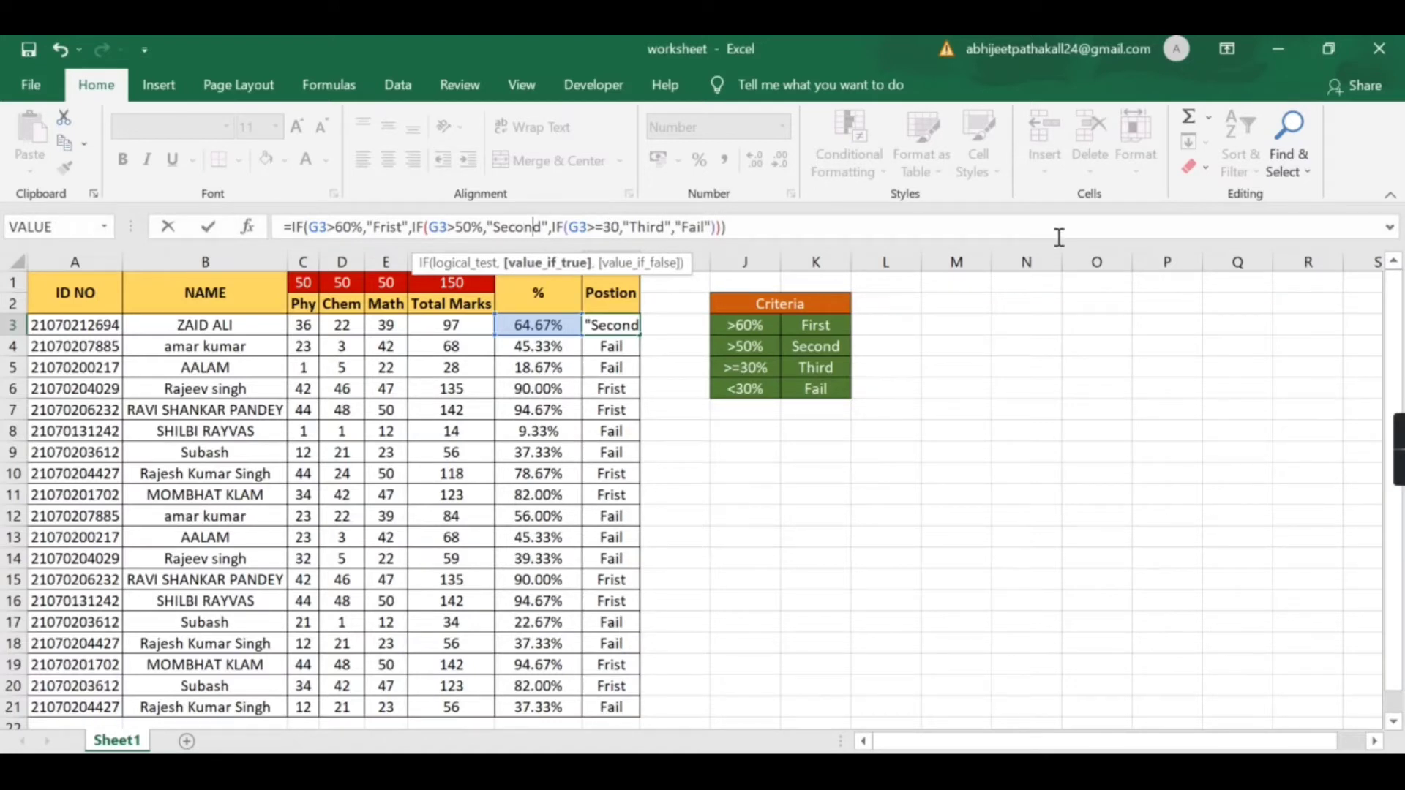
key("Right")
key("Right")
key("Right")
key("Left")
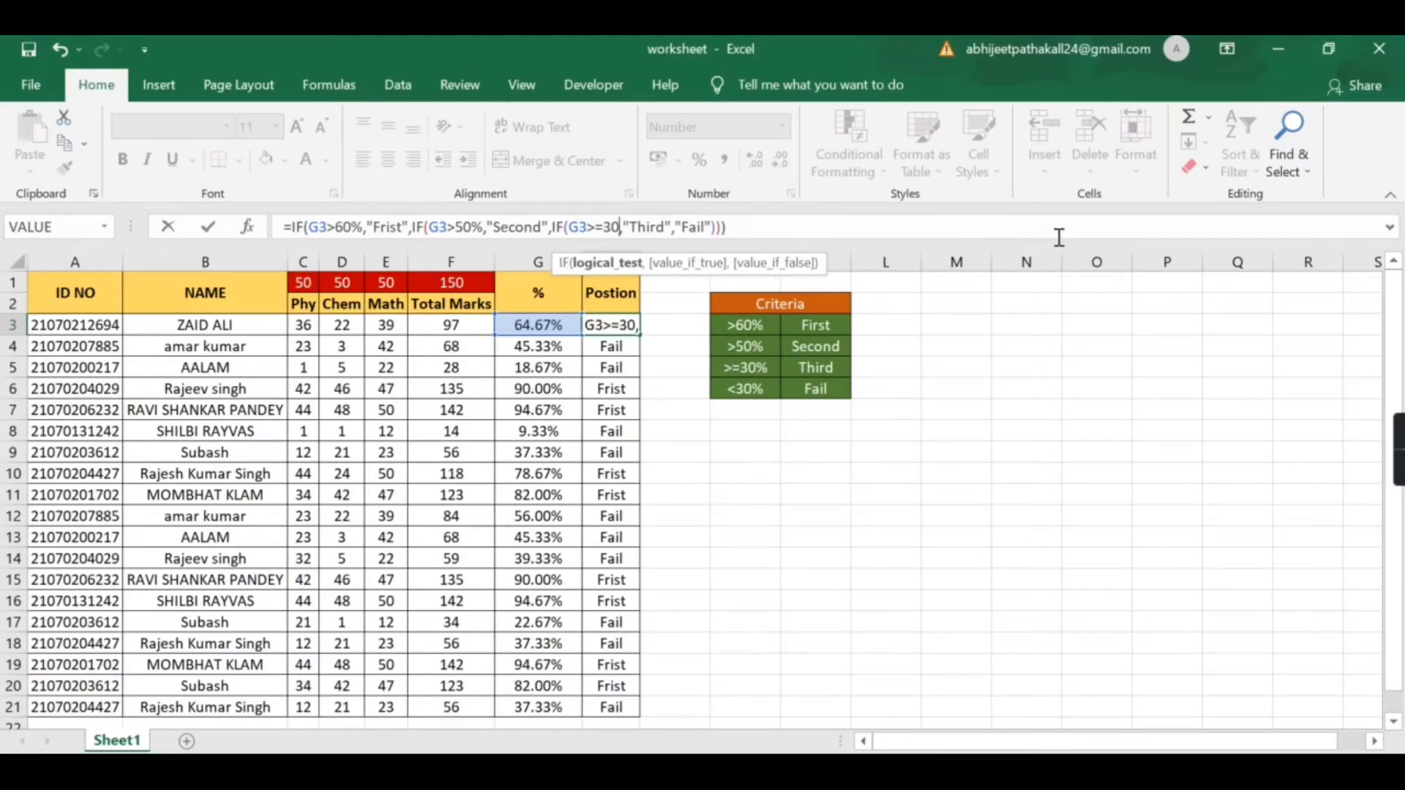
type("%")
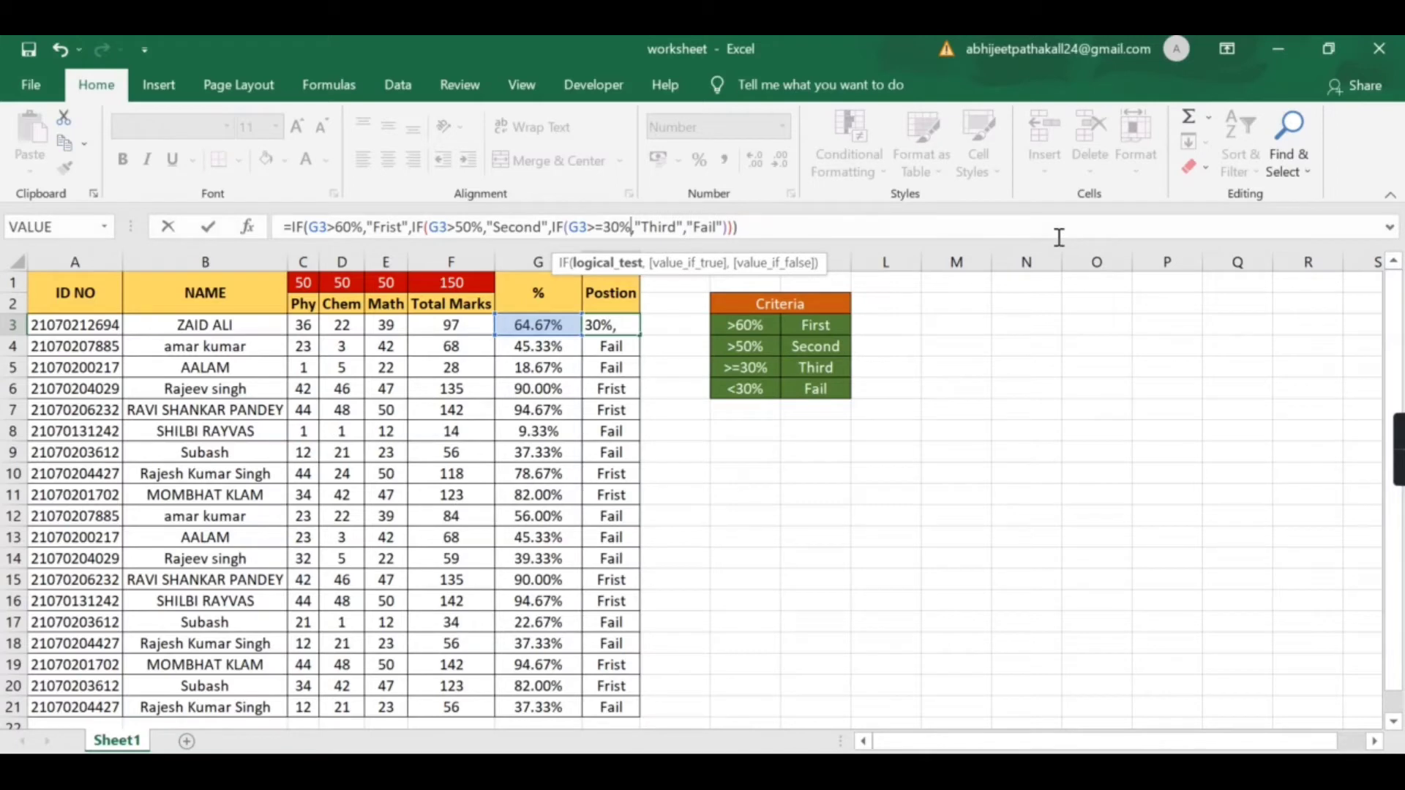
key("ctrl+Return")
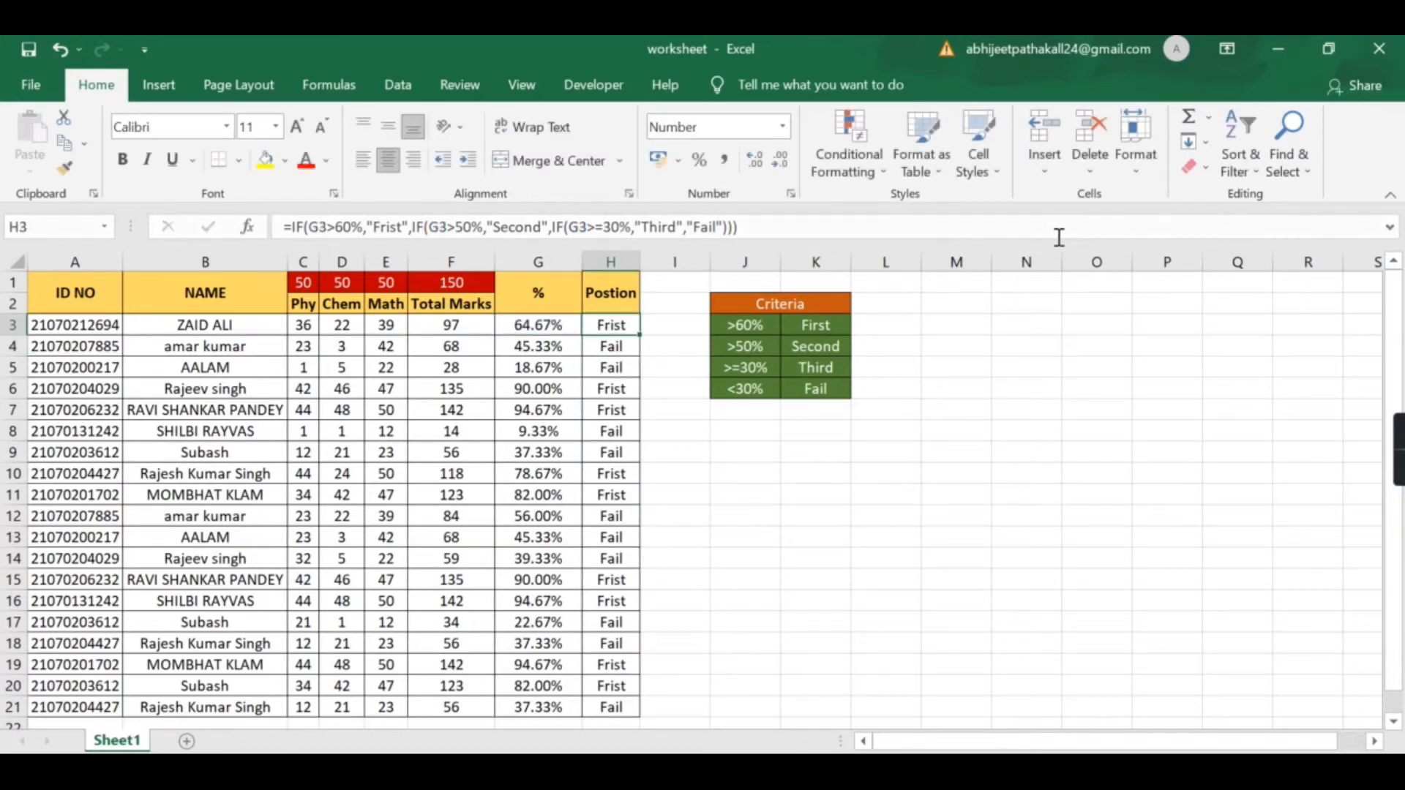
Step: Fill the Position formula down to H21 and test G3 with 52%
left_click_drag(643, 336, 657, 567)
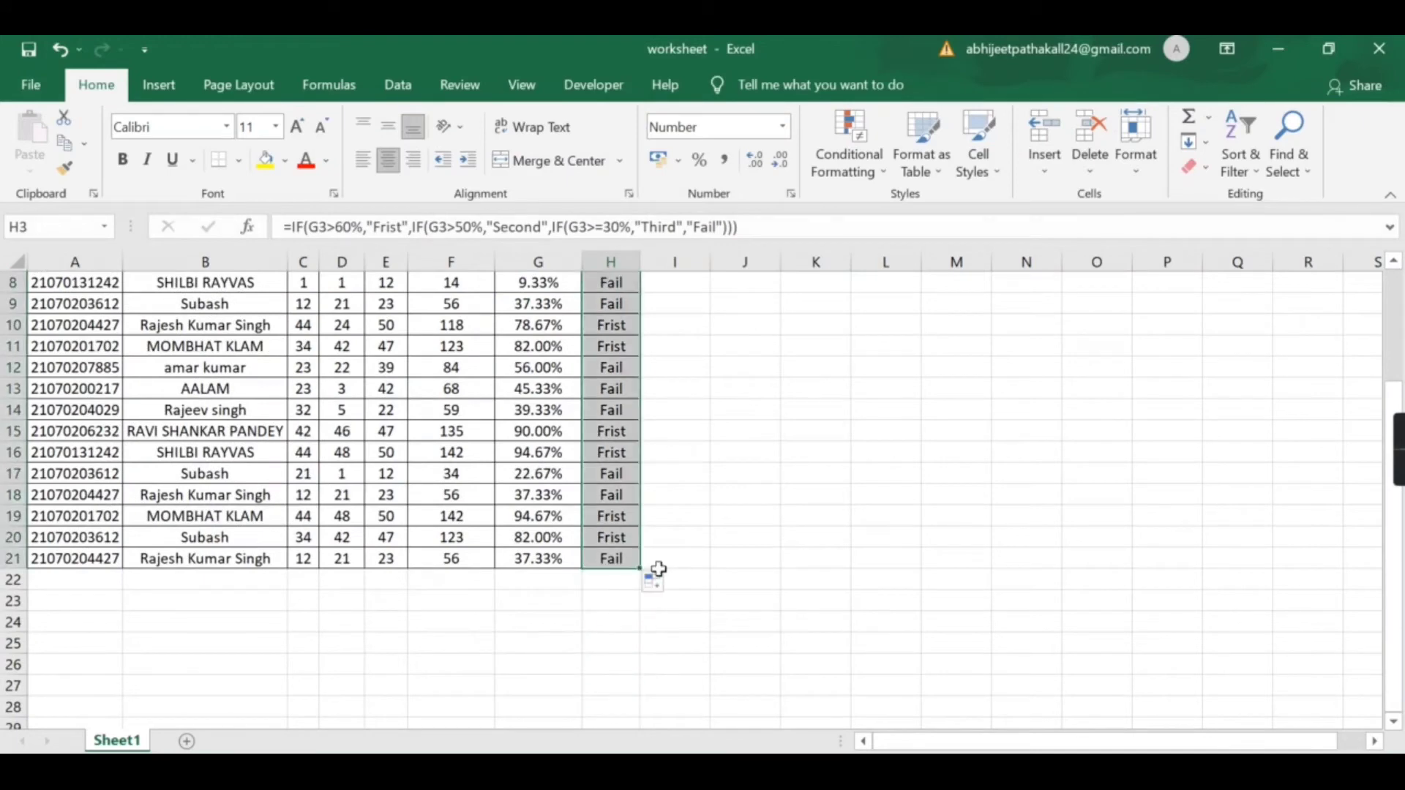
scroll(597, 449, "up", 3)
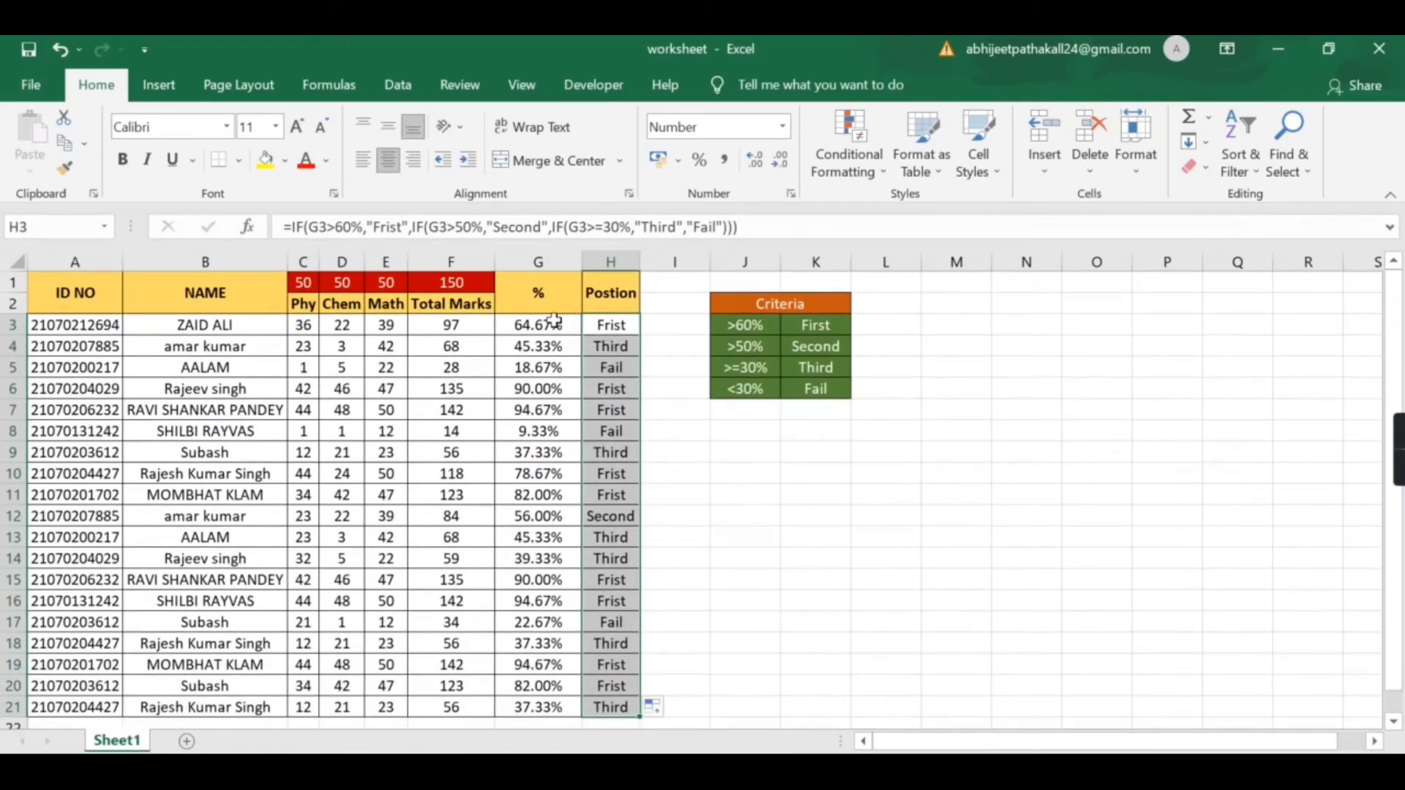
left_click(556, 325)
type("52%")
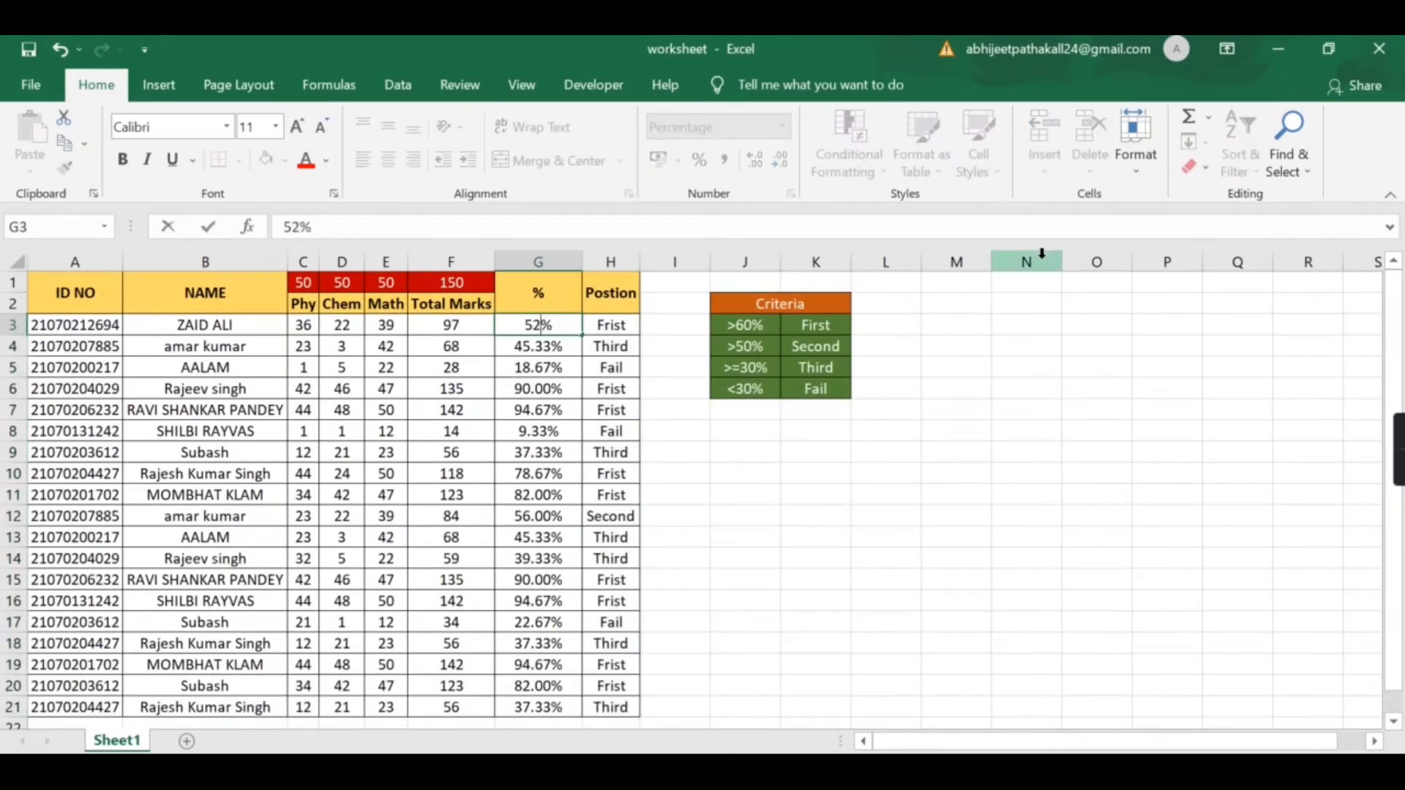
key("Tab")
key("Left")
key("Right")
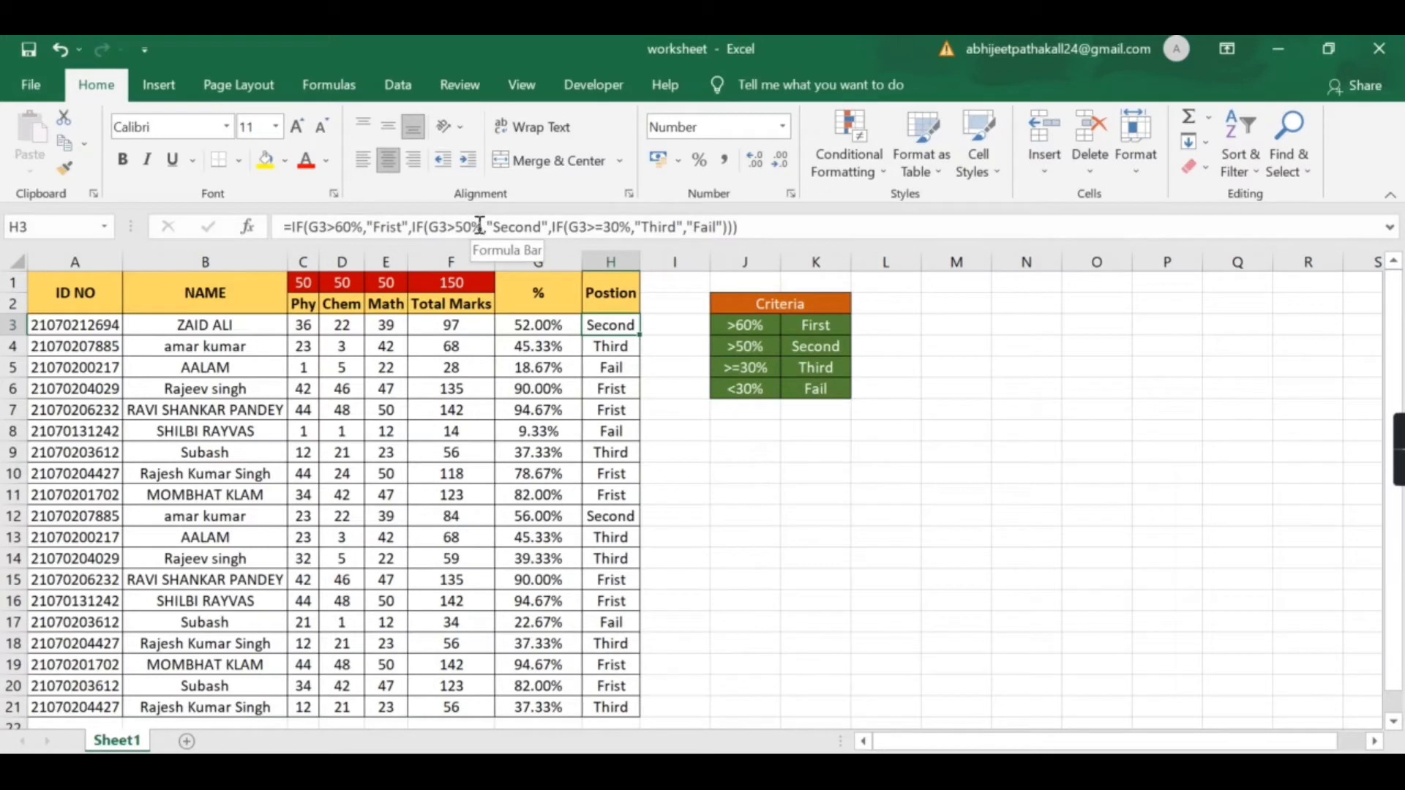
Step: Test G3 with 29%, then undo to restore 52%
key("Left")
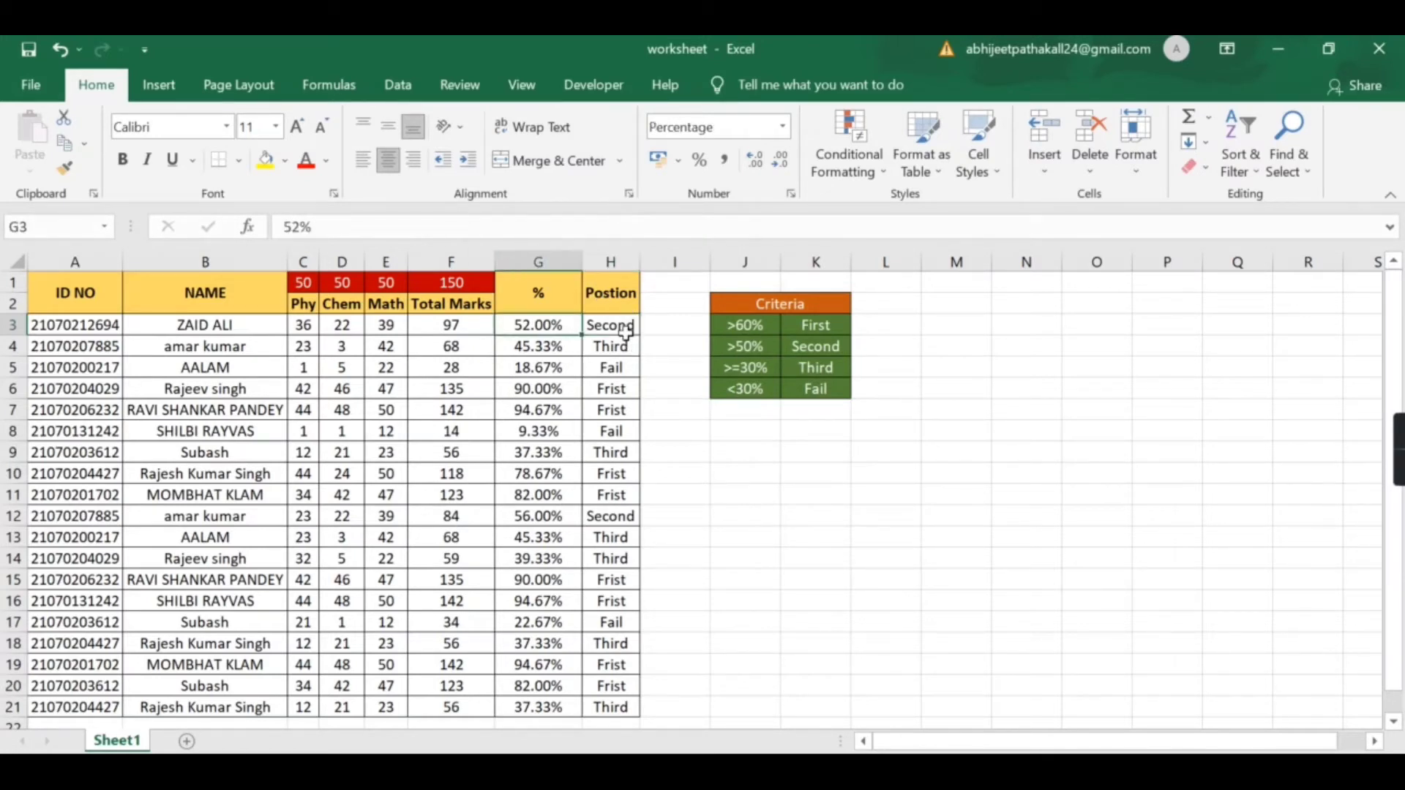
type("29%")
key("Tab")
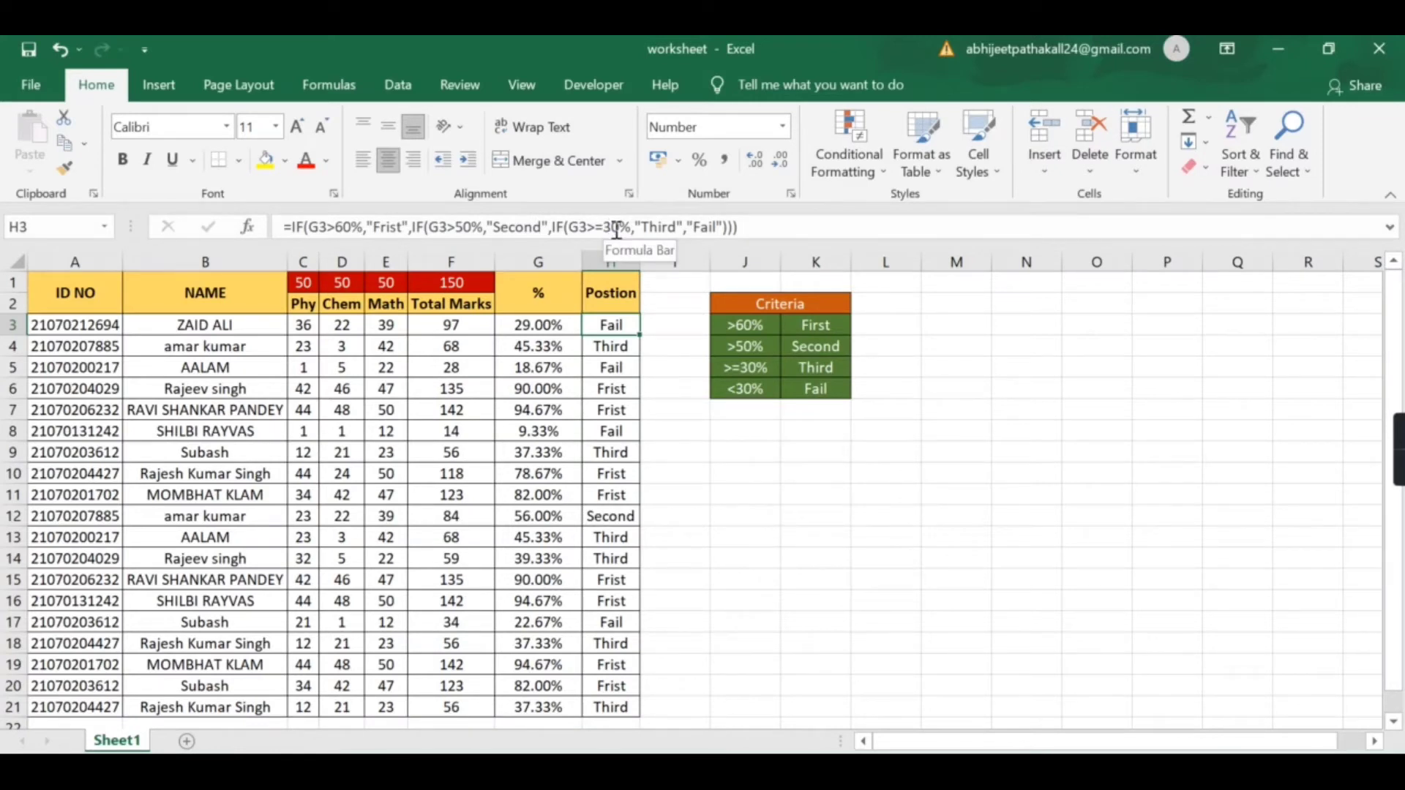
key("Left")
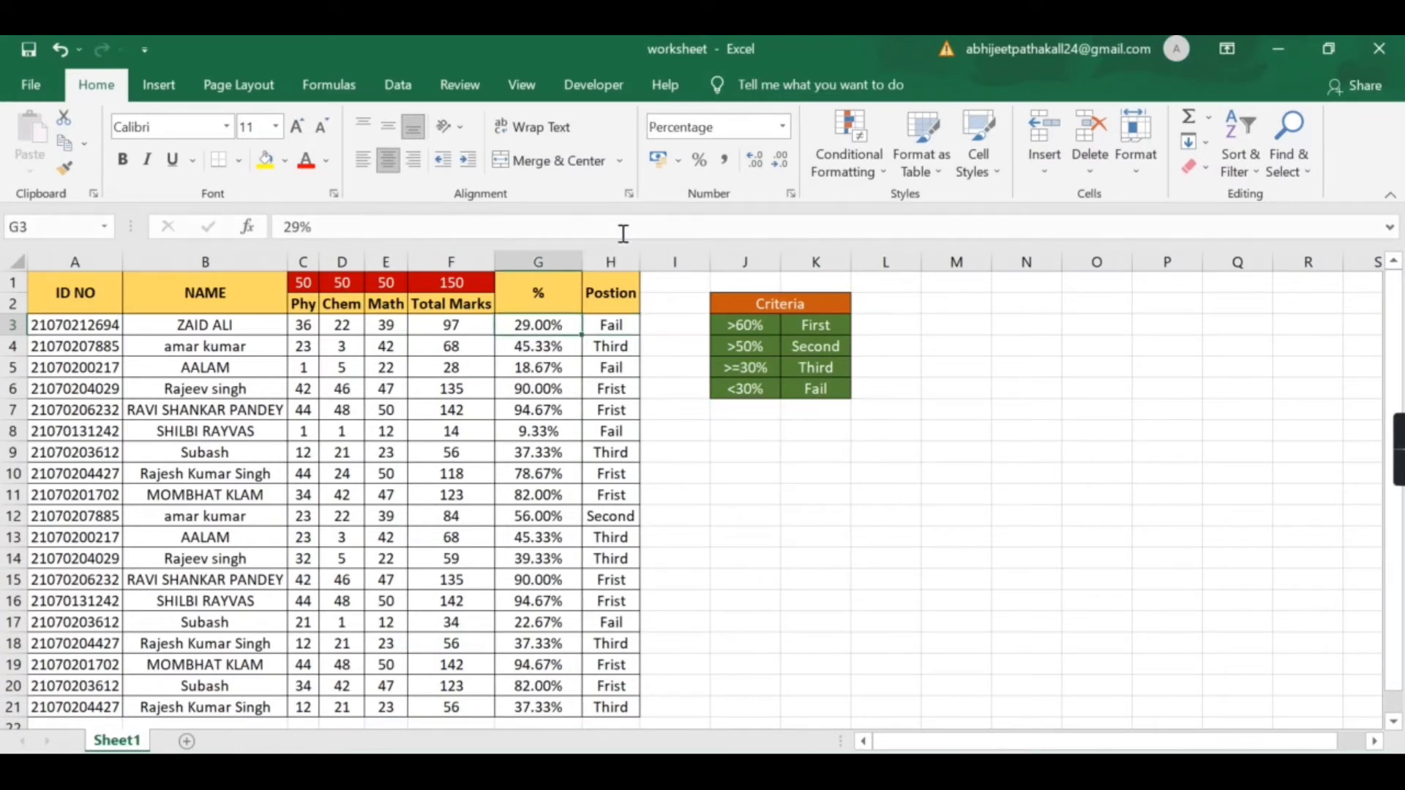
key("ctrl+z")
Step: Remove two decimal places from the G3:G21 percentages
key("ctrl+shift+Down")
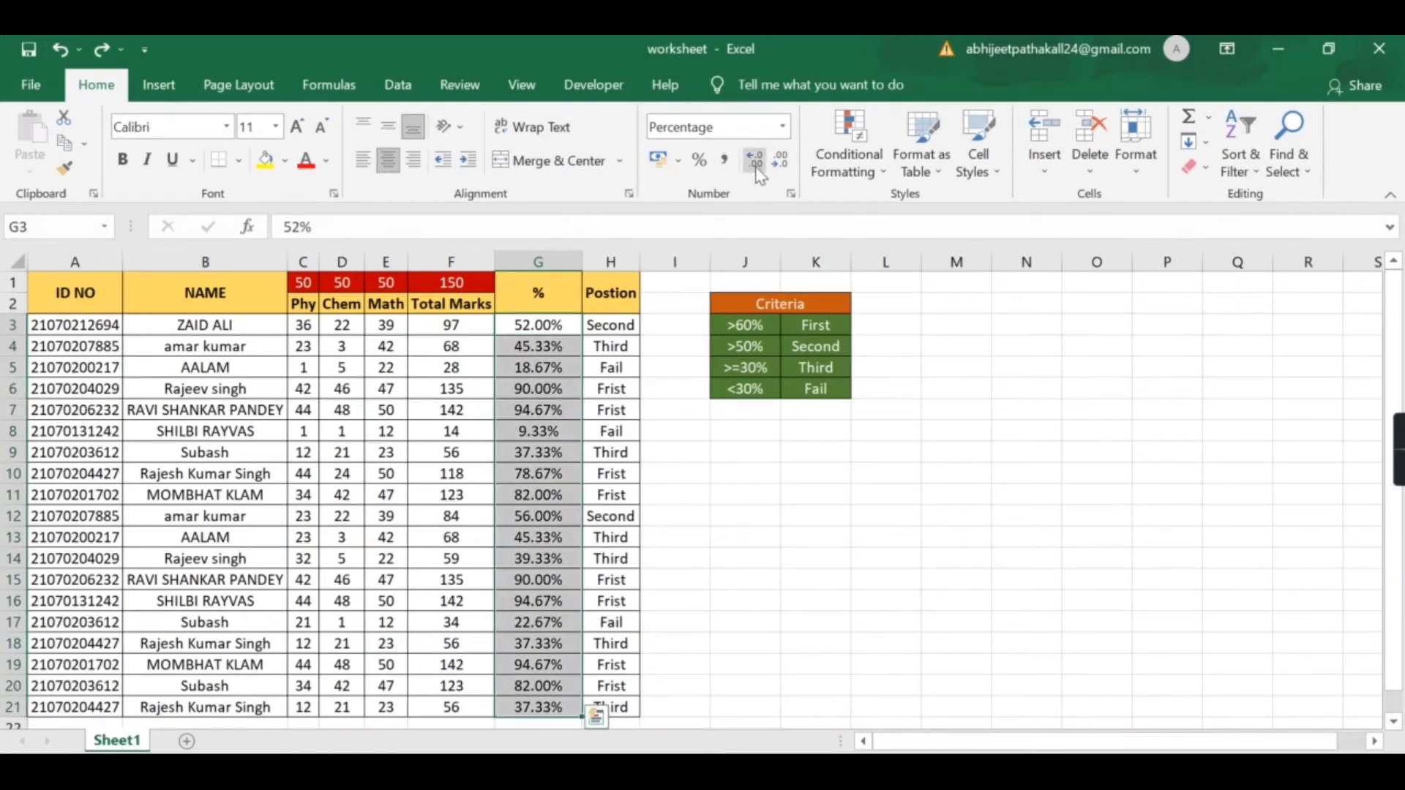
left_click(783, 165)
left_click(783, 166)
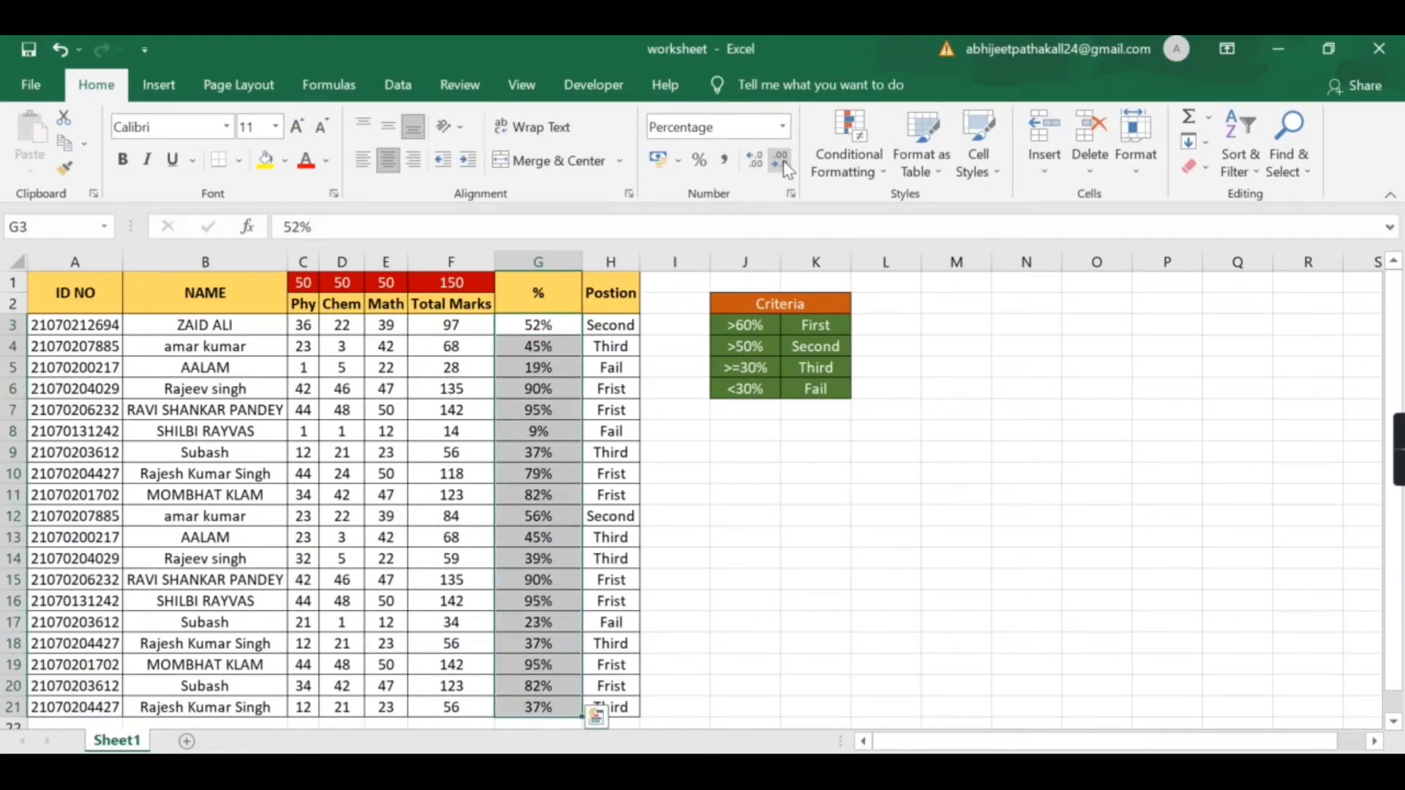
Step: Test G3 with a value of 45, then undo it
key("Left")
key("Right")
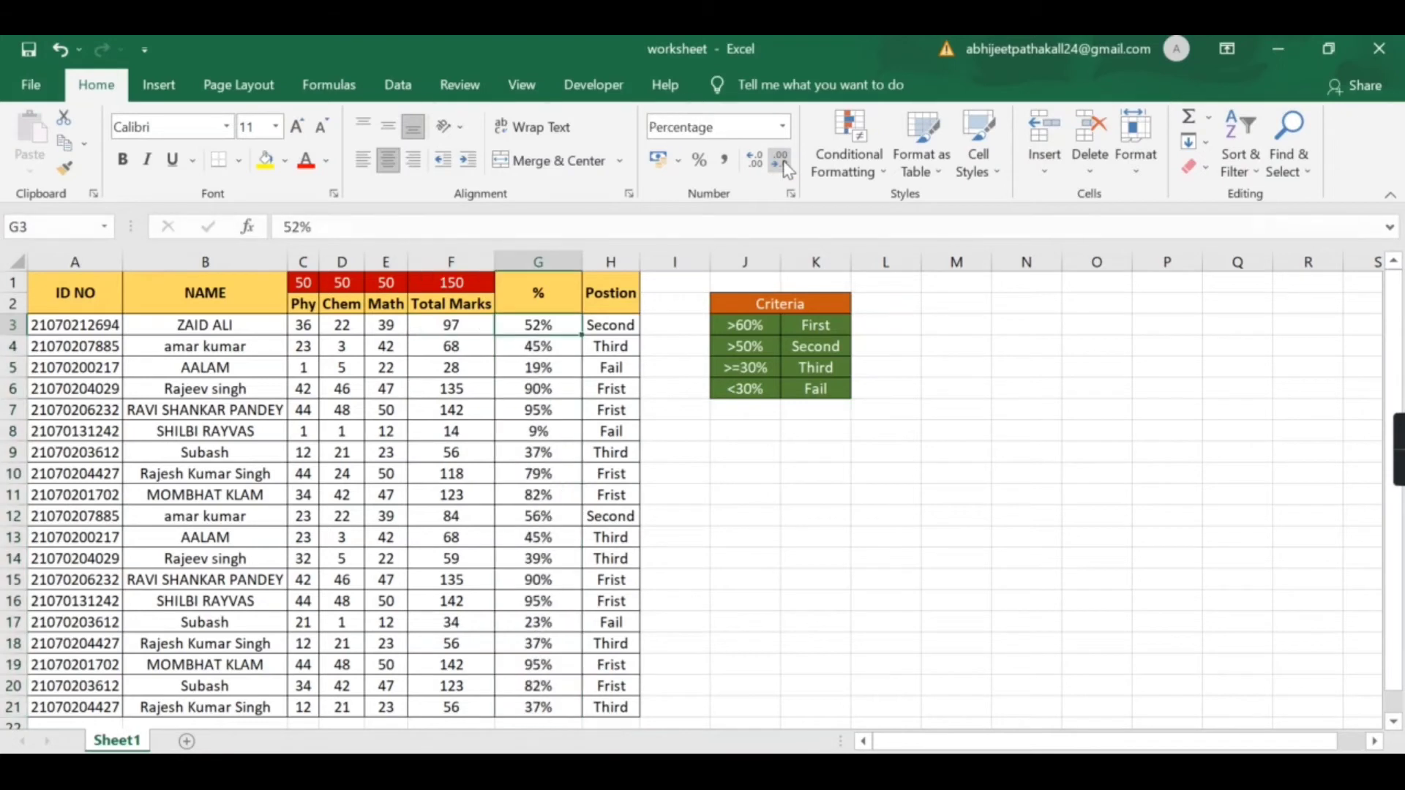
type("45")
key("ctrl+Return")
key("ctrl+z")
Step: Fill the Position formula from H3 down through H21
key("Right")
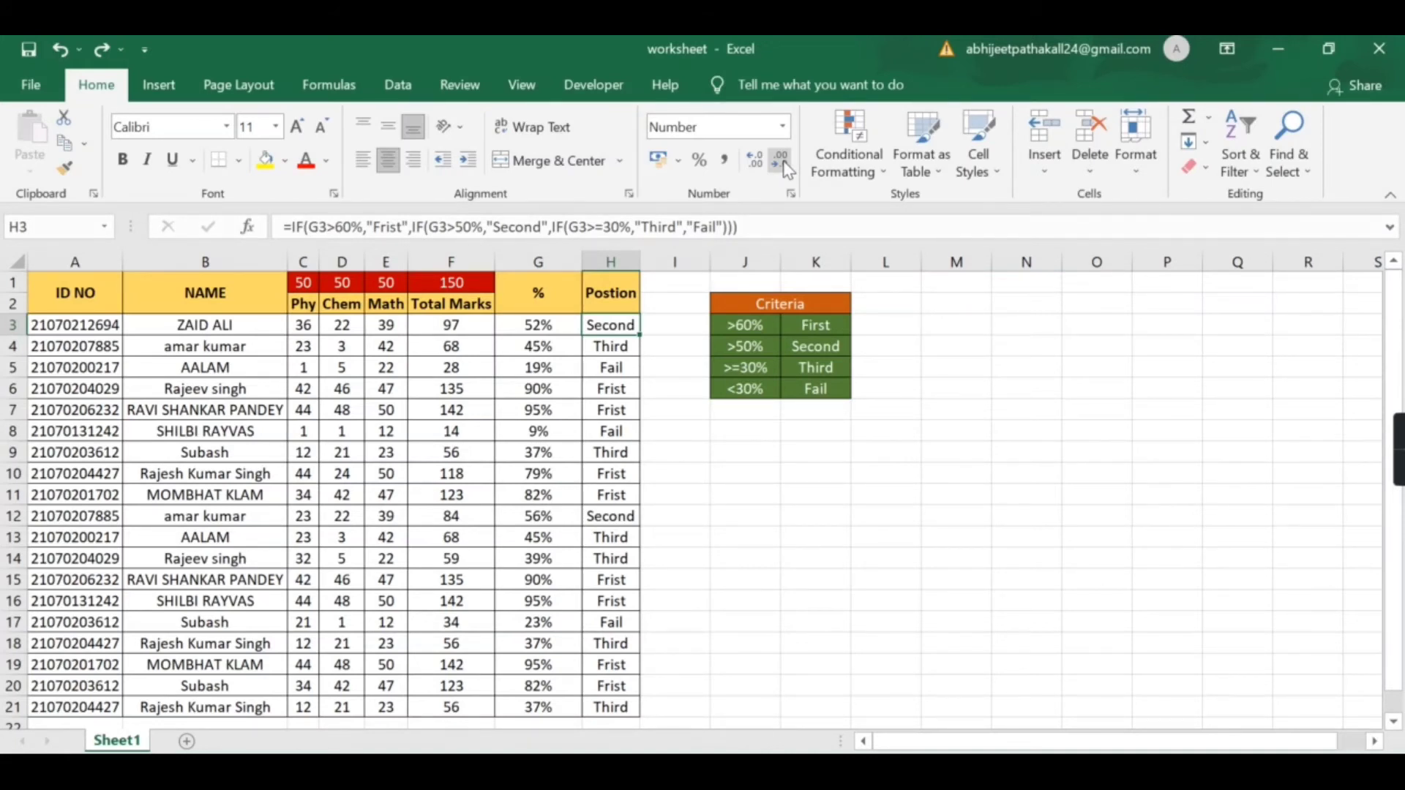
key("ctrl+shift+Down")
key("ctrl+d")
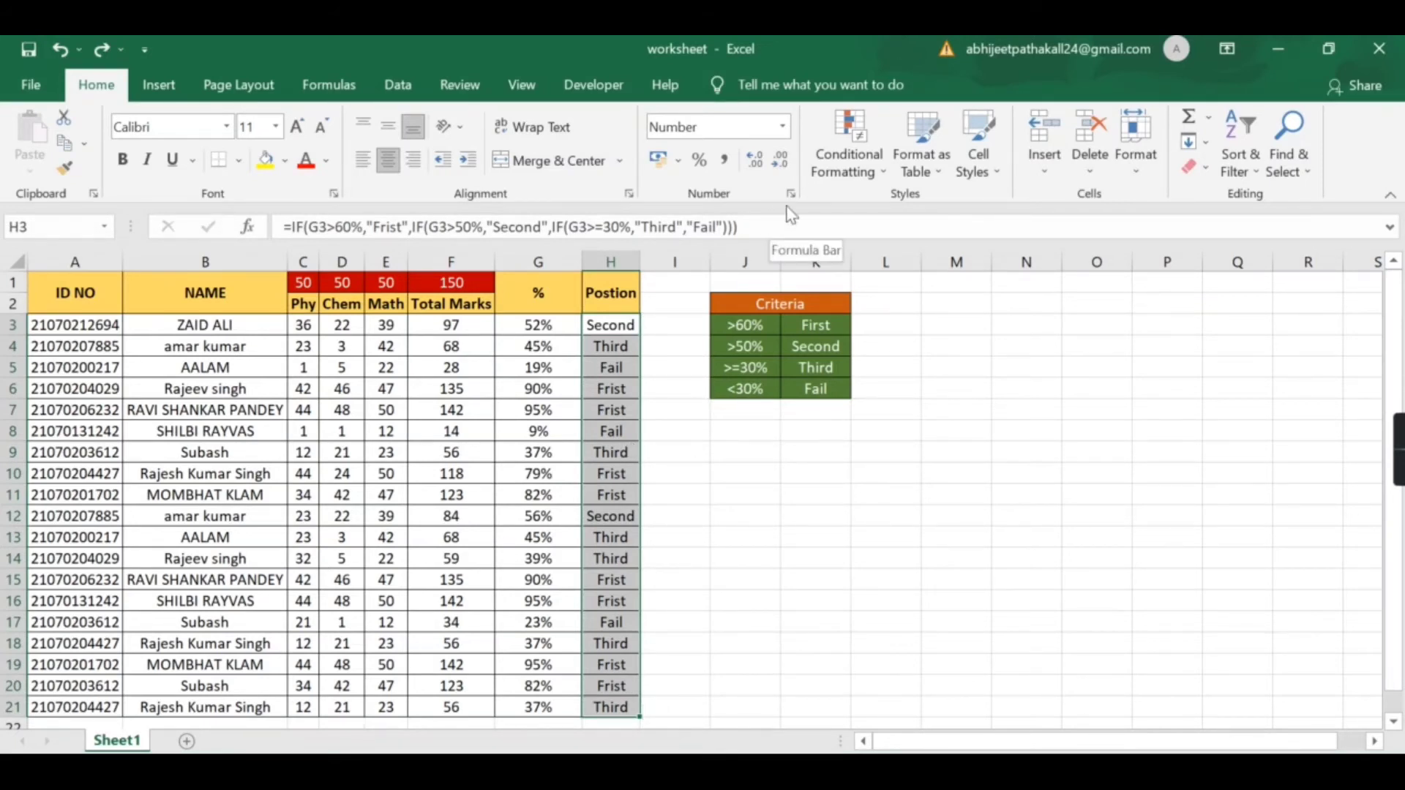
Step: Create a new conditional formatting rule for cells containing the text Fail
left_click(869, 176)
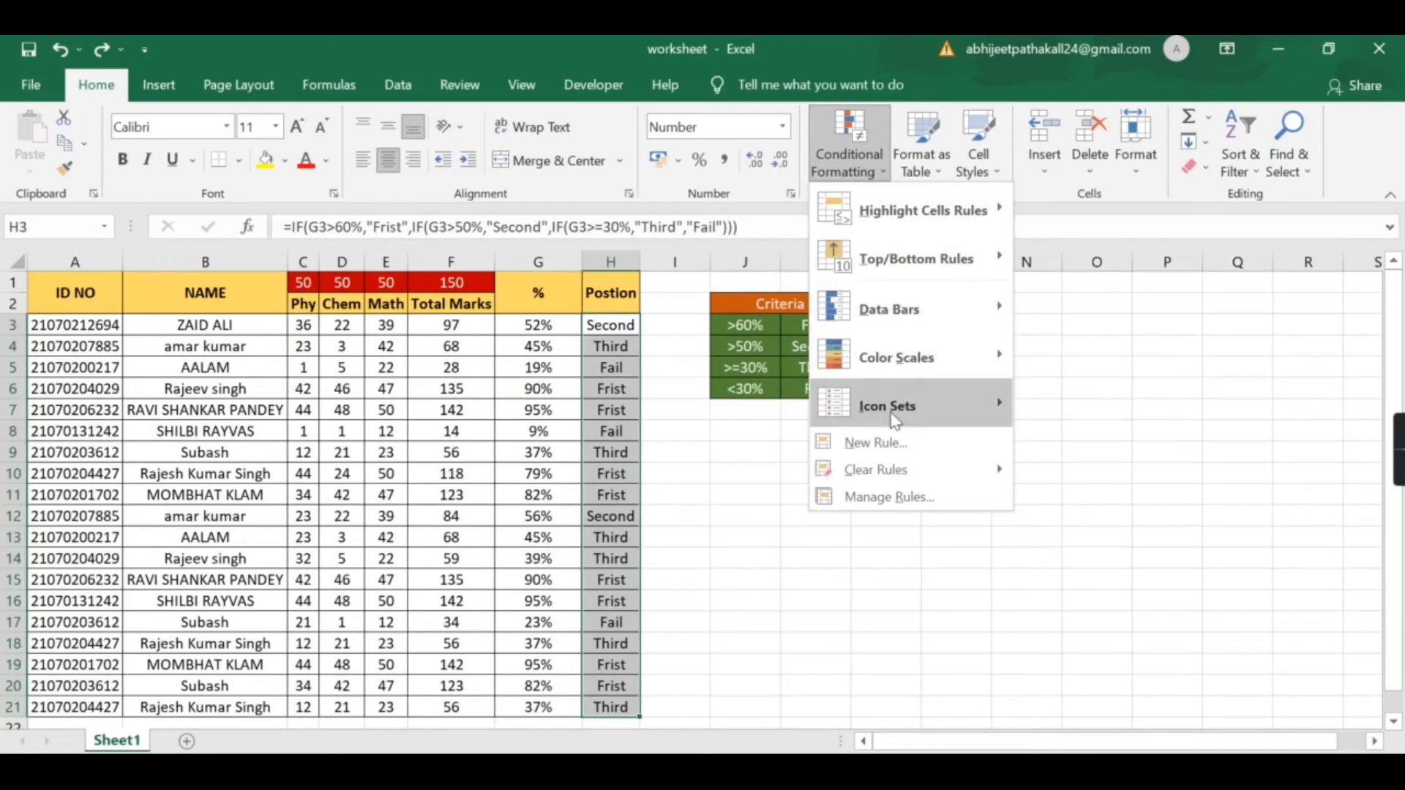
left_click(897, 444)
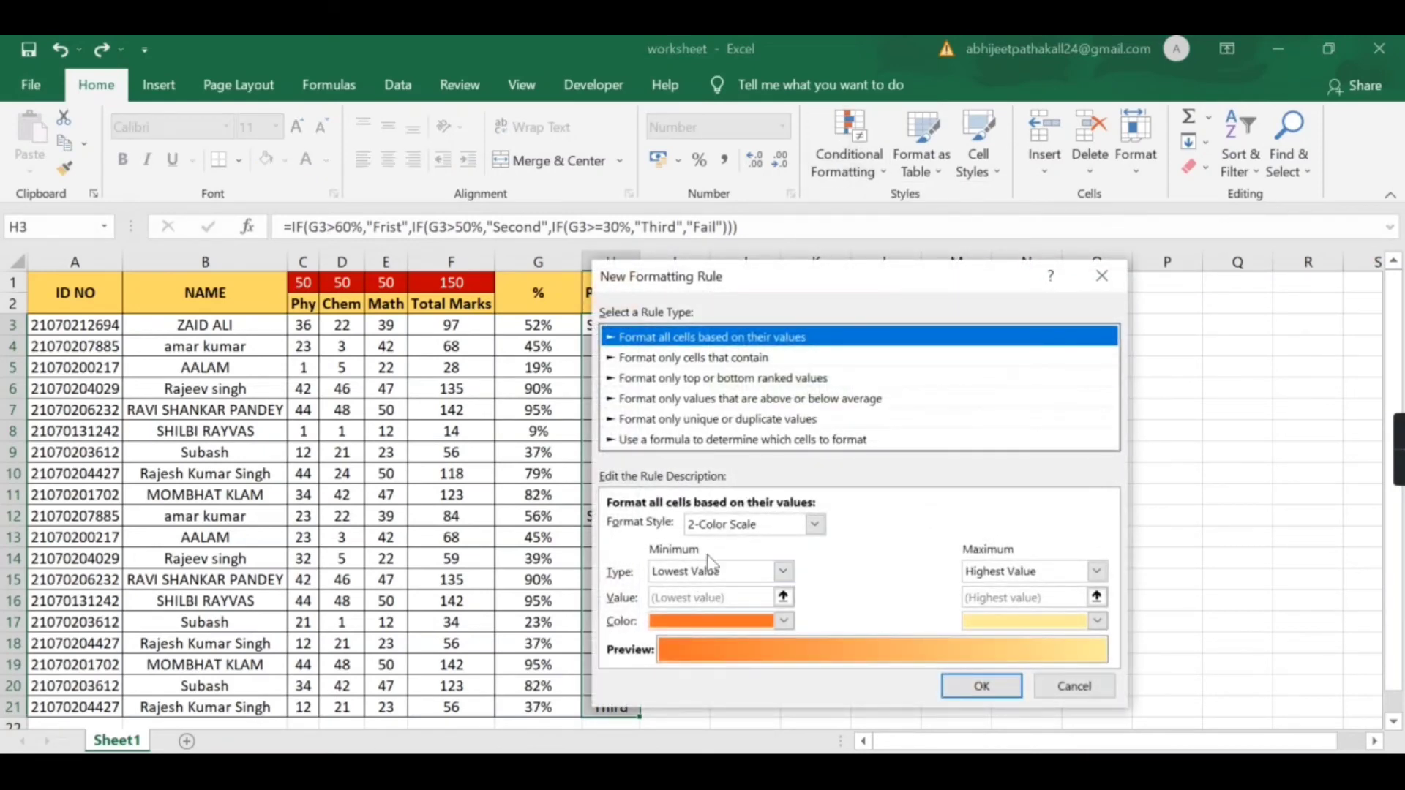
left_click(671, 359)
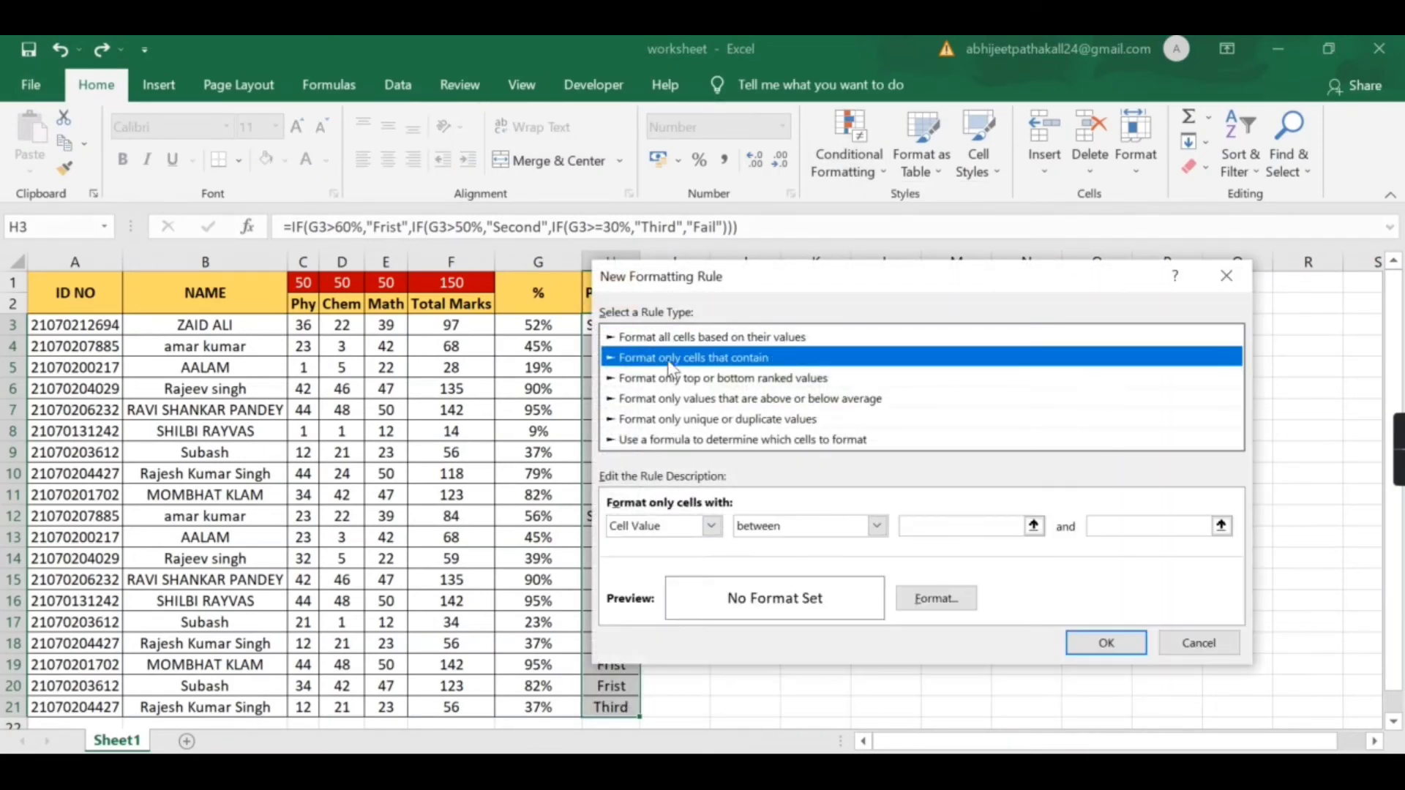
left_click(676, 529)
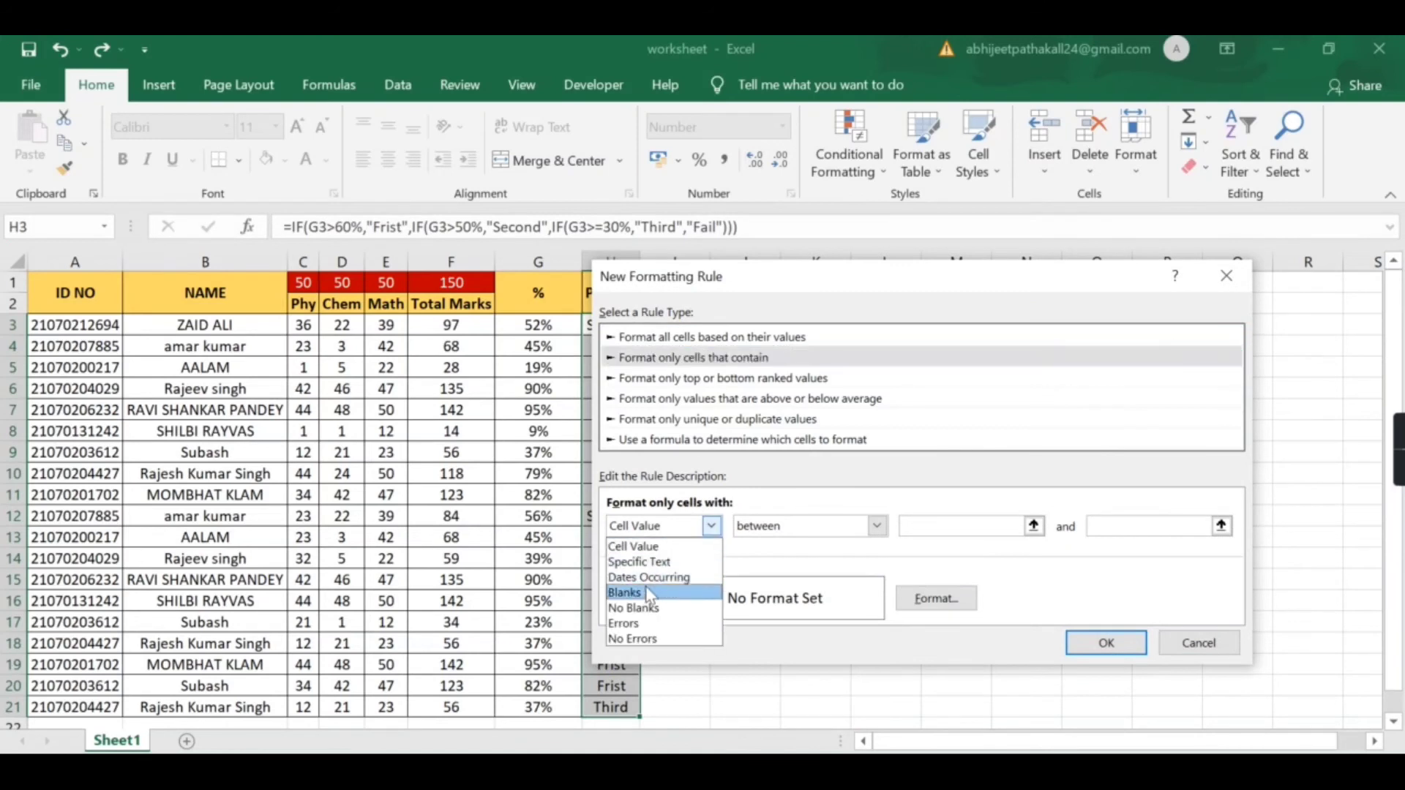
left_click(650, 561)
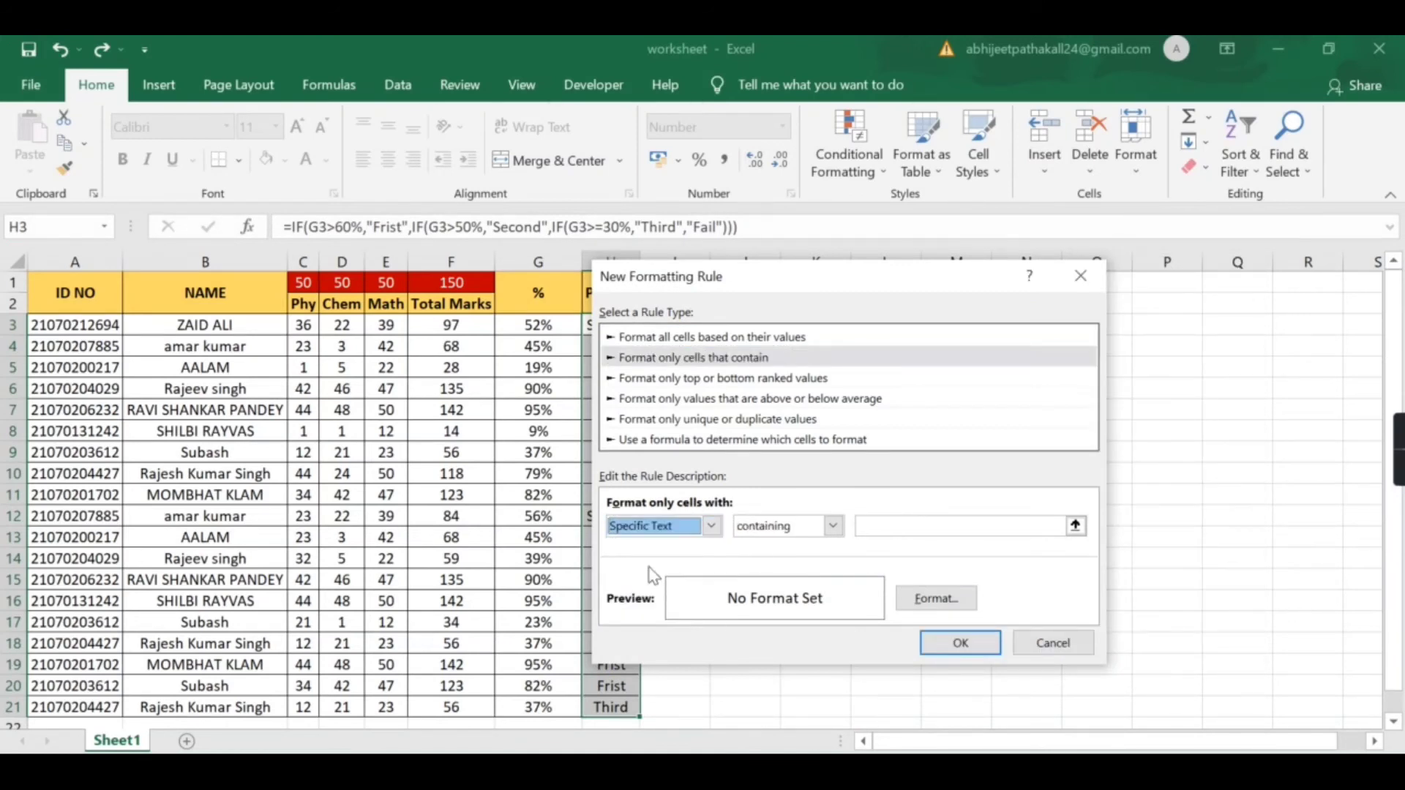
left_click(896, 527)
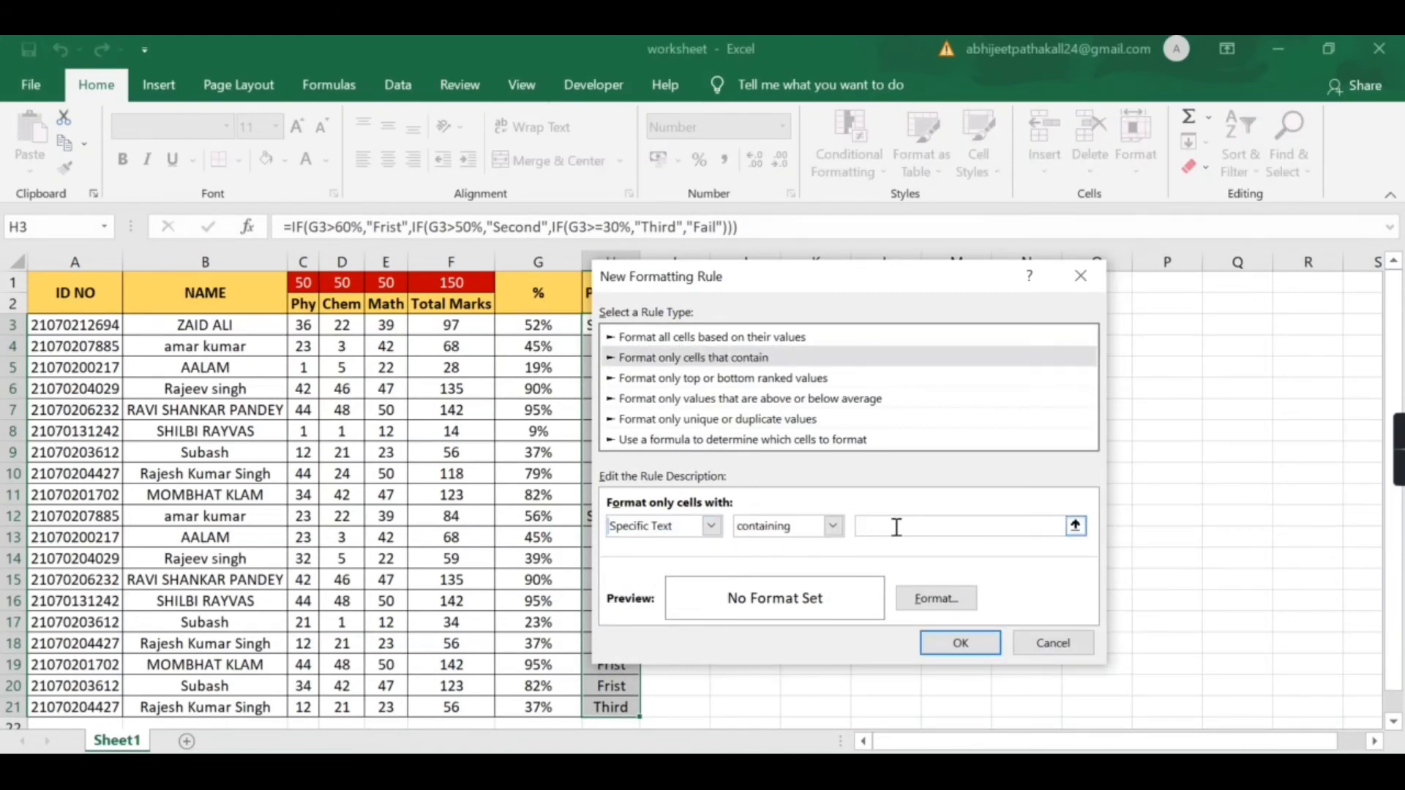
type("Fail")
Step: Give the Fail rule a red fill and bold font, apply it, and review the results
left_click(924, 594)
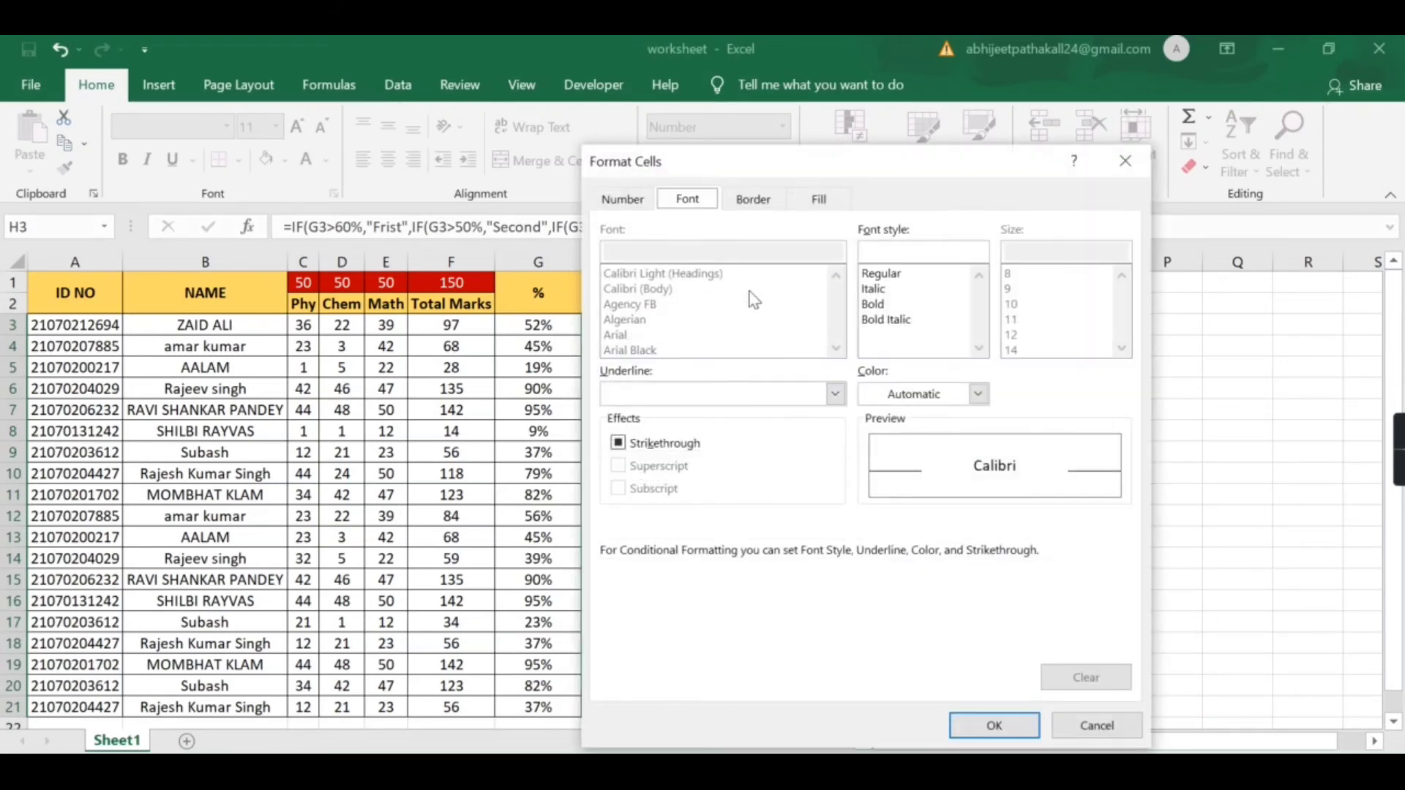
left_click(751, 201)
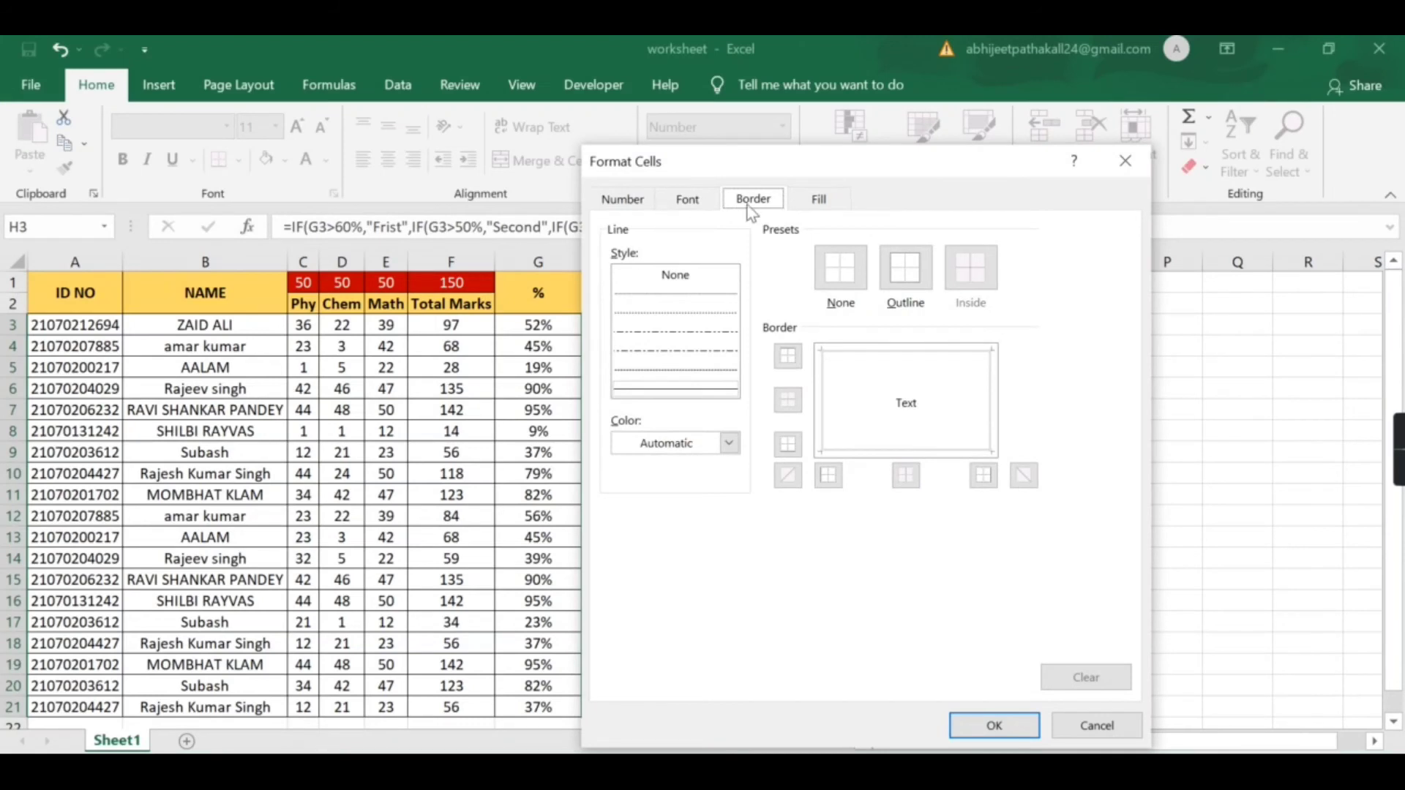
left_click(817, 201)
left_click(640, 403)
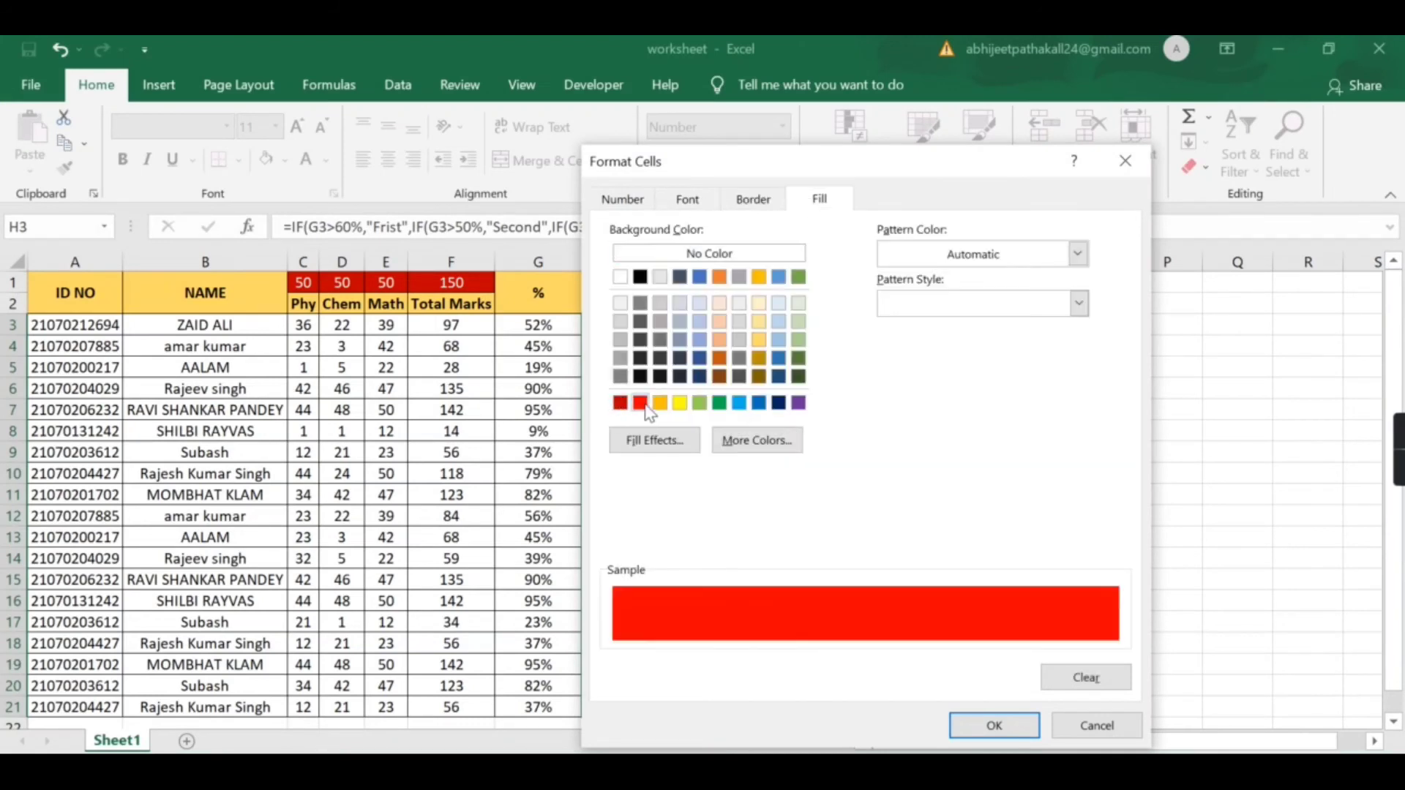
left_click(641, 205)
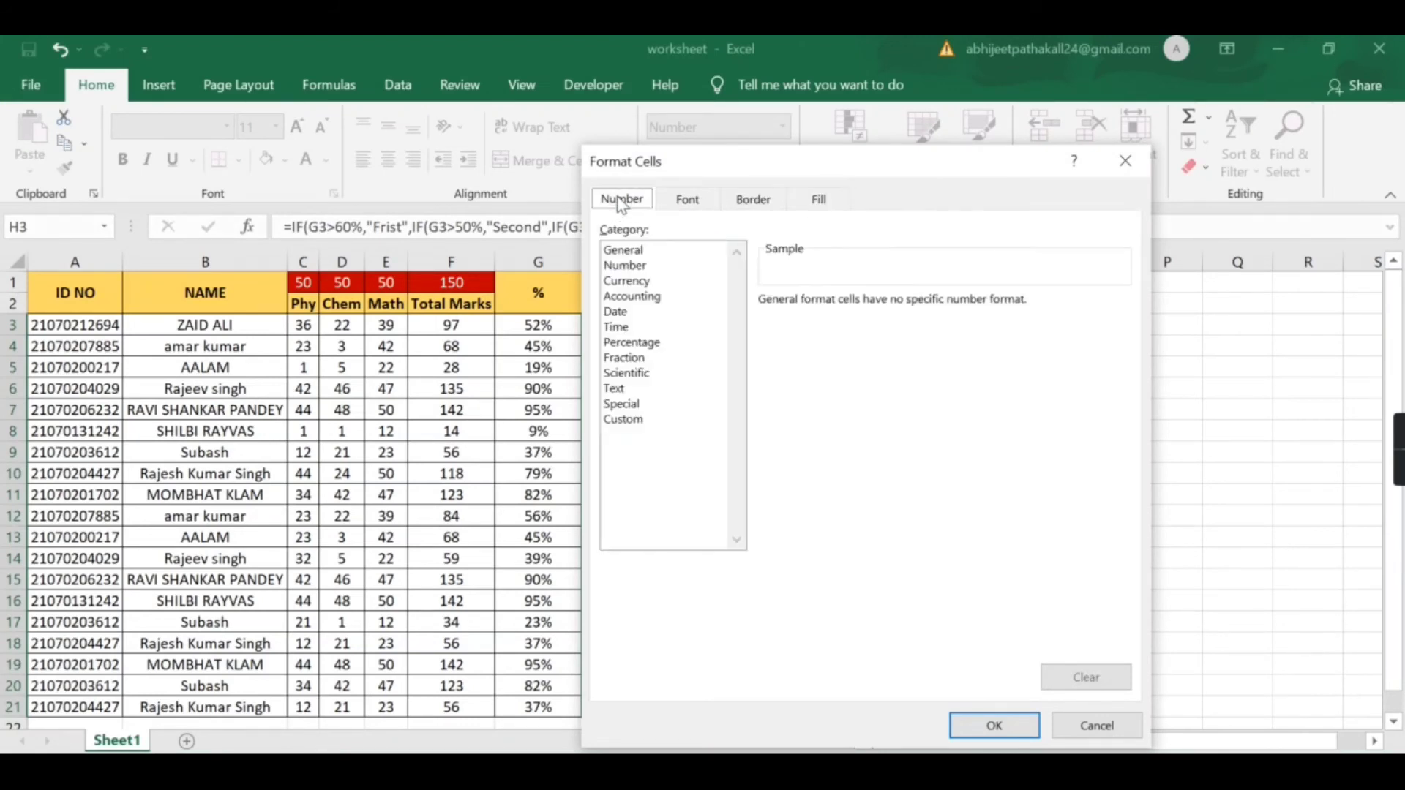
left_click(698, 203)
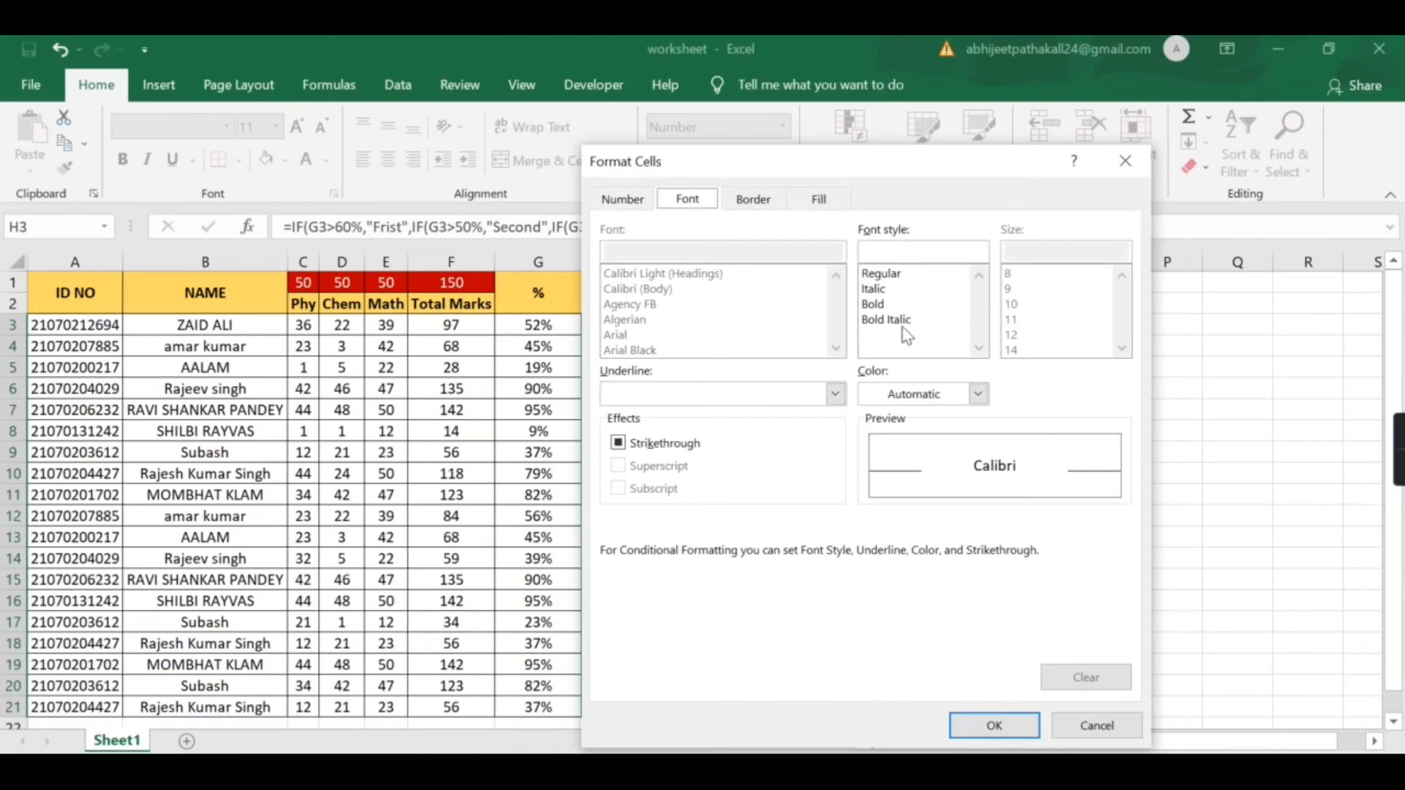
left_click(878, 307)
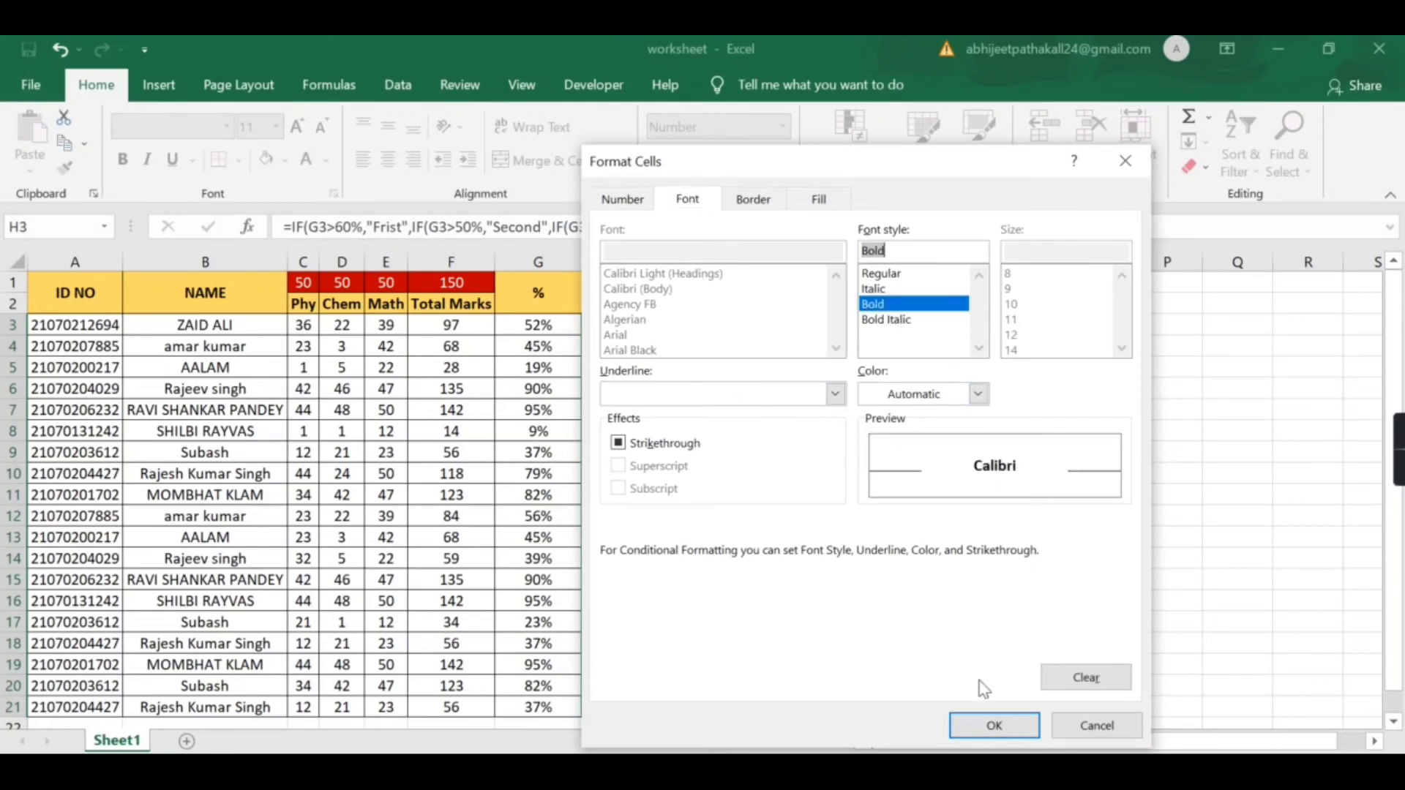
left_click(992, 723)
left_click(960, 643)
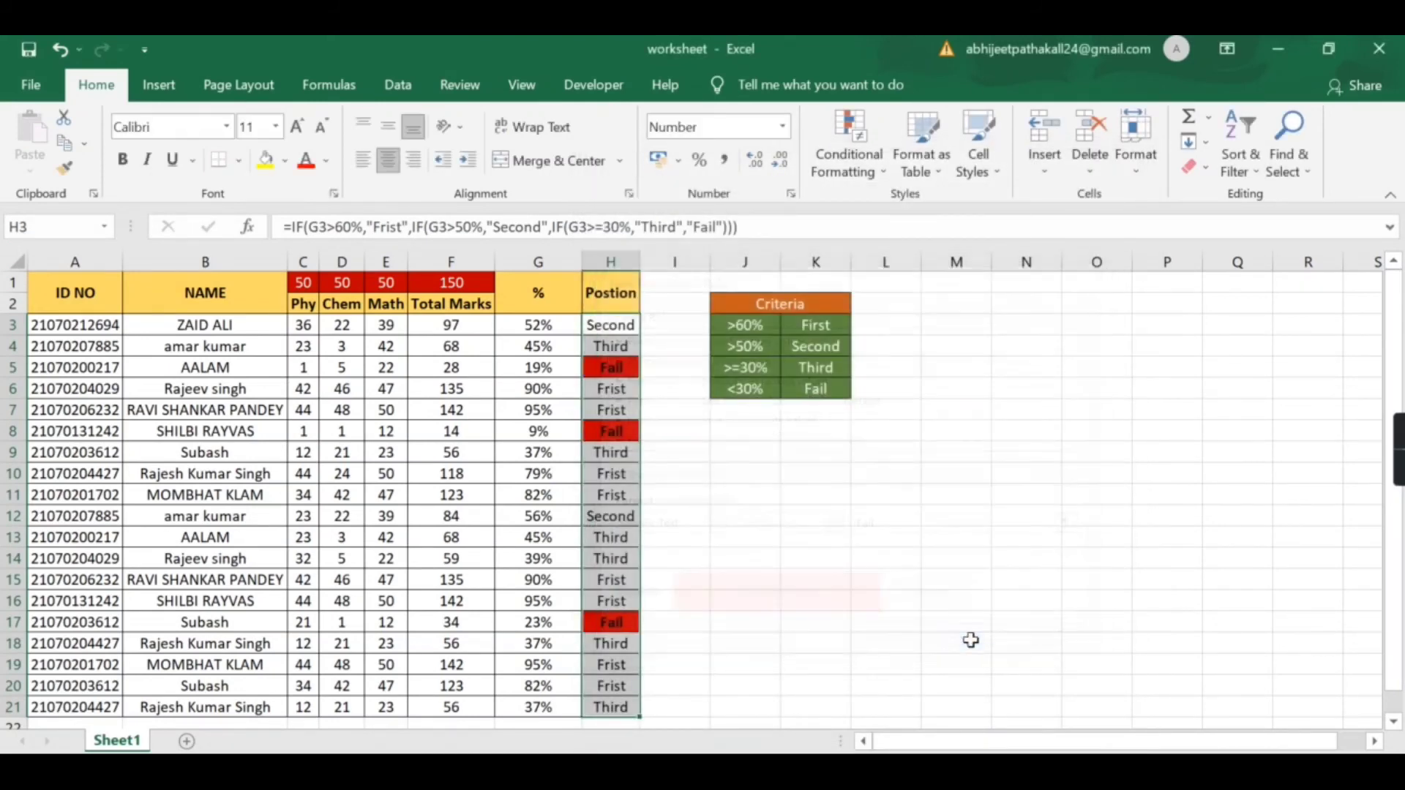
key("Up")
key("Down")
key("Down")
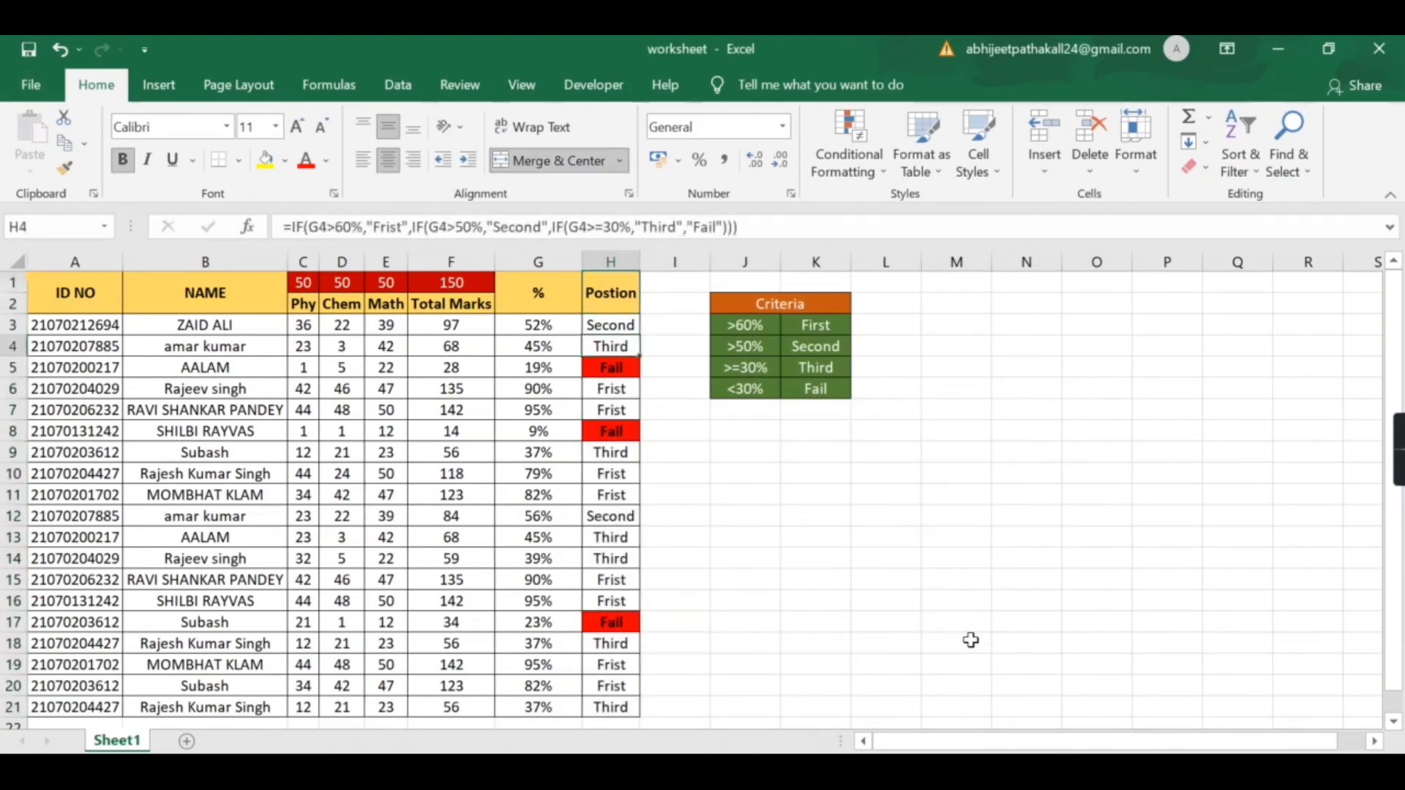
key("Down")
key("Down")
key("Down")
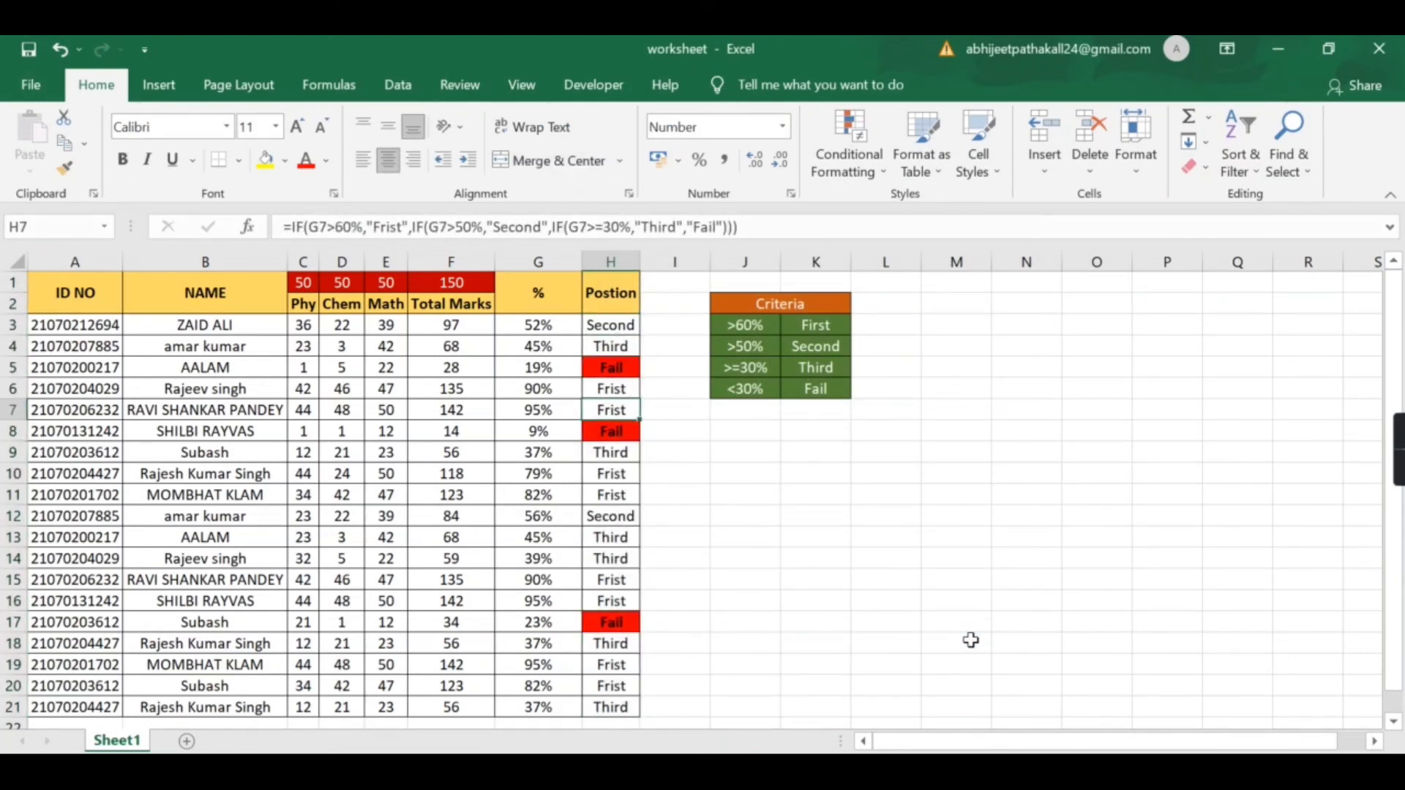
key("Up")
key("Up")
key("Up")
key("Up")
key("Up")
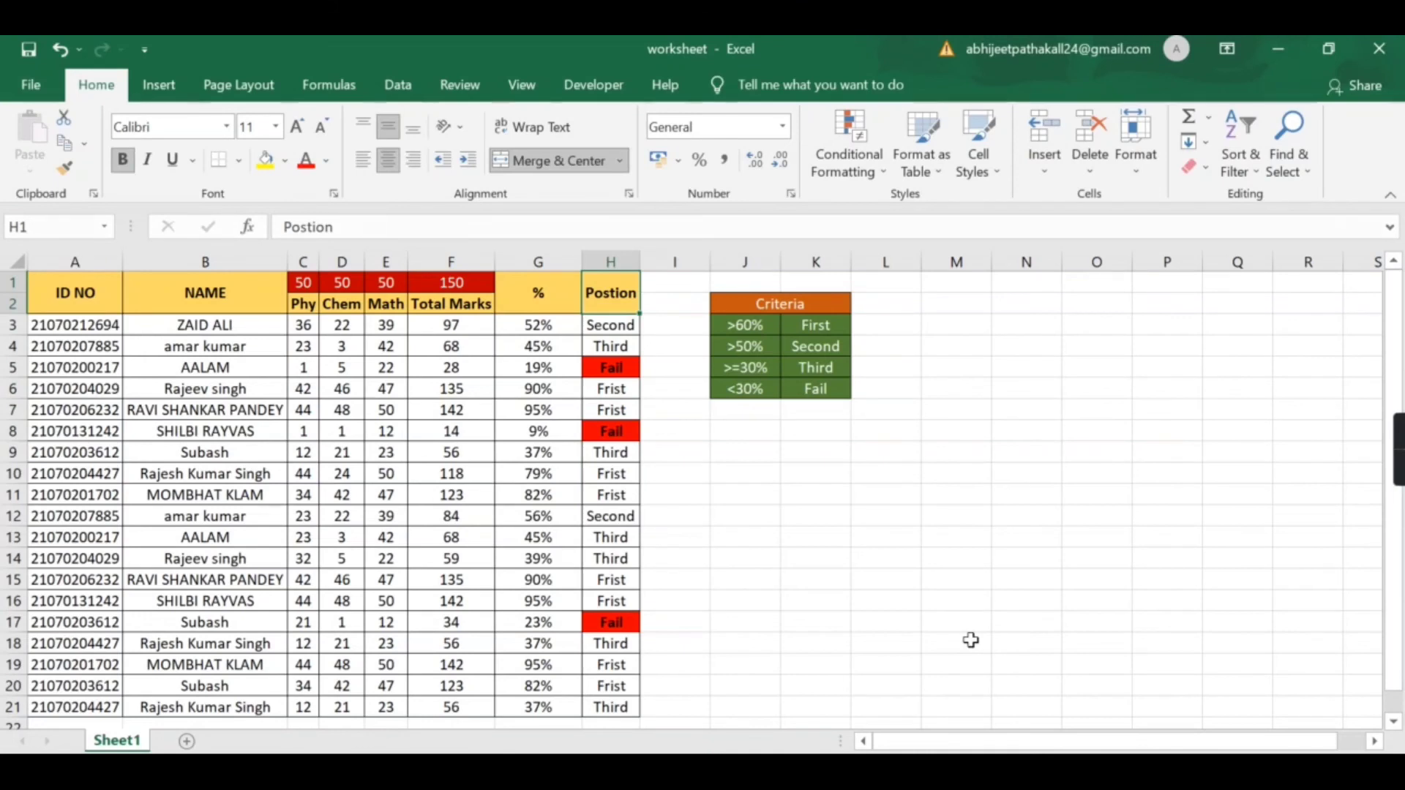
Step: Turn on header-row filters, try the red Postion colour filter, then undo it to show all rows
left_click(398, 84)
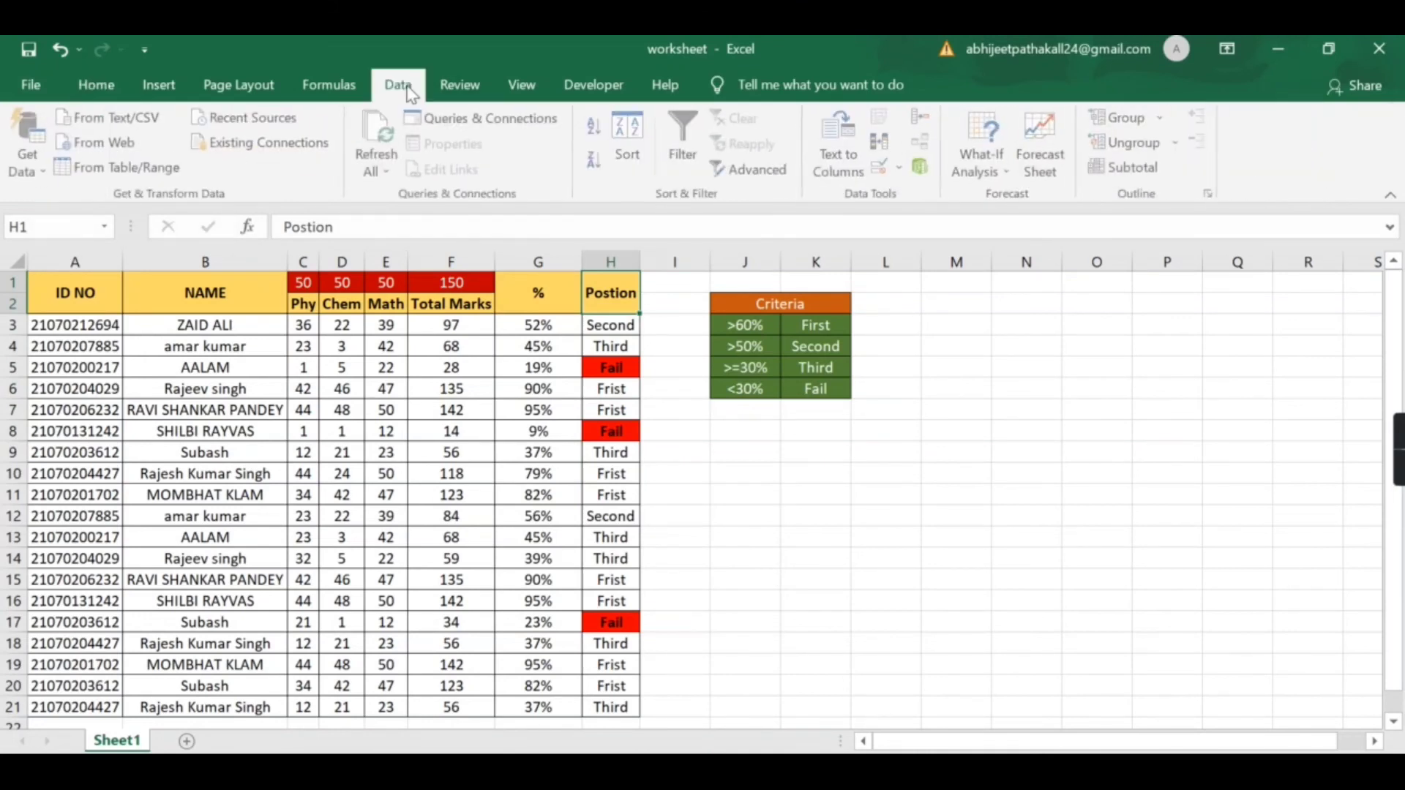
left_click(691, 146)
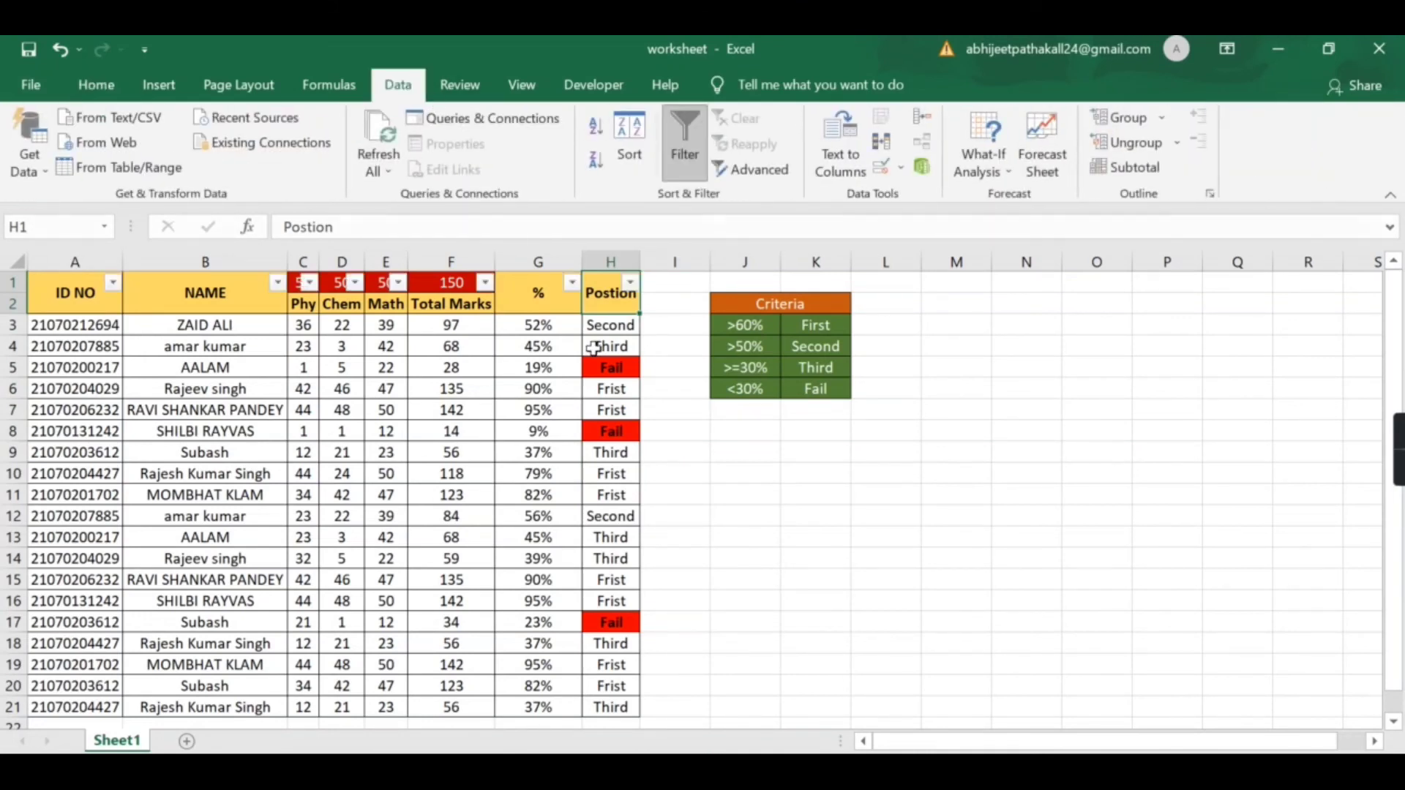
left_click(631, 286)
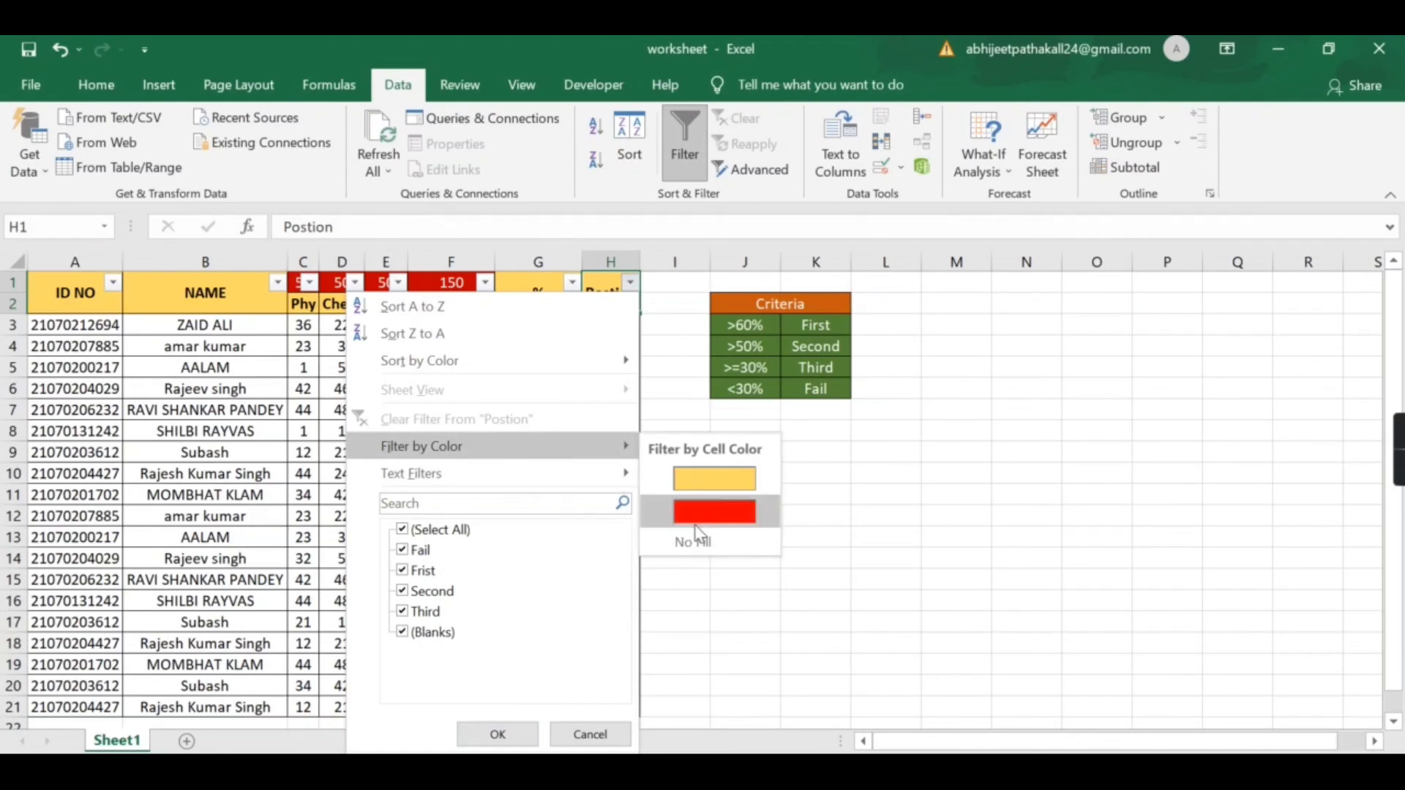
key("Escape")
key("Down")
key("shift+Down")
key("shift+Down")
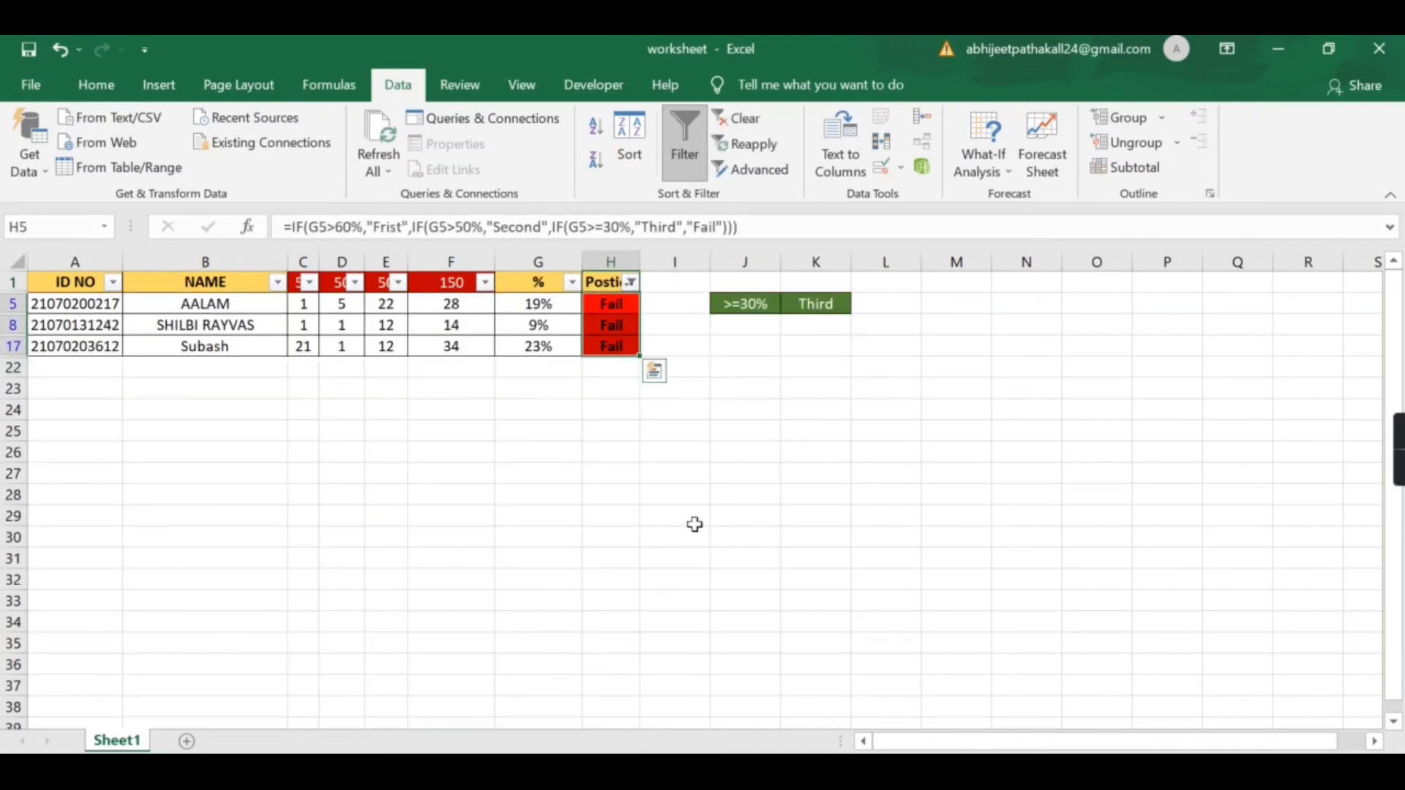
key("ctrl+z")
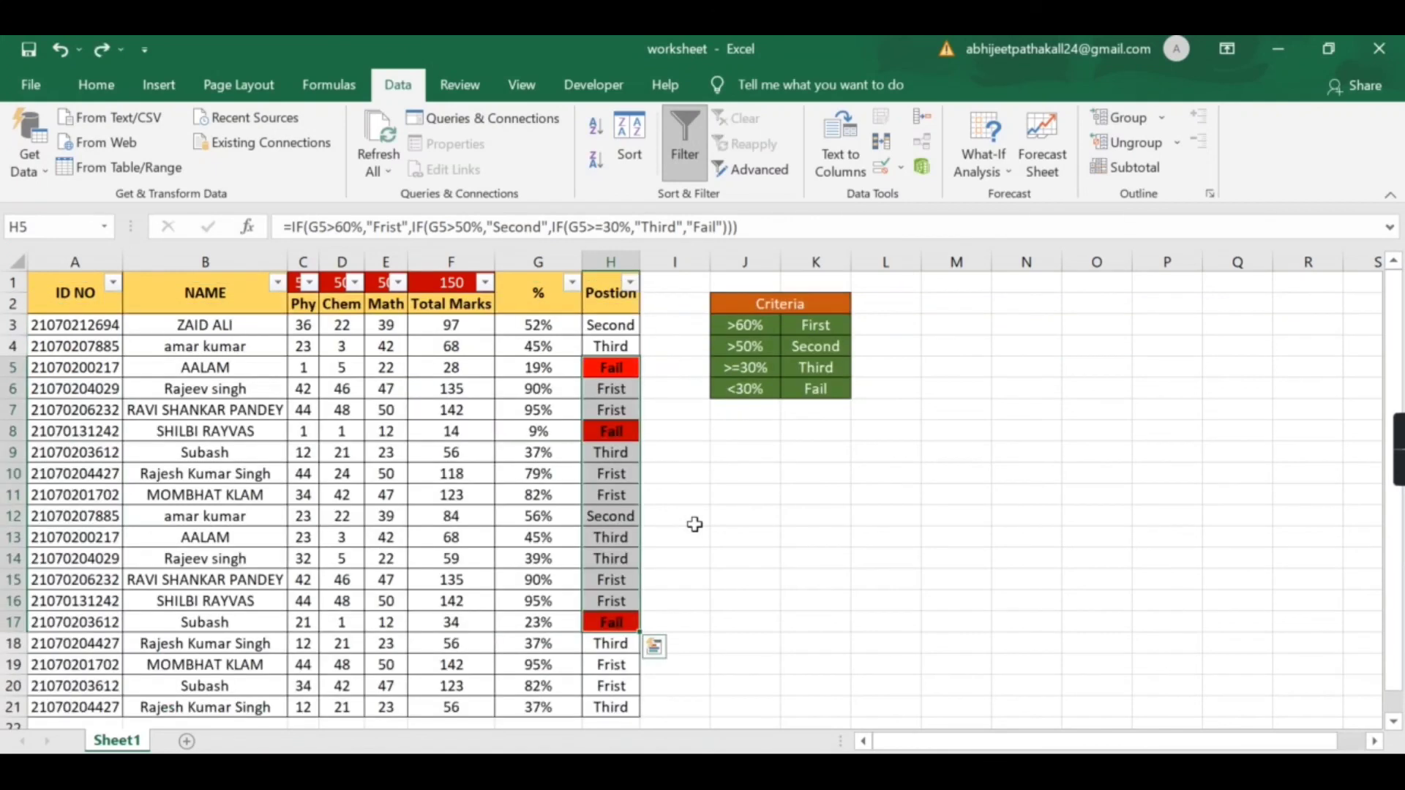
key("ctrl+Up")
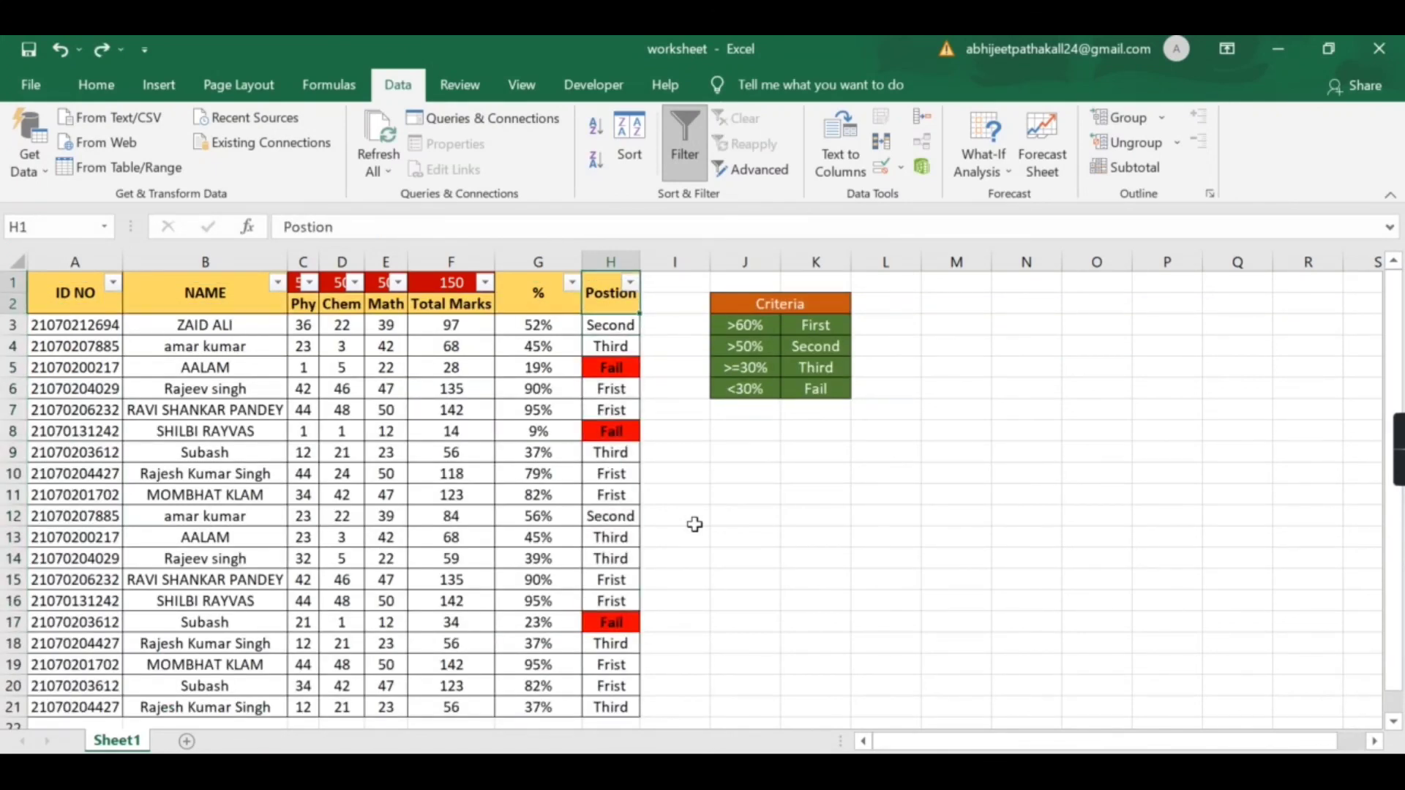